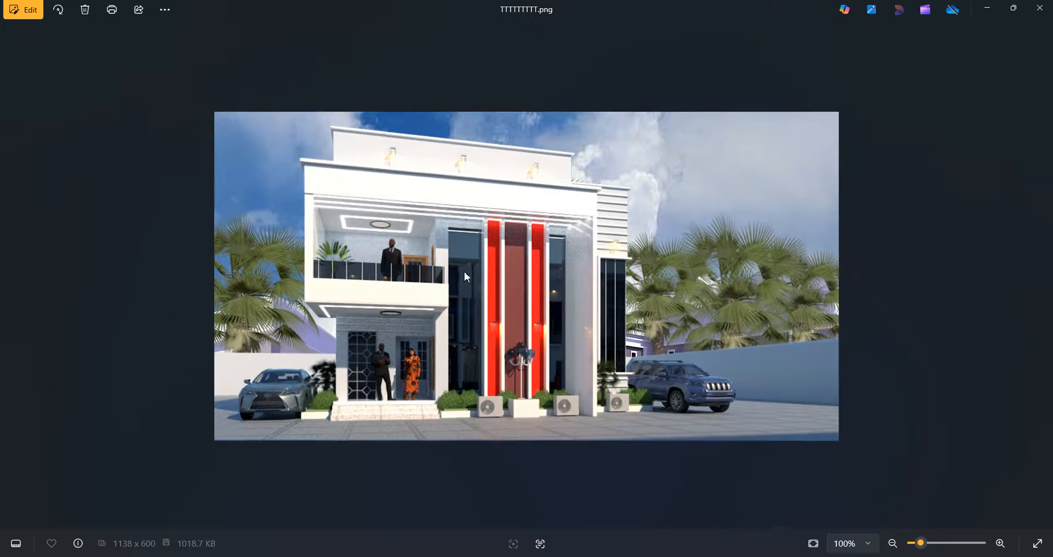
Step: Switch from the house render to the duplex project in Revit and examine the Level 1 room layout and site boundary
scroll(464, 272, up, 2)
scroll(464, 272, down, 2)
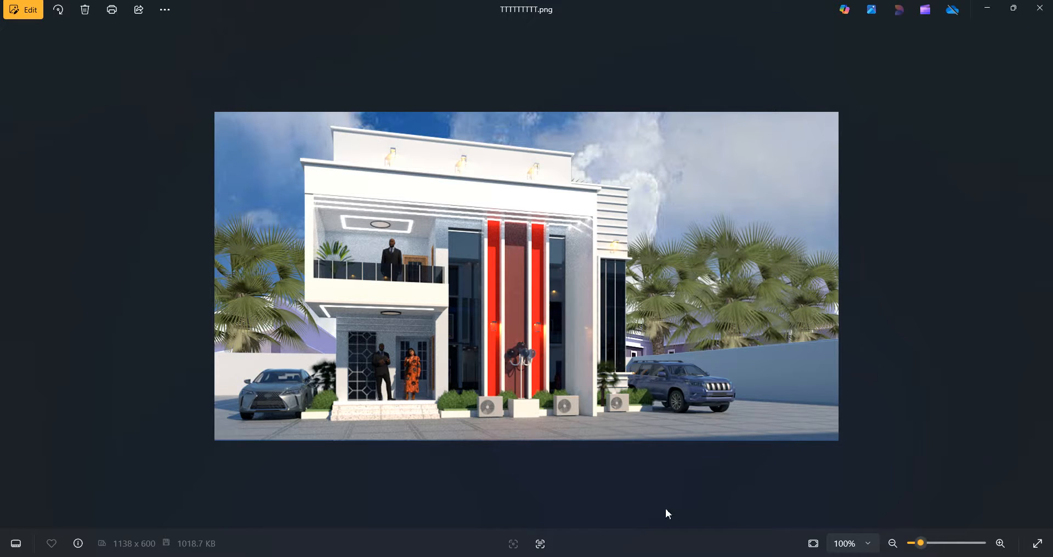
click(610, 524)
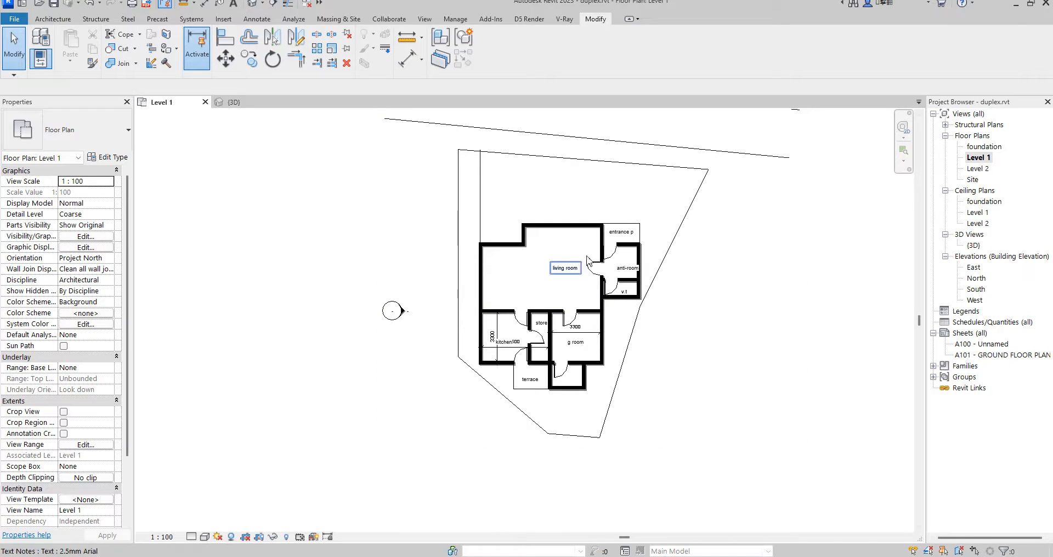
scroll(566, 301, up, 2)
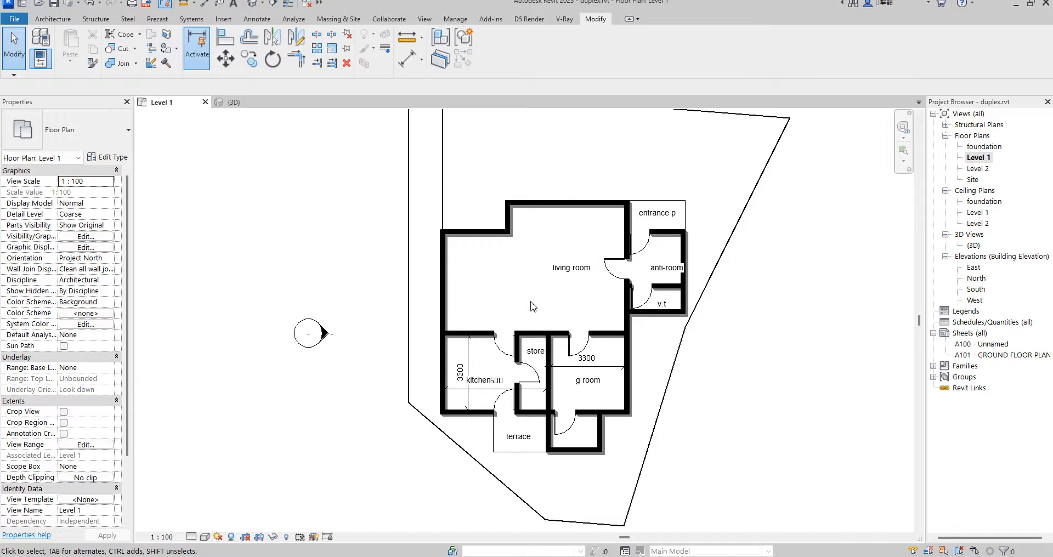
scroll(533, 306, down, 3)
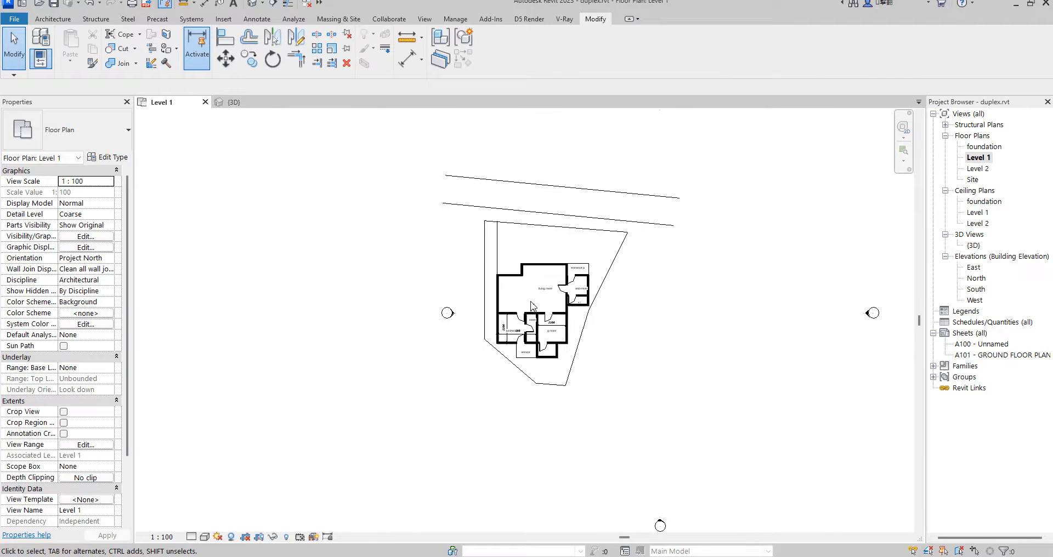
scroll(531, 295, up, 5)
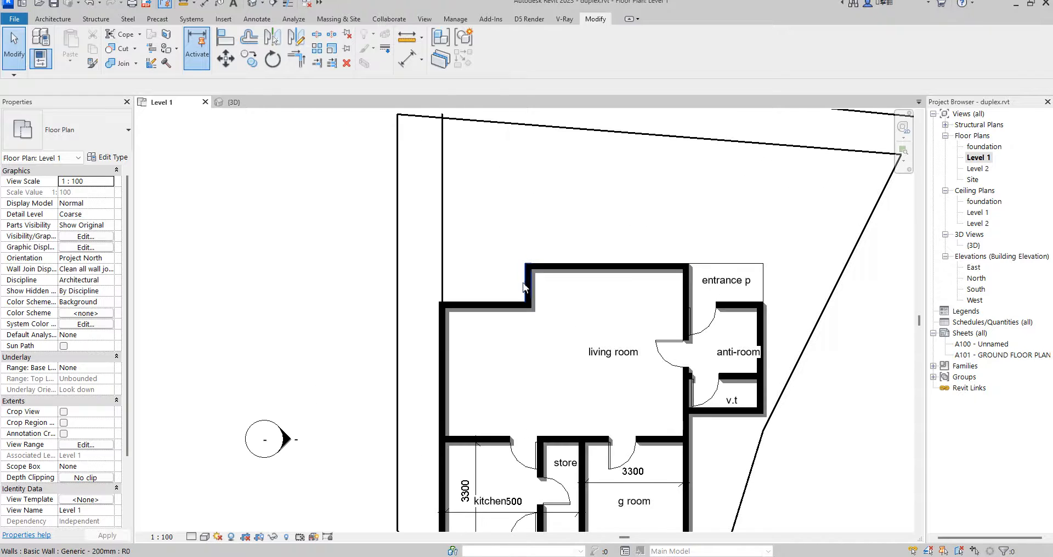
scroll(530, 294, down, 3)
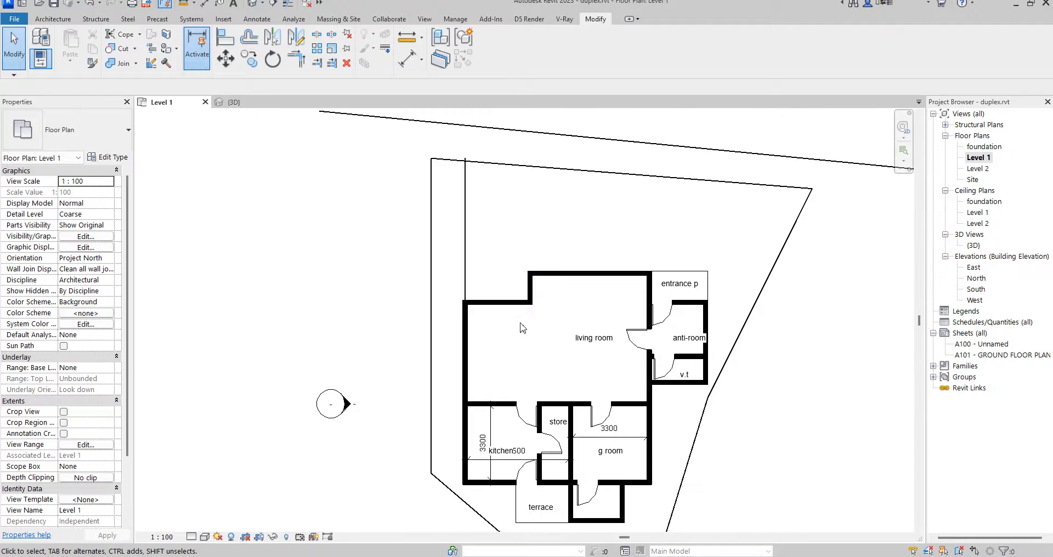
scroll(533, 299, up, 3)
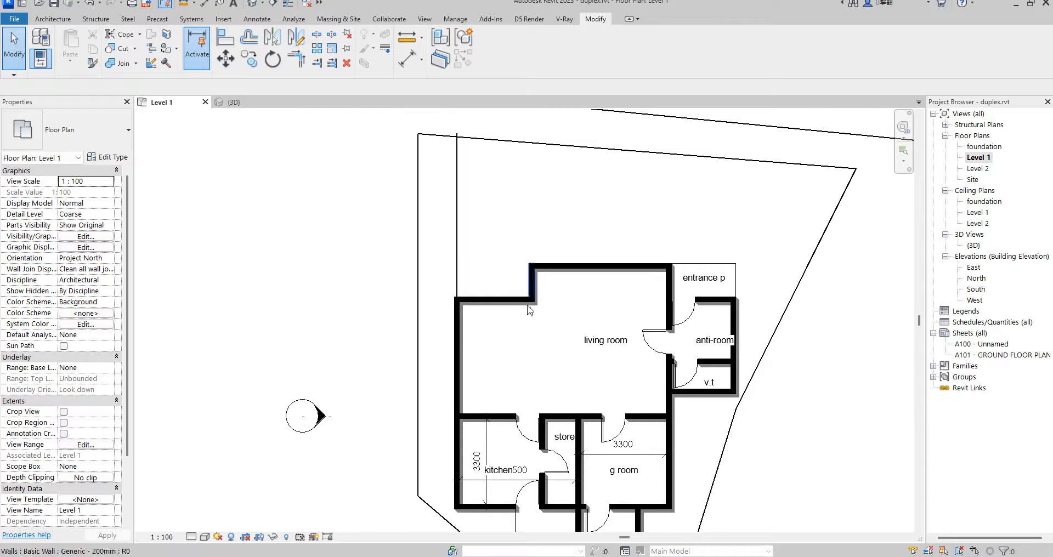
scroll(529, 241, down, 3)
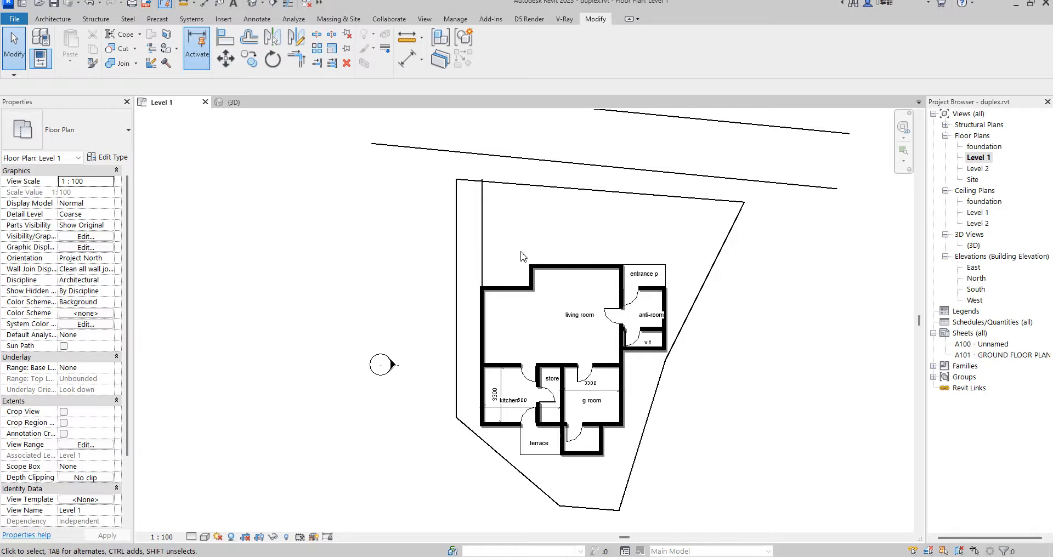
scroll(564, 367, up, 2)
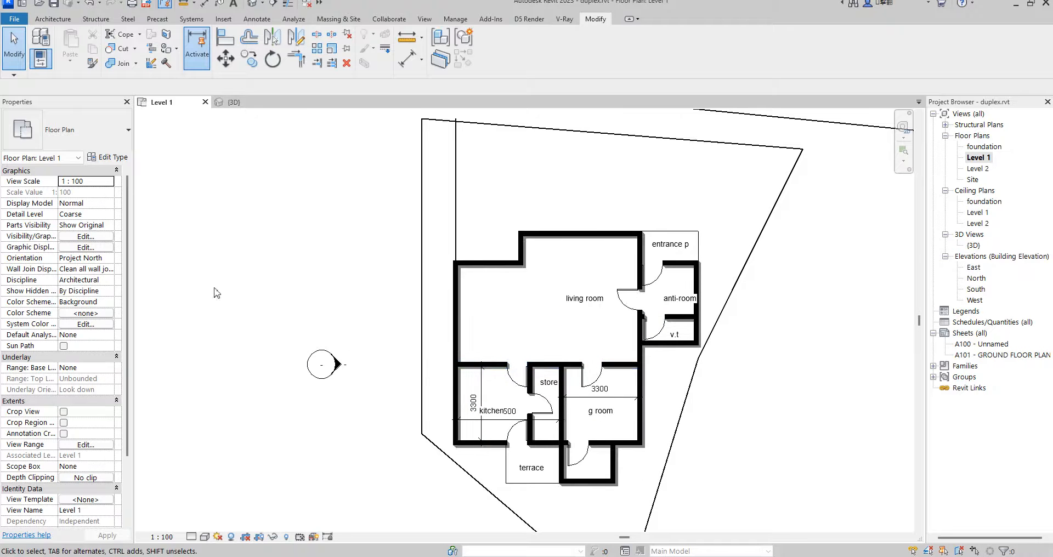
scroll(480, 305, up, 2)
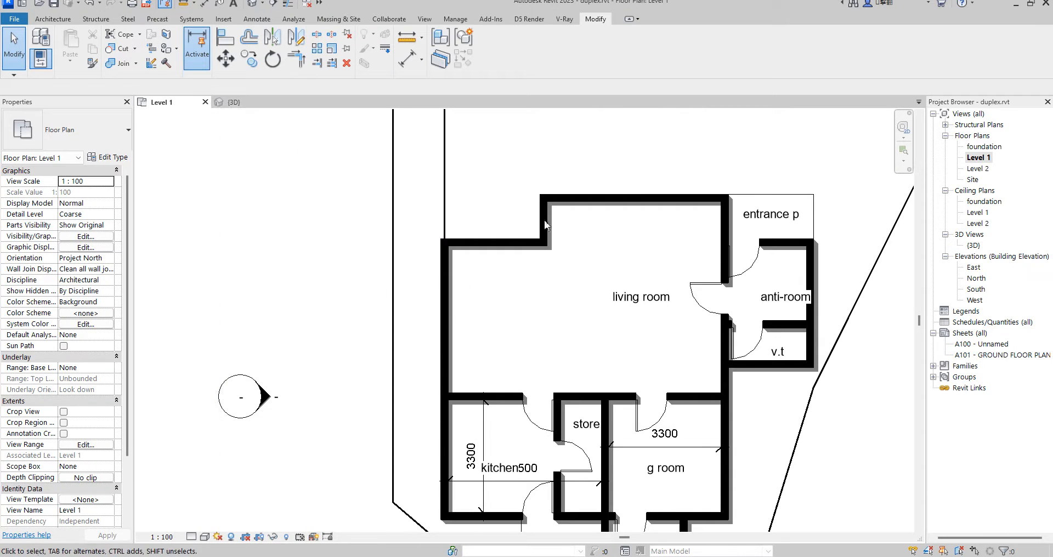
scroll(620, 255, down, 2)
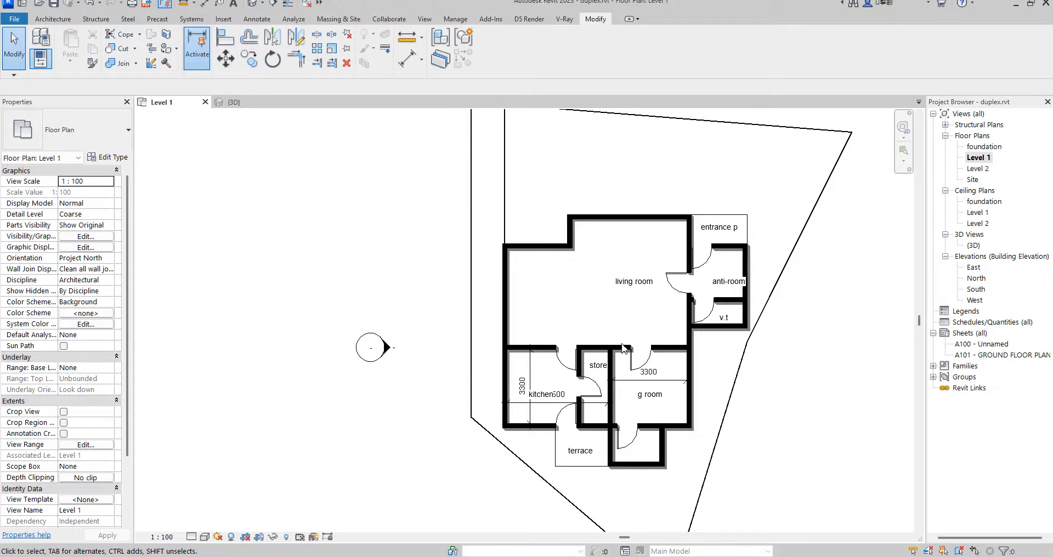
Step: Move the kitchen's 4500 dimension line down so its text clears the kitchen label
scroll(588, 411, up, 5)
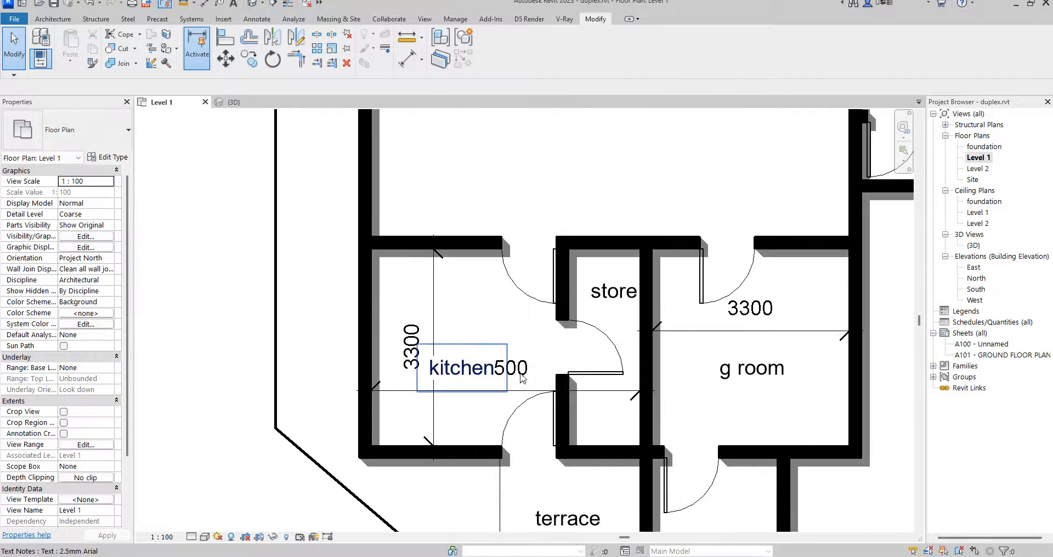
click(522, 378)
drag(470, 393, 466, 425)
scroll(478, 310, down, 4)
scroll(648, 321, down, 3)
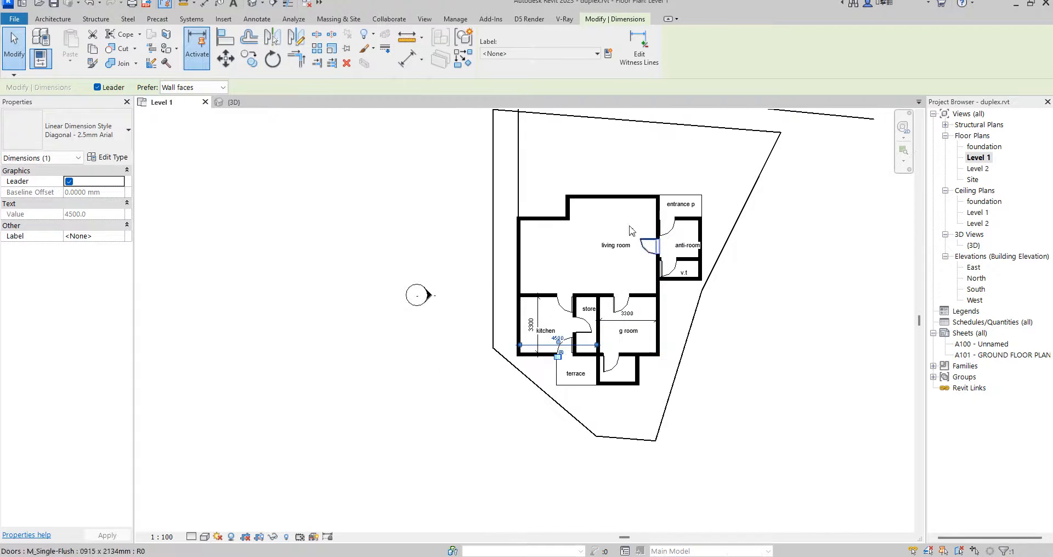
Step: Place the sectional_sofa_6482 component near the middle of the living room
scroll(688, 264, up, 2)
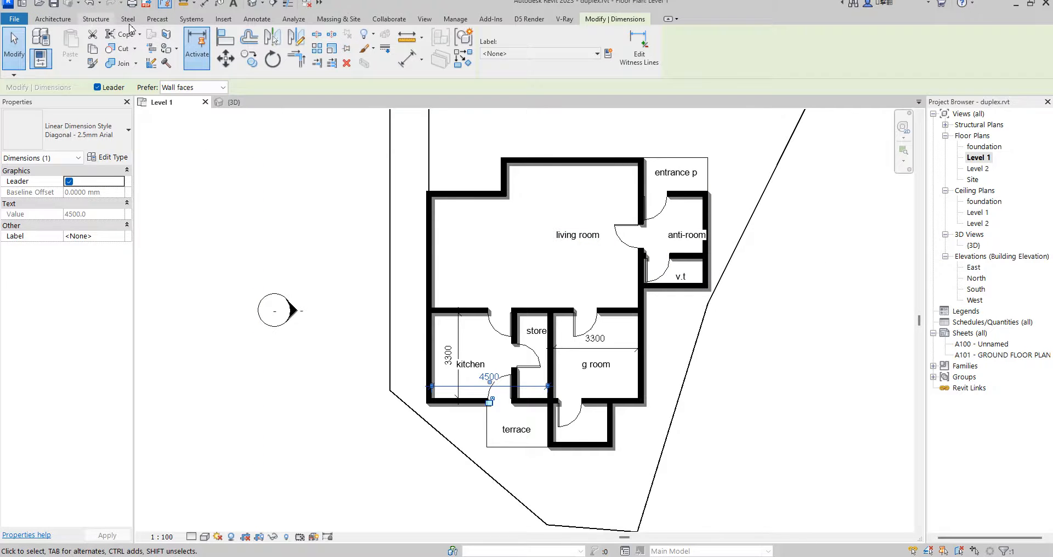
click(59, 19)
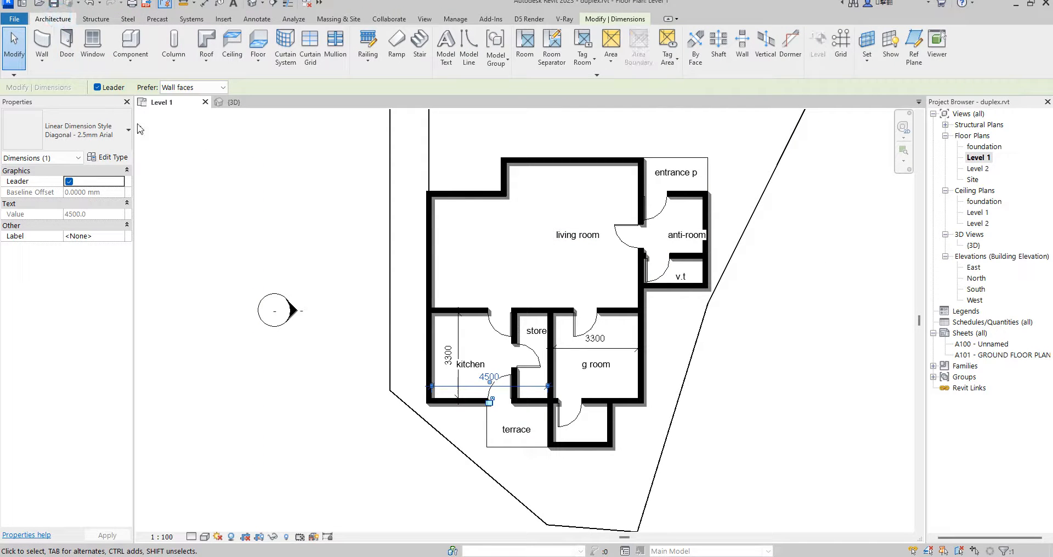
click(130, 59)
click(157, 68)
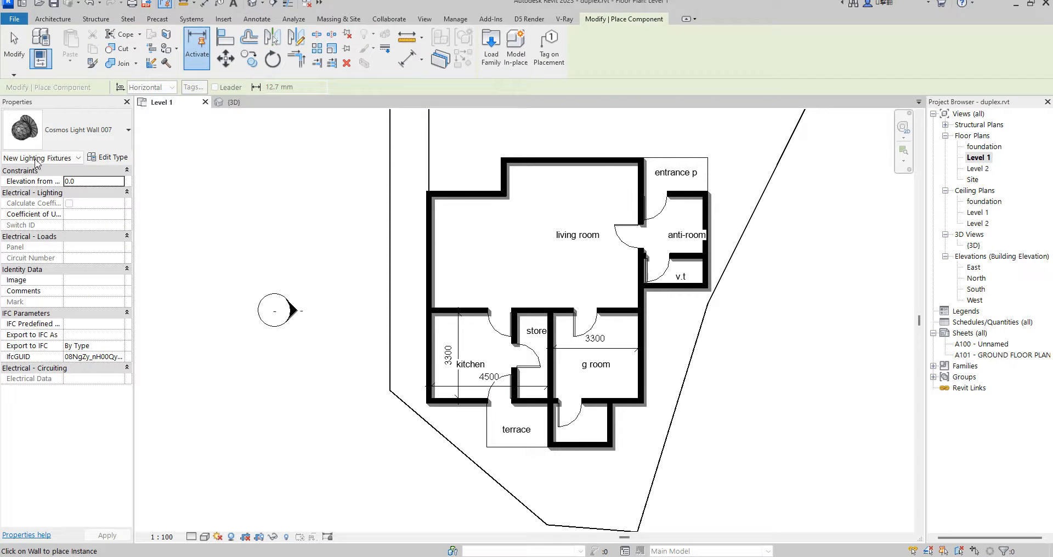
click(118, 131)
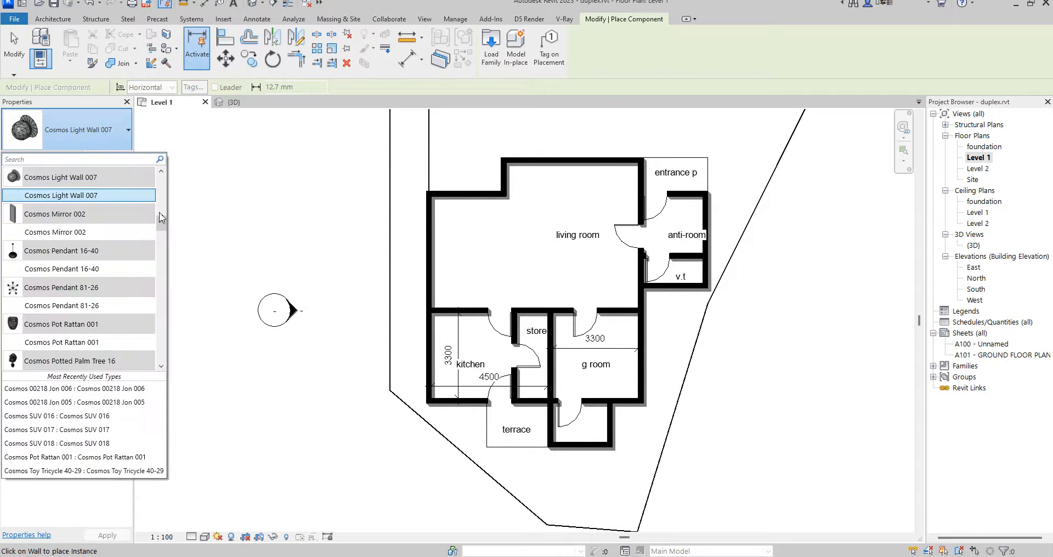
drag(162, 218, 150, 395)
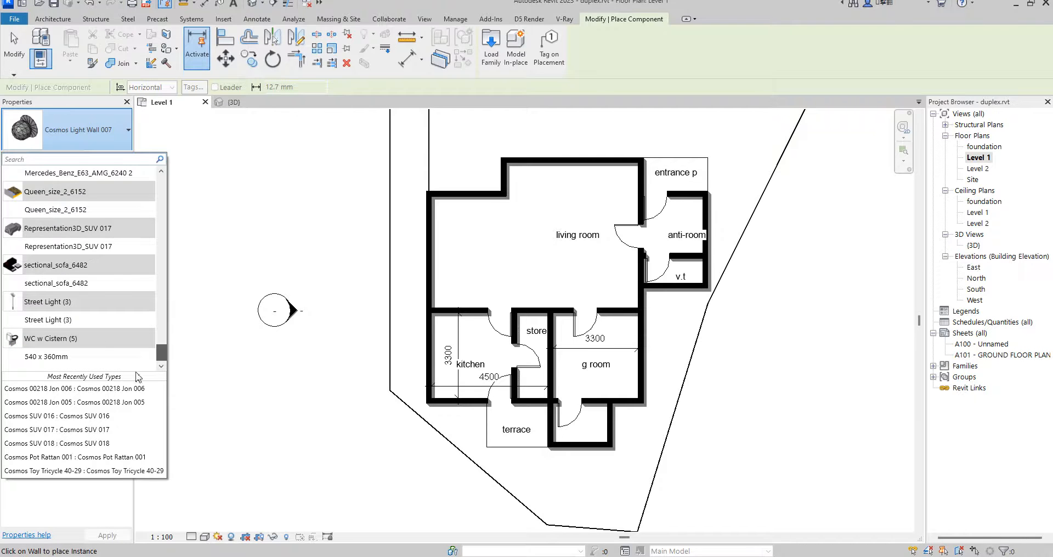
scroll(71, 329, up, 3)
scroll(55, 299, down, 3)
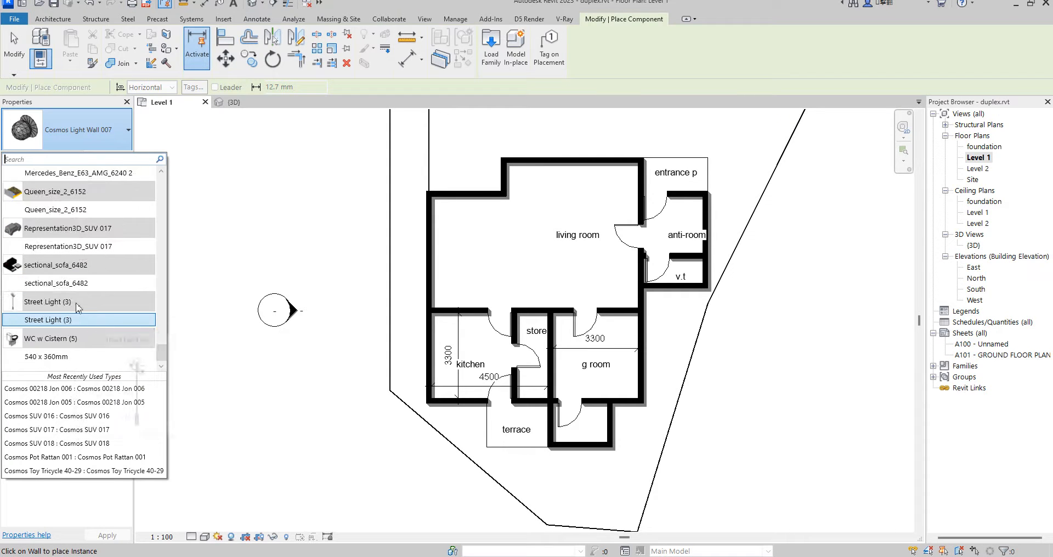
click(52, 283)
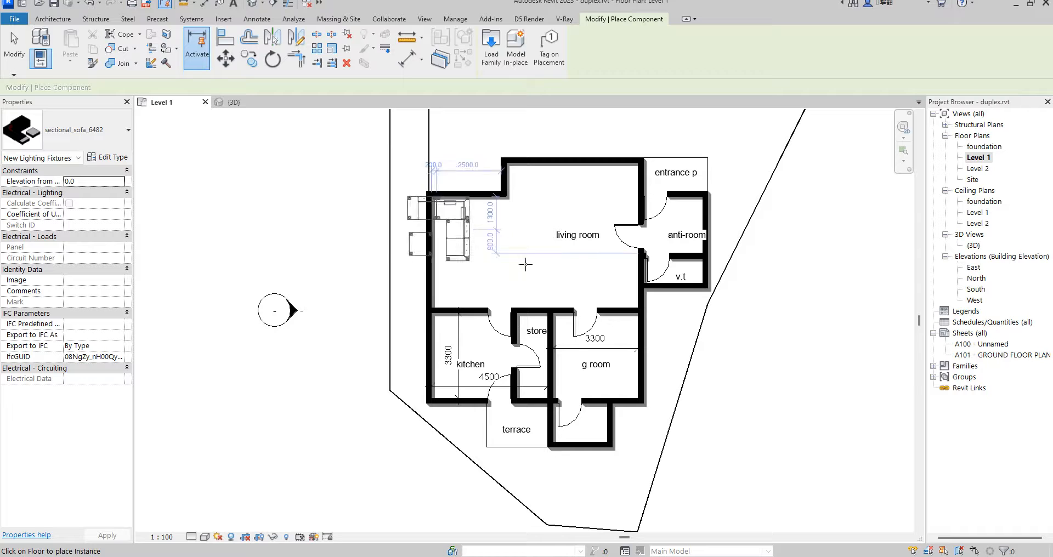
scroll(585, 258, up, 2)
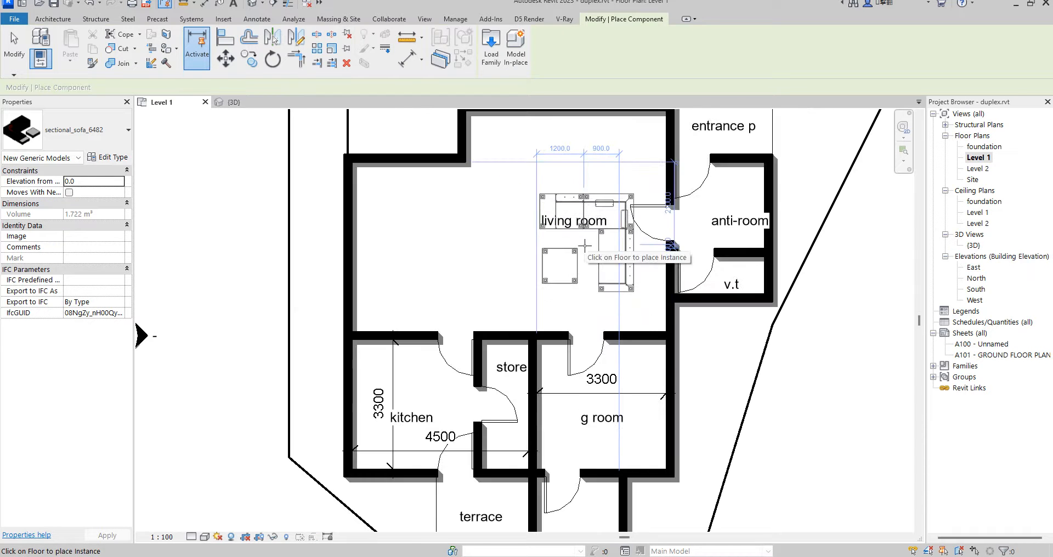
click(565, 215)
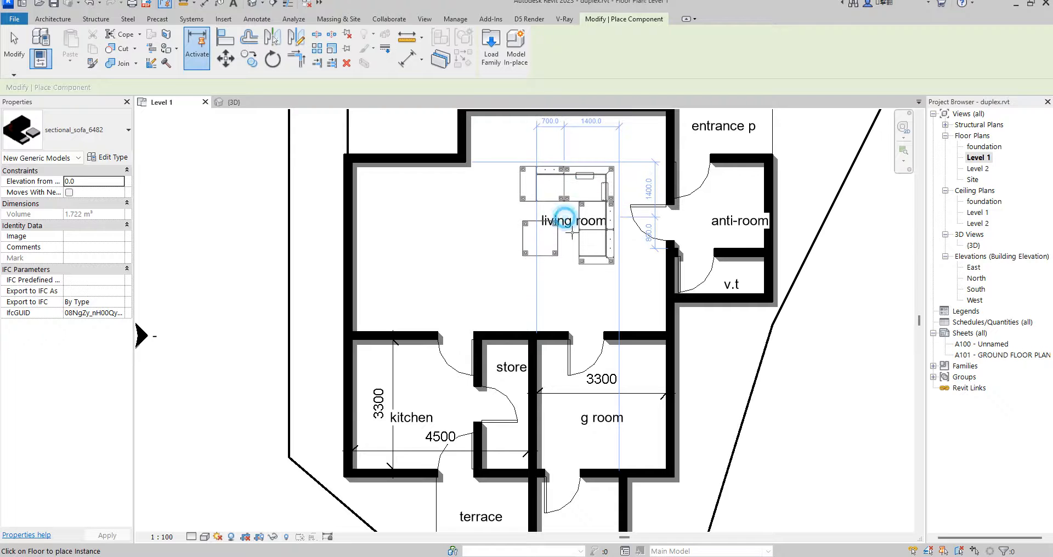
key(Escape)
key(Escape)
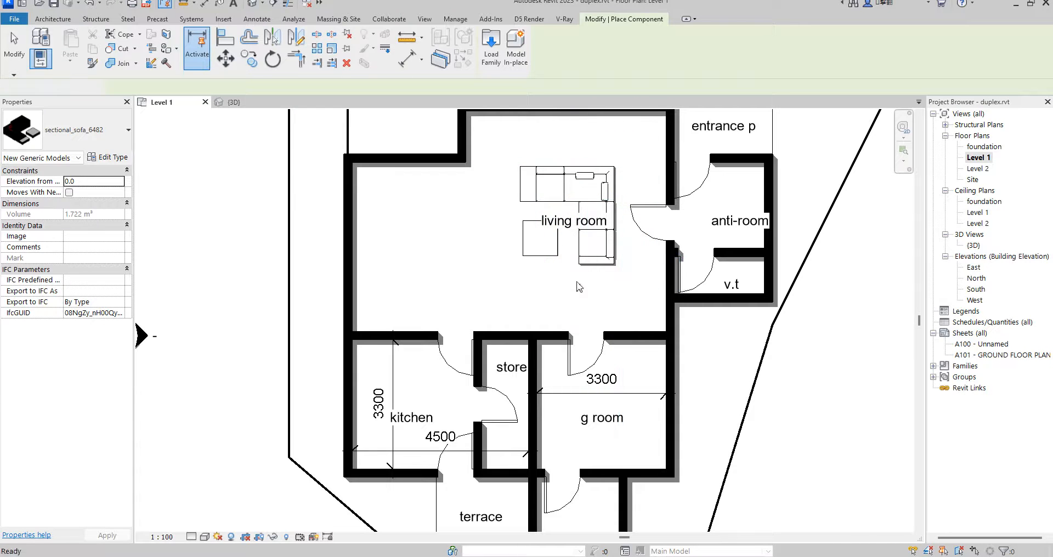
Step: Place a Queen_size_2_6152 bed in the g room at elevation -850, rotated so its head faces the lower wall
click(132, 54)
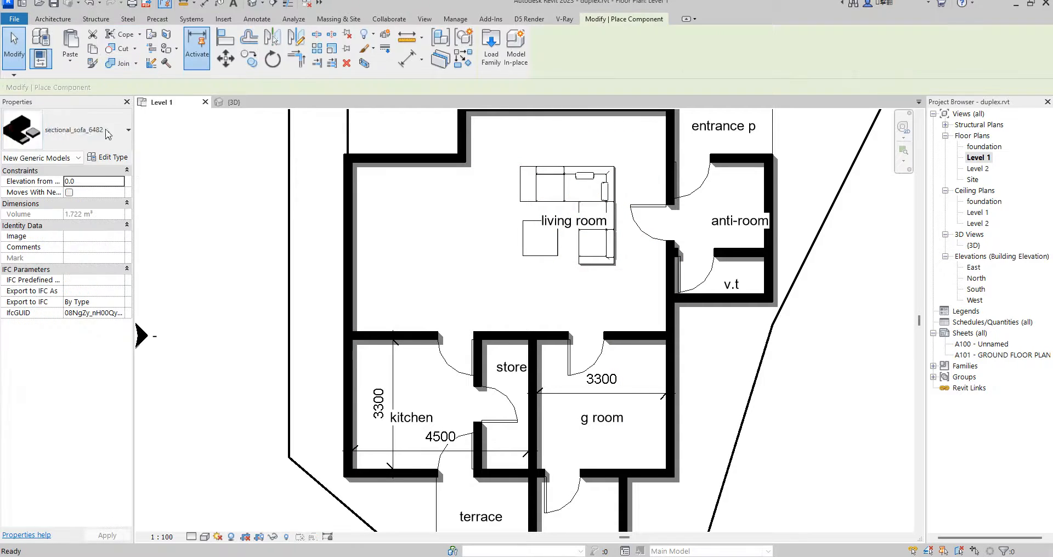
click(104, 135)
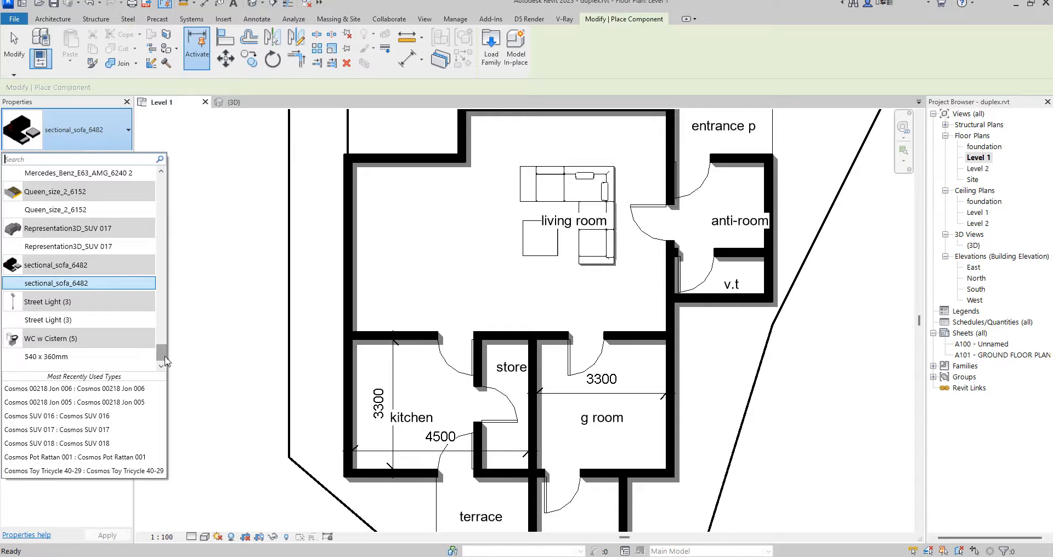
click(74, 210)
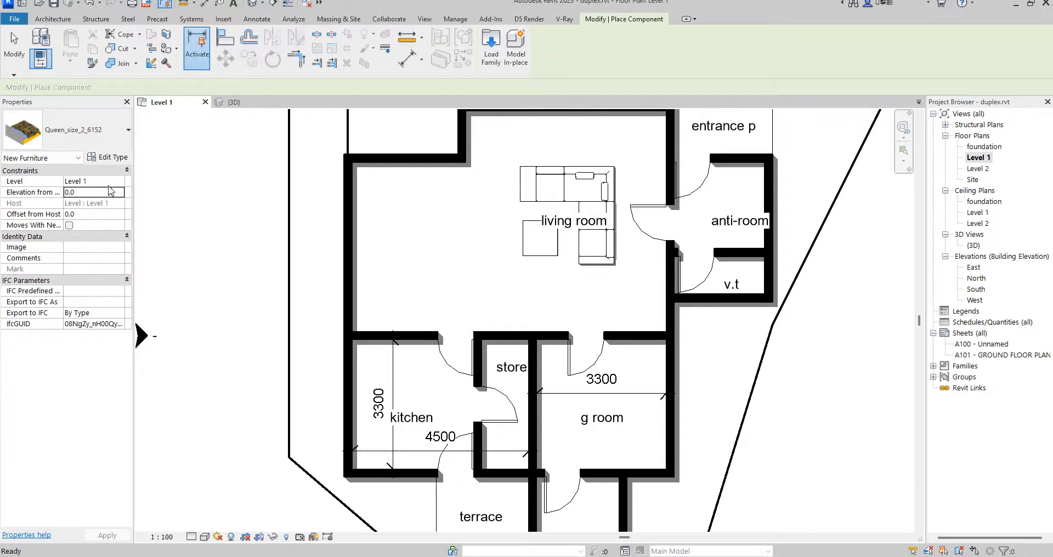
click(110, 192)
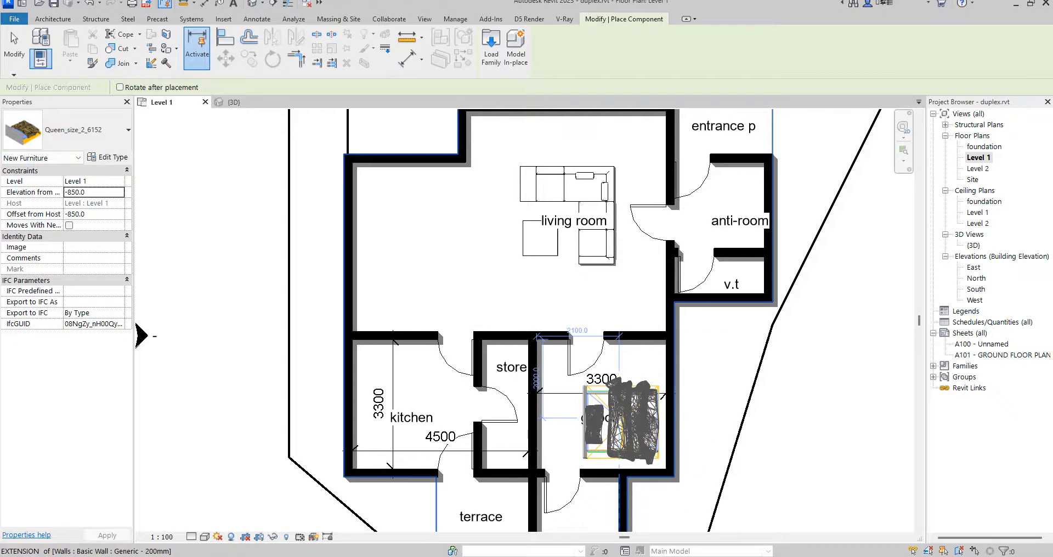
key(space)
key(space)
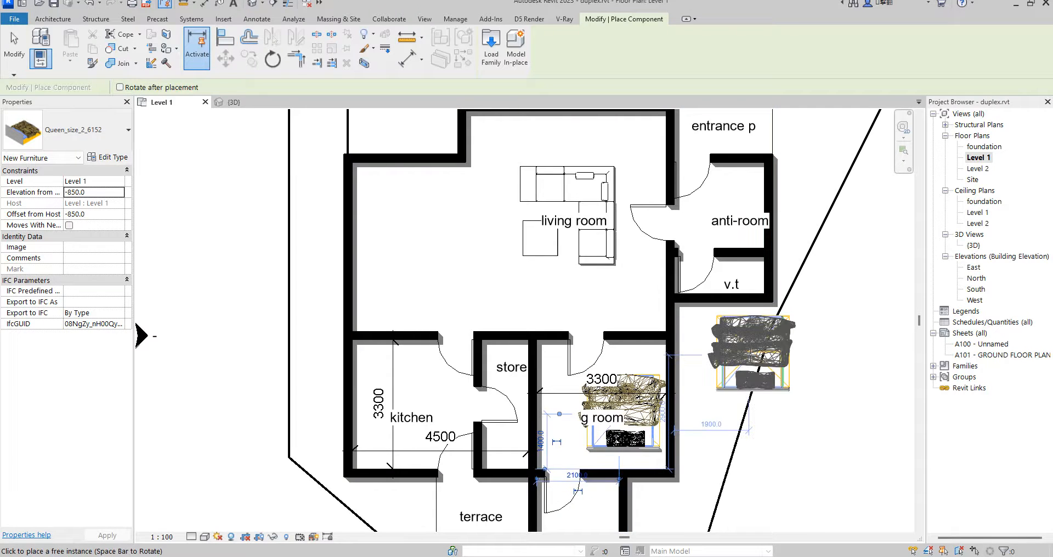
key(Escape)
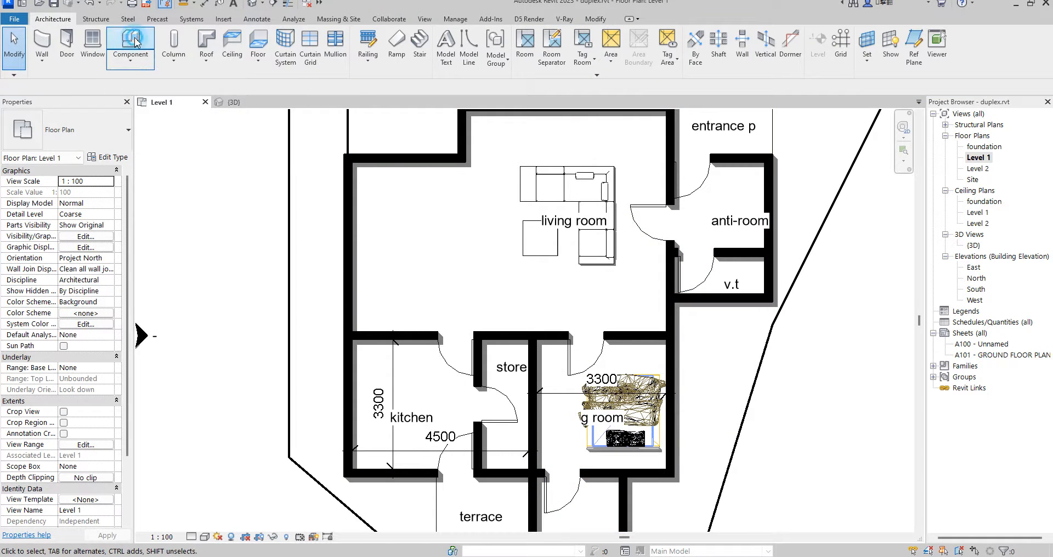
Step: Place a rotated Cosmos Chair Lounge 009 in the anti-room, beside the wall facing the entrance porch
click(116, 38)
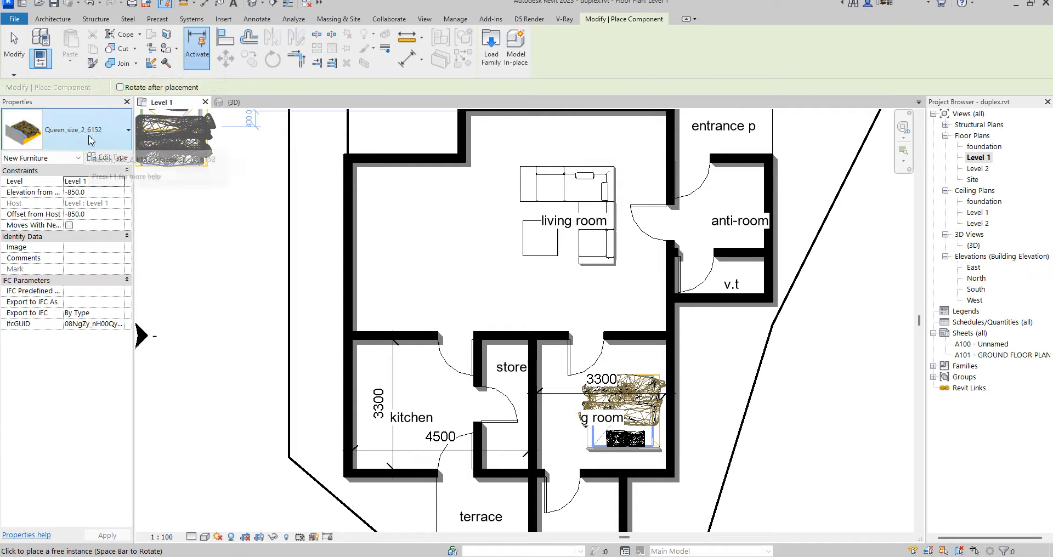
click(82, 129)
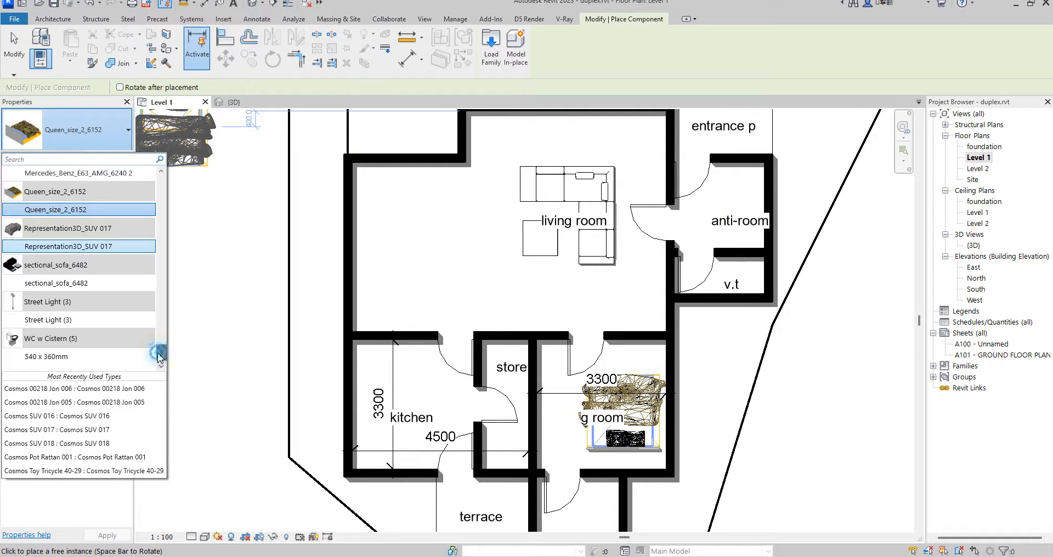
drag(158, 356, 157, 186)
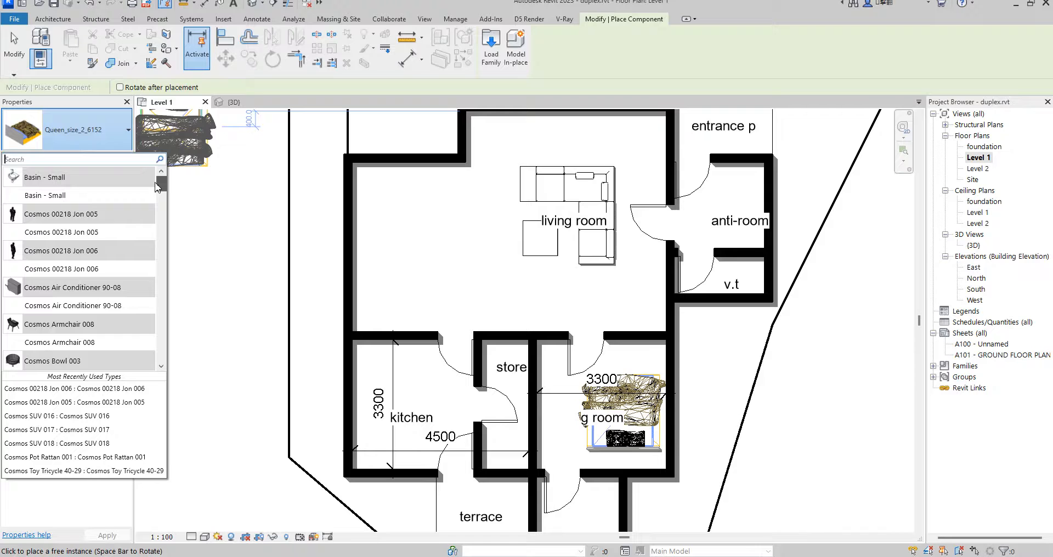
scroll(88, 338, down, 3)
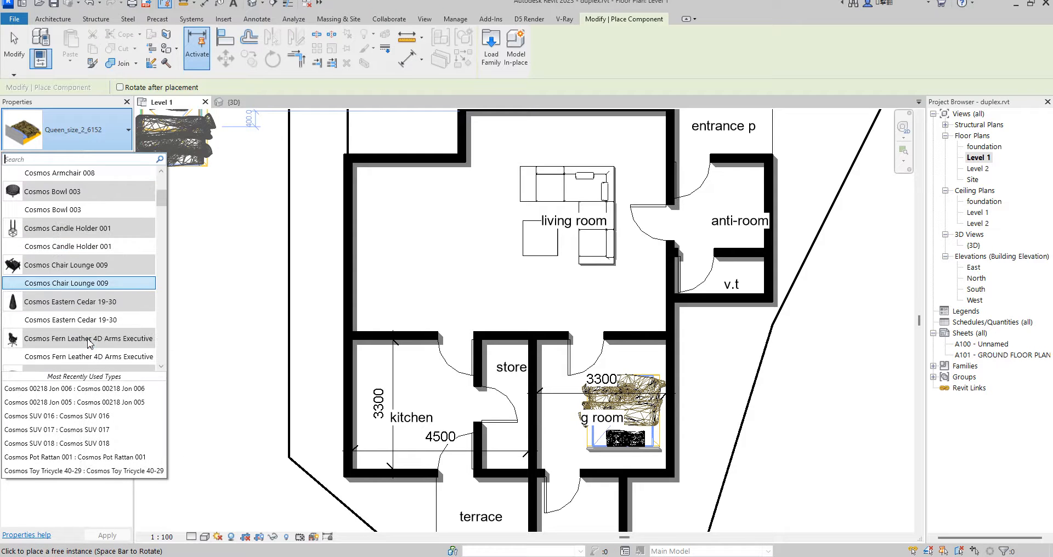
click(82, 283)
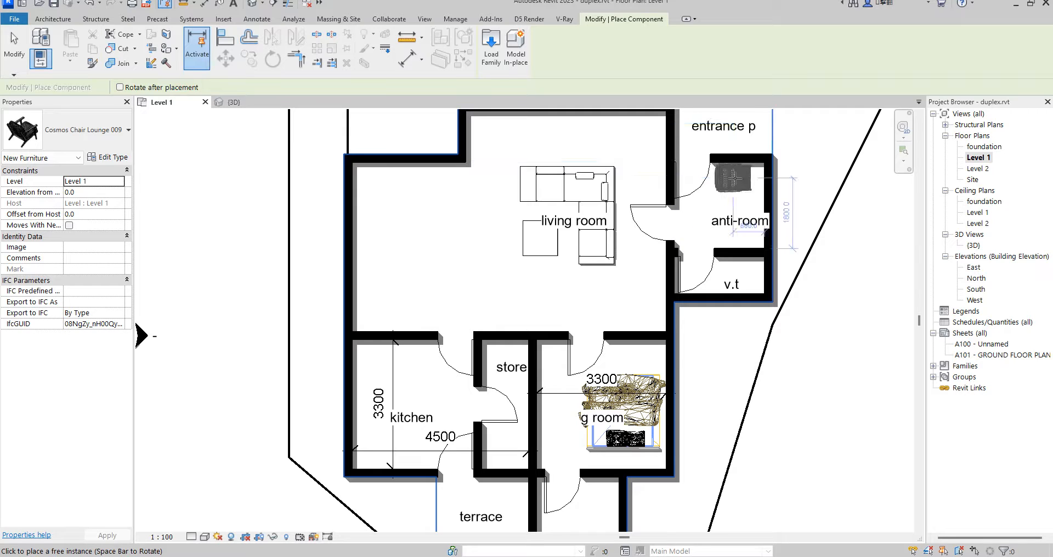
key(space)
click(735, 215)
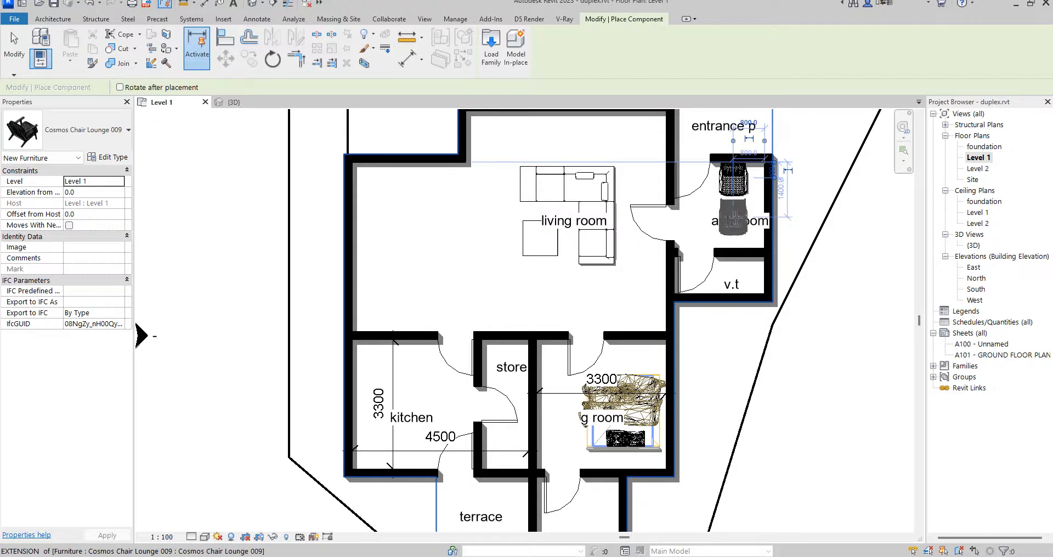
Step: Place a second Cosmos Chair Lounge 009 in the anti-room, rotated to stand beside the wall shared with the v.t room
key(space)
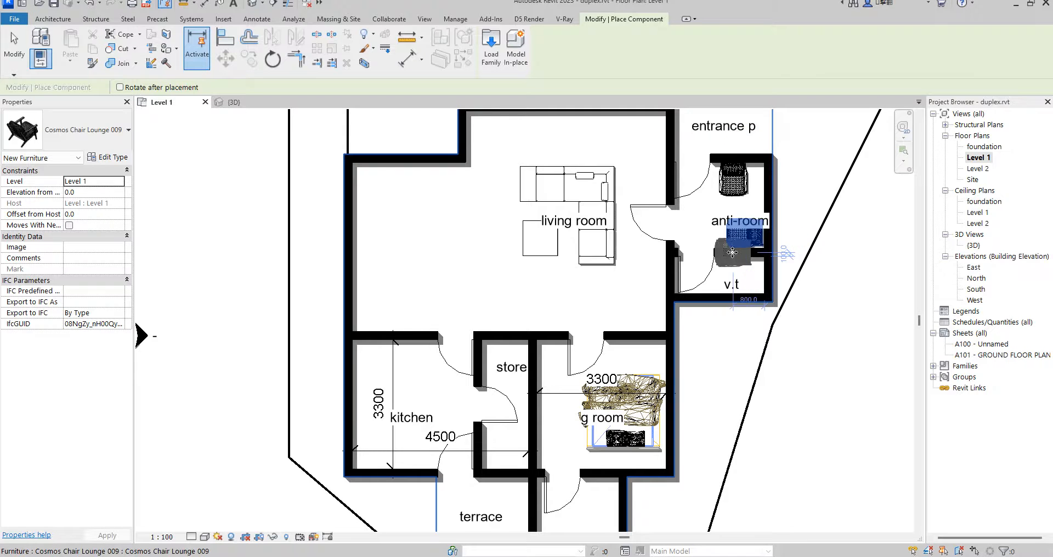
click(733, 253)
key(Escape)
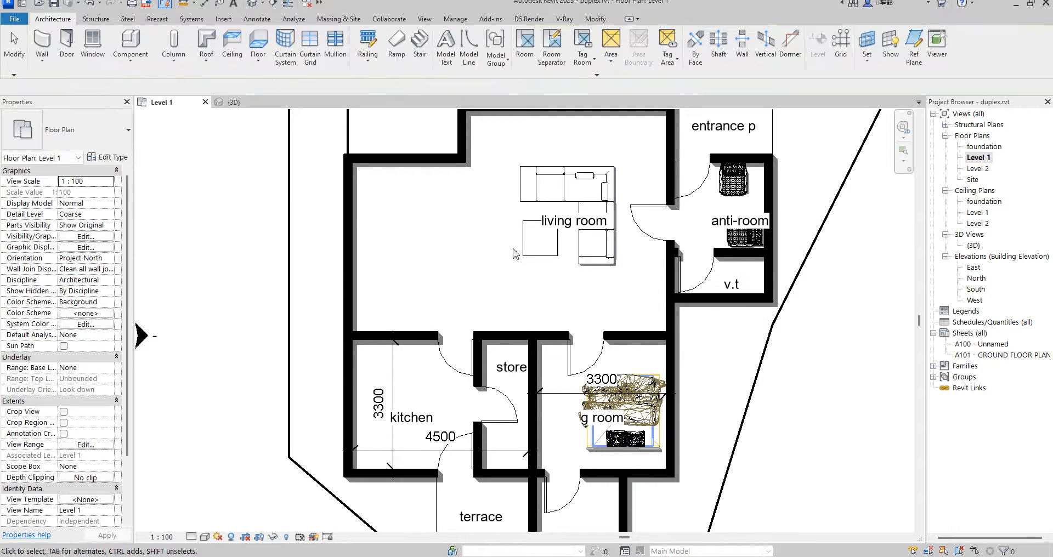
Step: Draw a C-shaped counter outline in the kitchen with <Wide Lines> detail lines, its horizontal runs 1500 mm long and its ends meeting the upper and lower walls
scroll(658, 292, down, 3)
scroll(639, 379, up, 1)
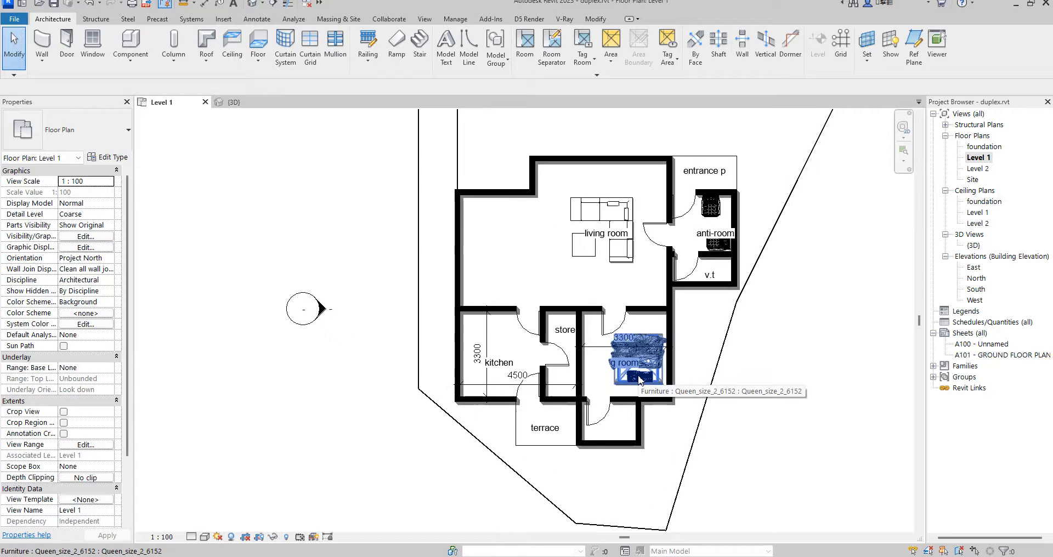
scroll(639, 379, up, 2)
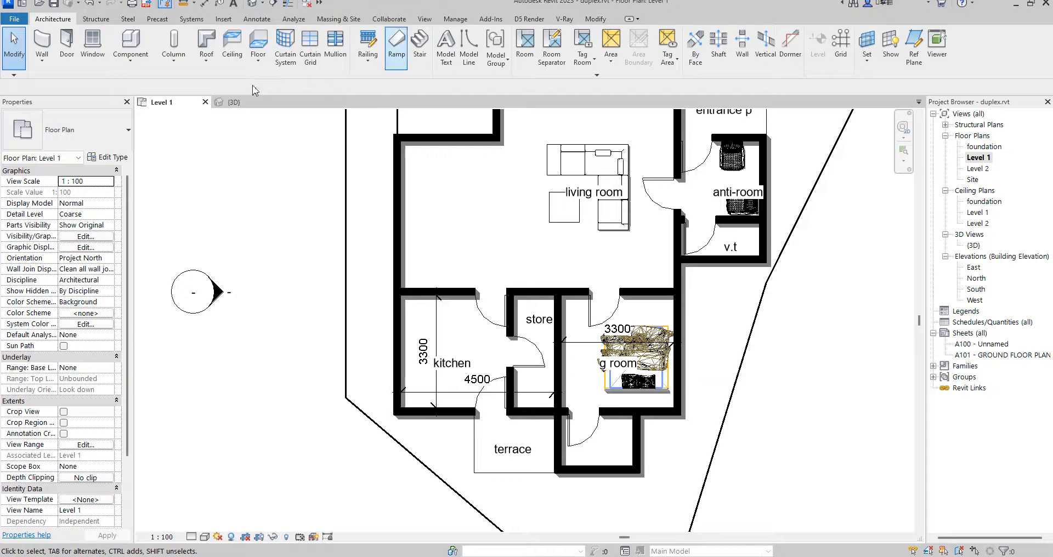
click(257, 22)
click(285, 50)
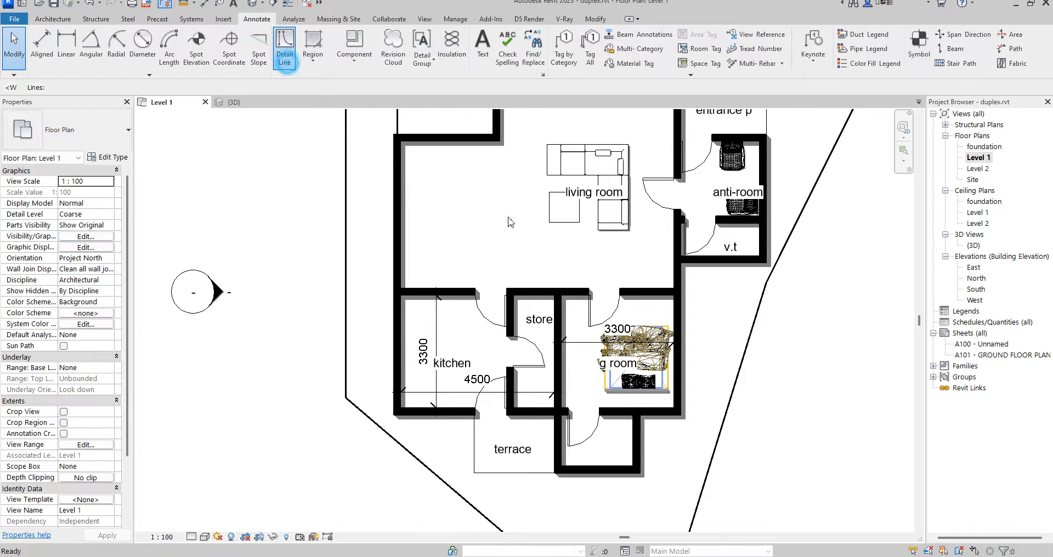
scroll(473, 308, up, 3)
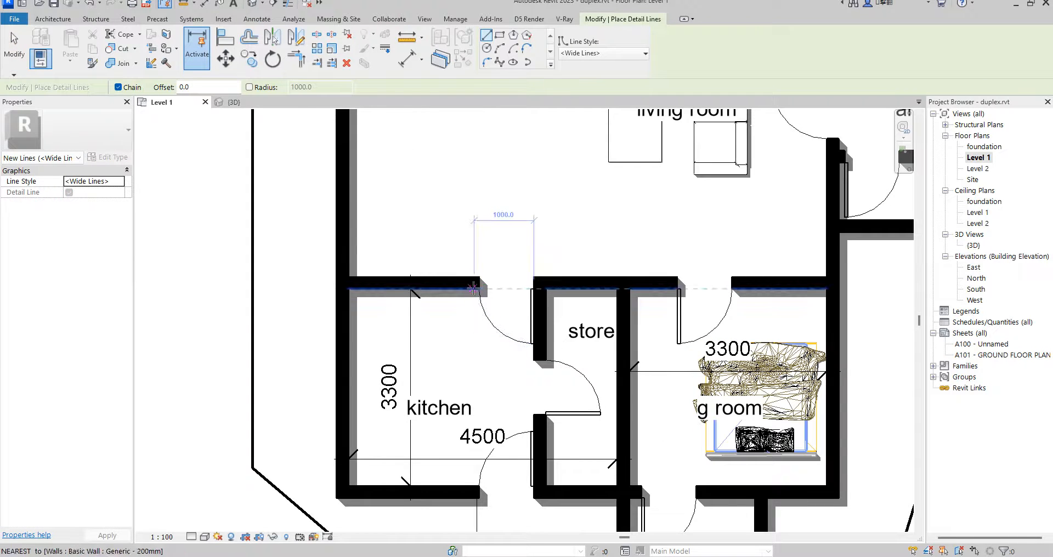
click(474, 290)
click(474, 319)
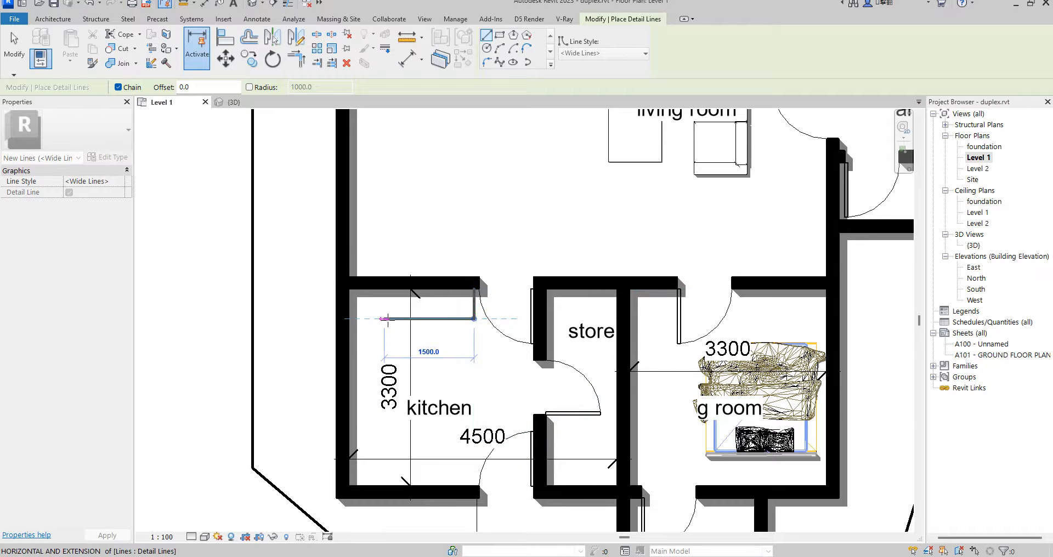
click(384, 319)
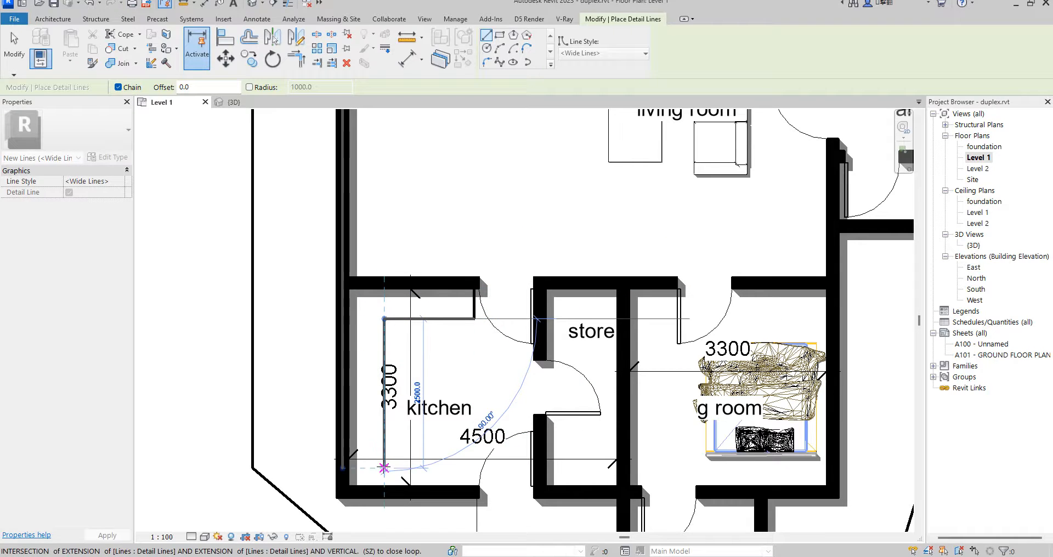
click(384, 450)
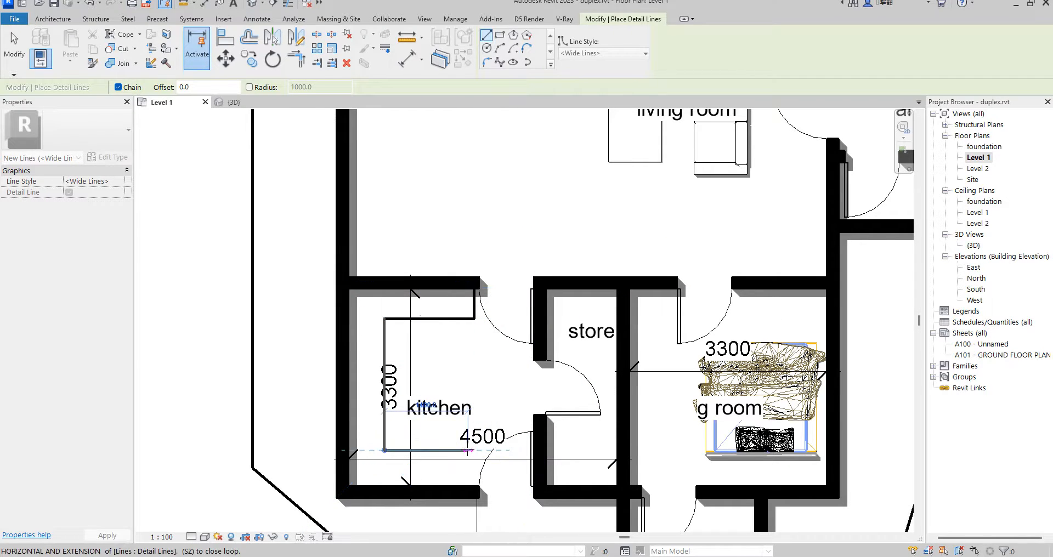
click(474, 451)
click(474, 482)
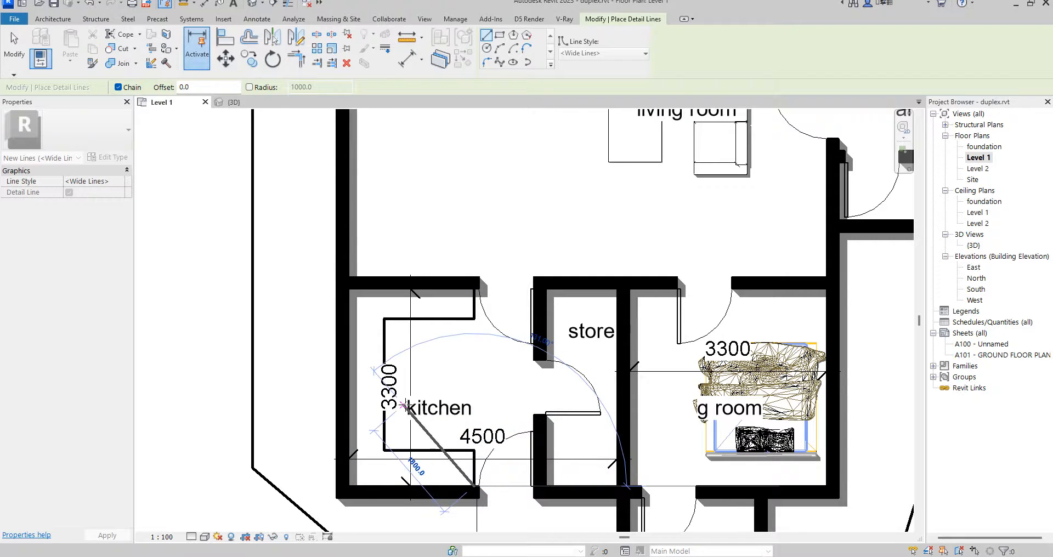
key(Escape)
key(Escape)
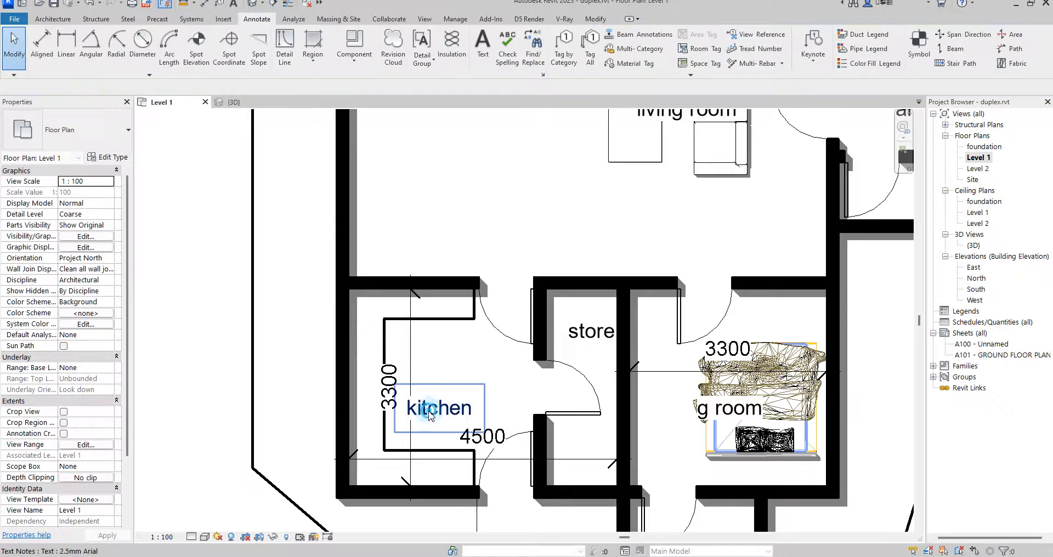
Step: Move the kitchen label up and to the right, and shift the 3300 dimension right so its text clears the counter outline
click(399, 391)
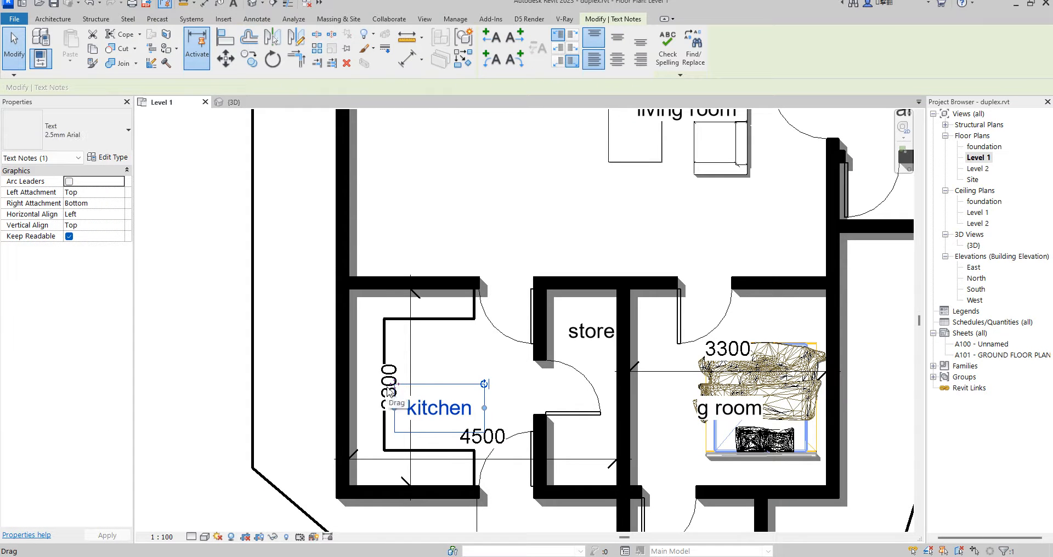
drag(389, 392, 416, 364)
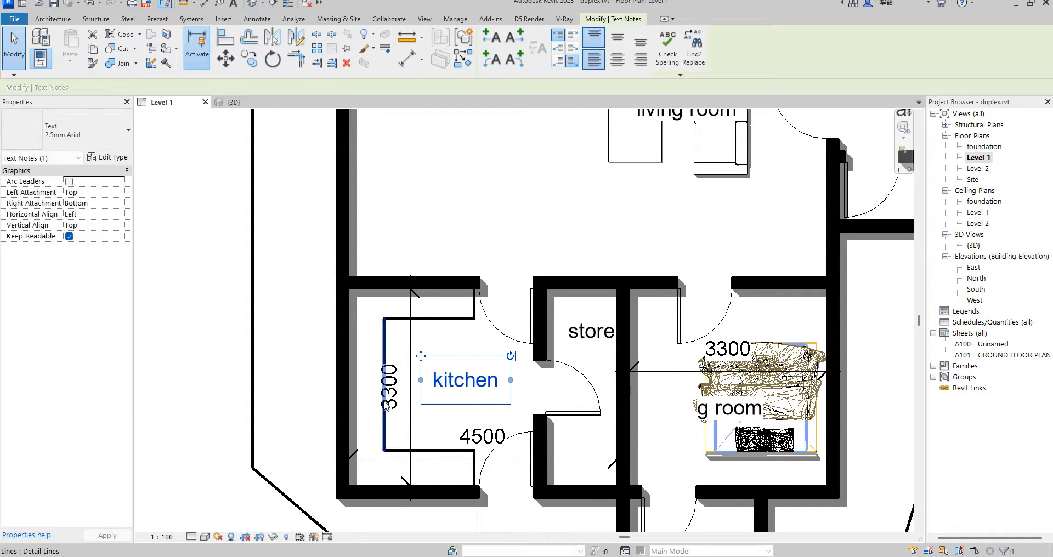
click(408, 417)
Step: Move the lower horizontal line of the kitchen counter slightly down, closer to the terrace wall
drag(409, 416, 405, 461)
click(405, 454)
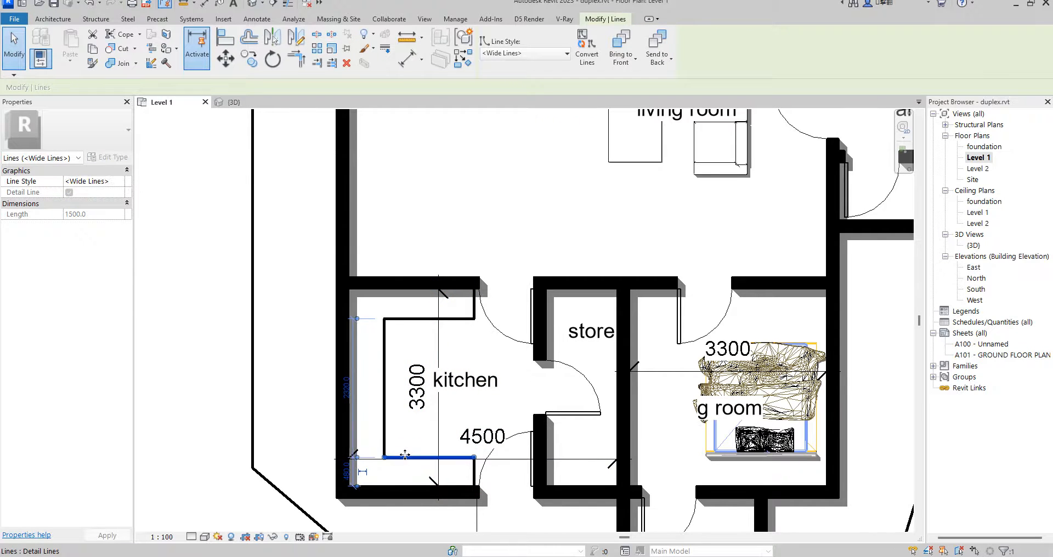
click(302, 359)
scroll(303, 359, down, 4)
scroll(554, 351, up, 4)
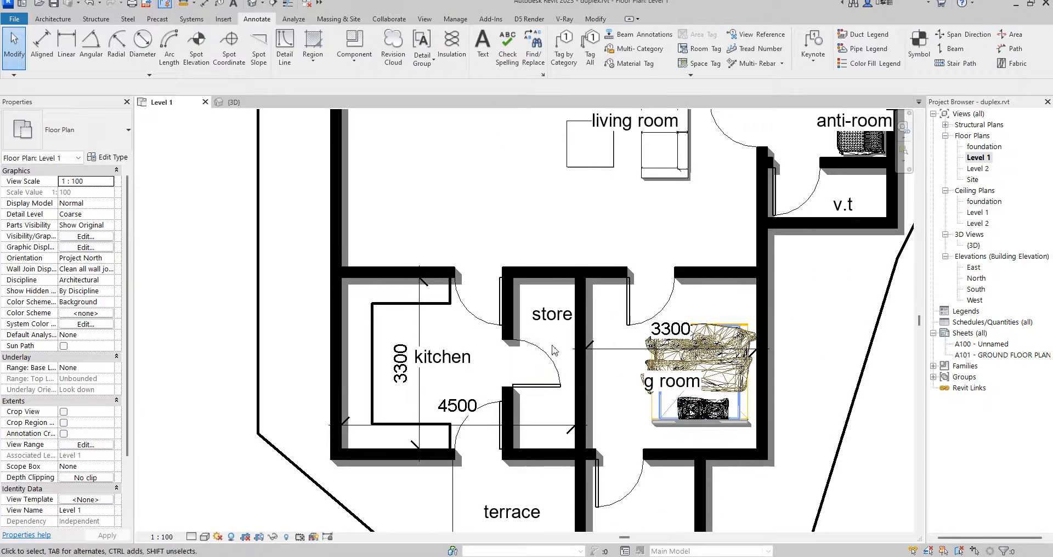
Step: Move the store door down to 1500 mm from the upper wall, and shorten its host wall's upper end to a length of 2200 mm
click(539, 354)
scroll(537, 387, up, 3)
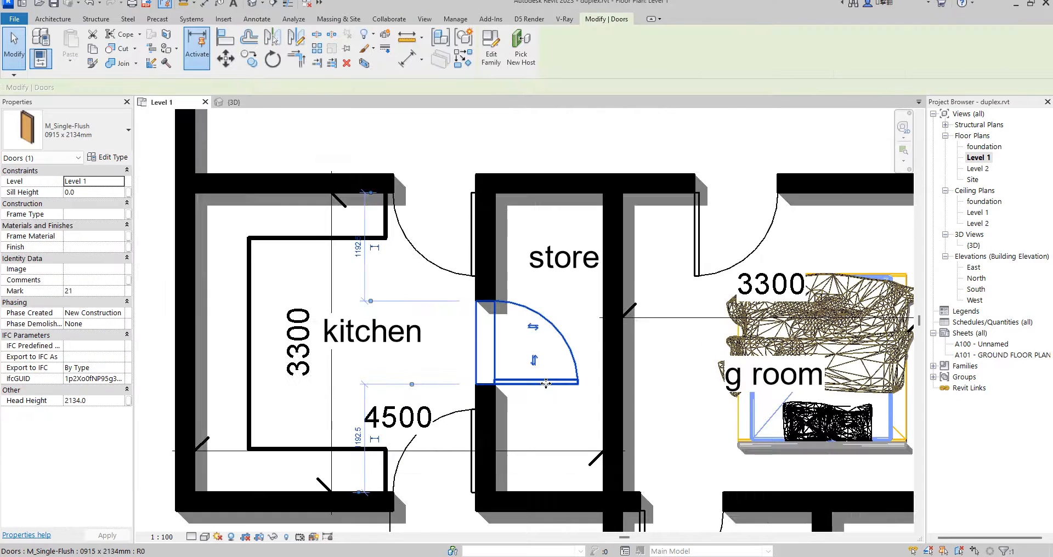
drag(547, 385, 547, 412)
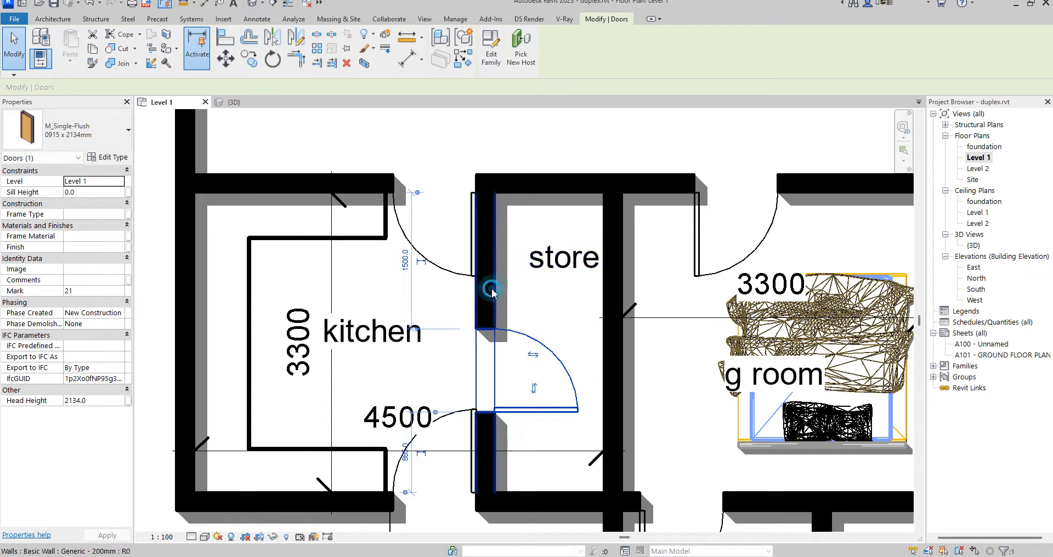
click(490, 286)
drag(486, 185, 486, 301)
Step: Draw a Generic - 200mm wall from the shortened wall's upper end across to the g room wall, enclosing the store
click(459, 60)
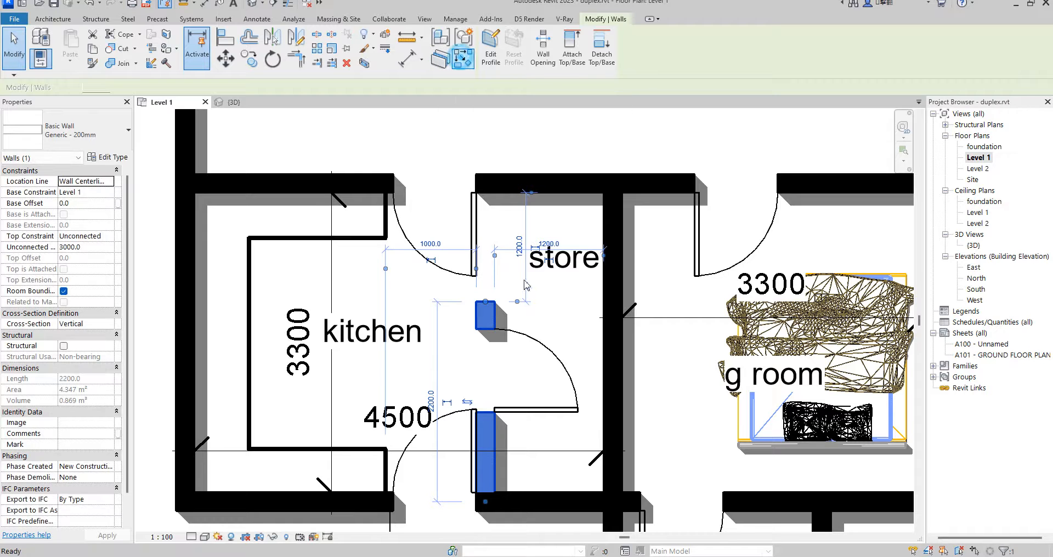
click(486, 302)
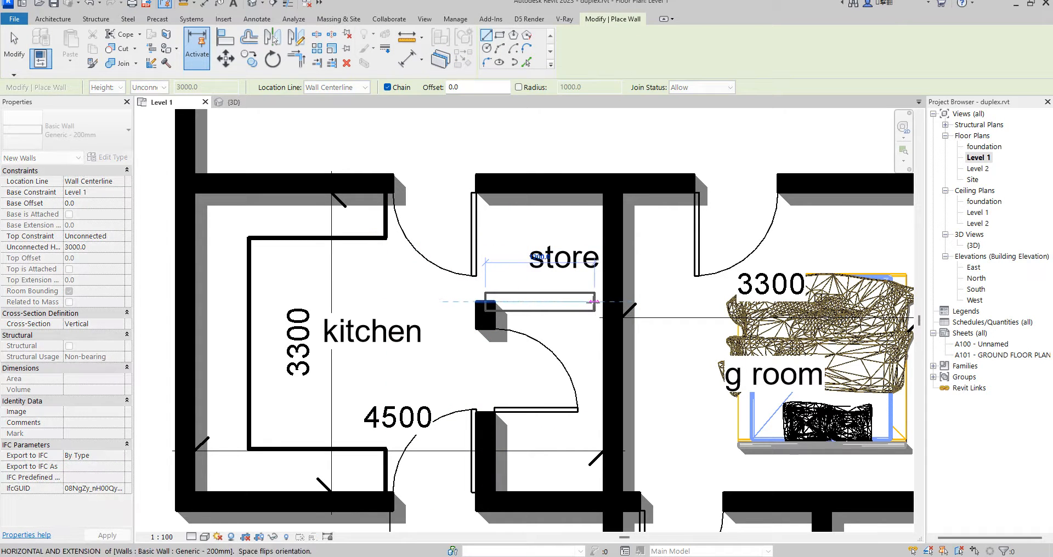
click(603, 301)
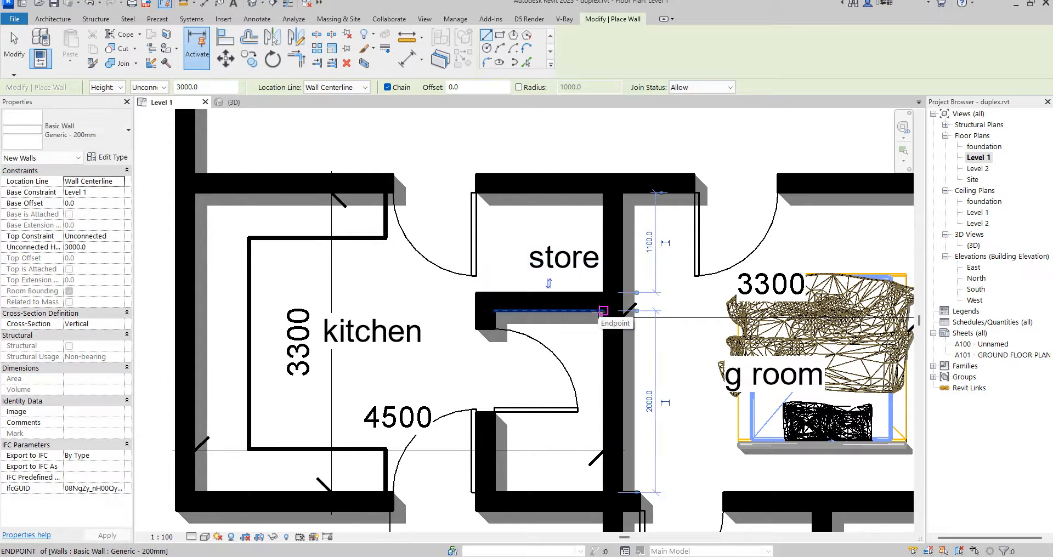
key(Escape)
key(Escape)
Step: Move the store label down into the newly enclosed store, below its door swing
click(523, 234)
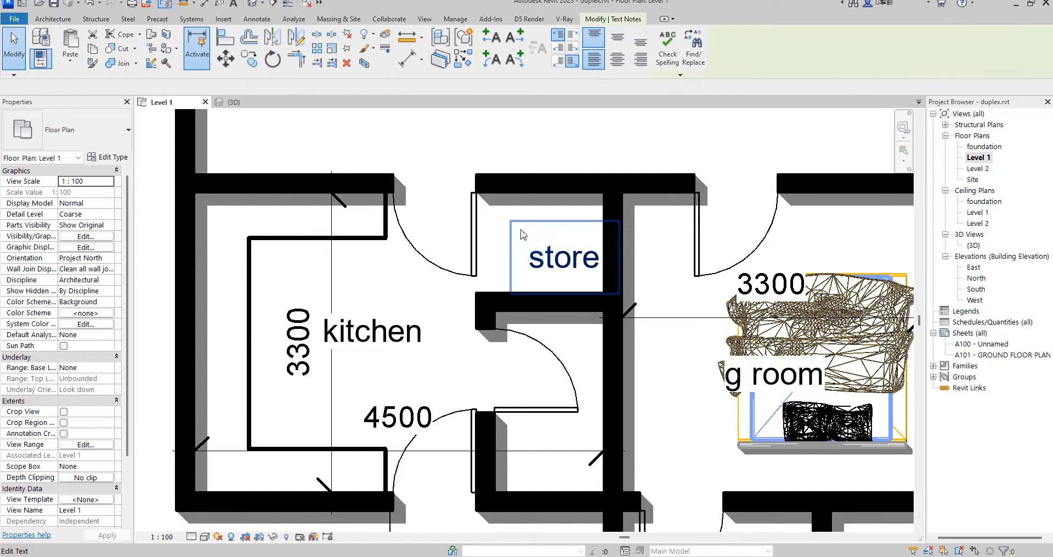
drag(505, 225, 498, 390)
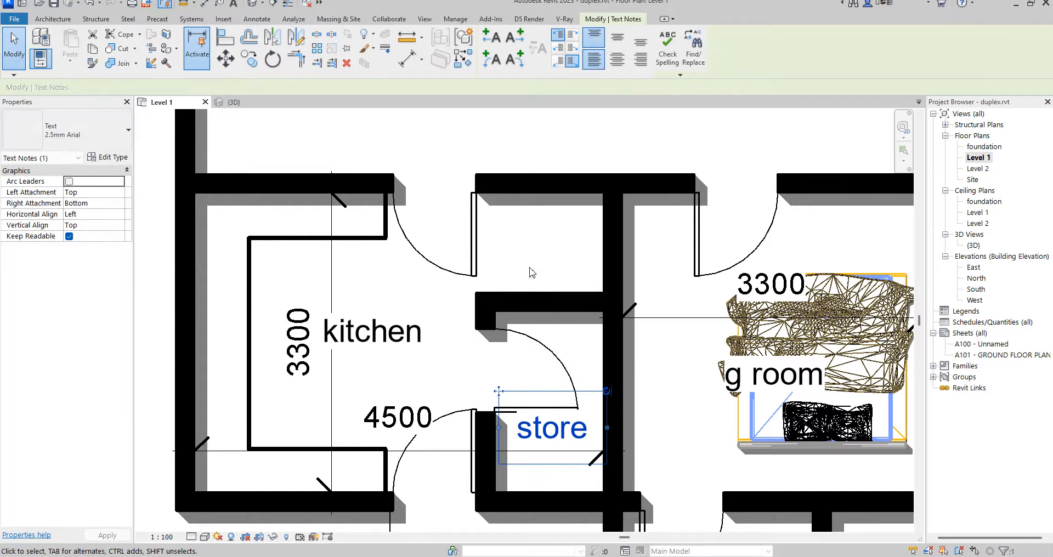
scroll(541, 284, down, 6)
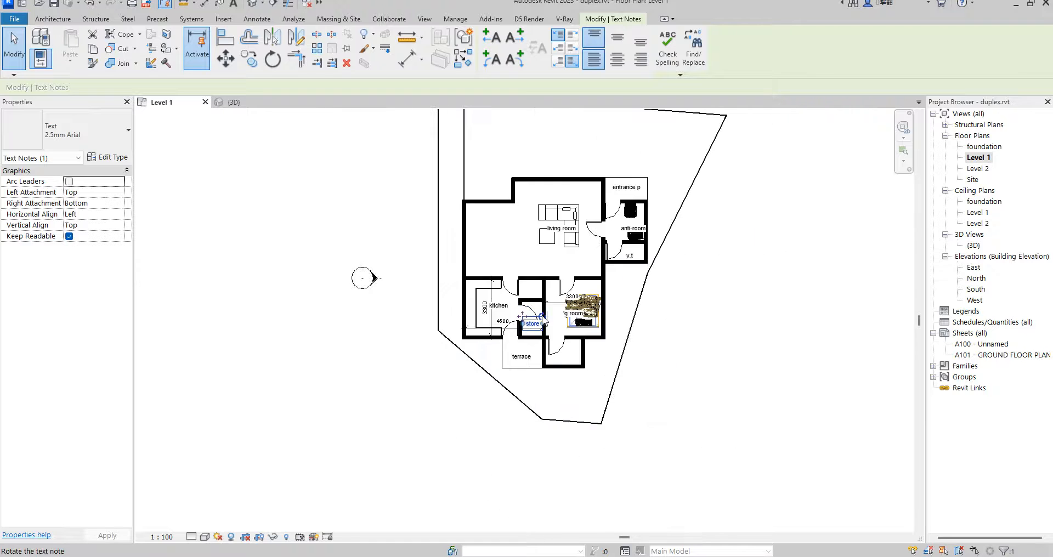
scroll(545, 321, up, 1)
scroll(544, 320, up, 4)
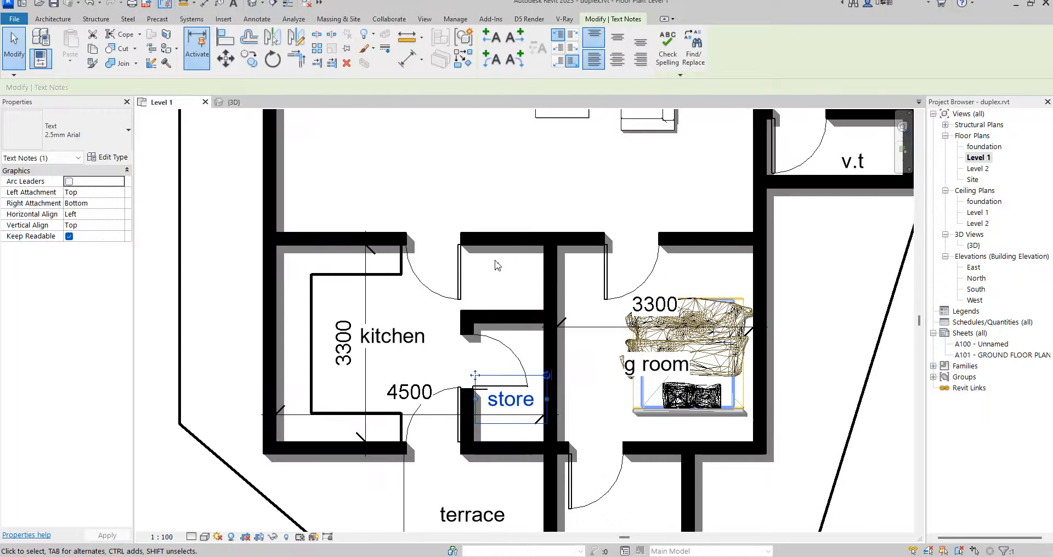
scroll(493, 272, down, 2)
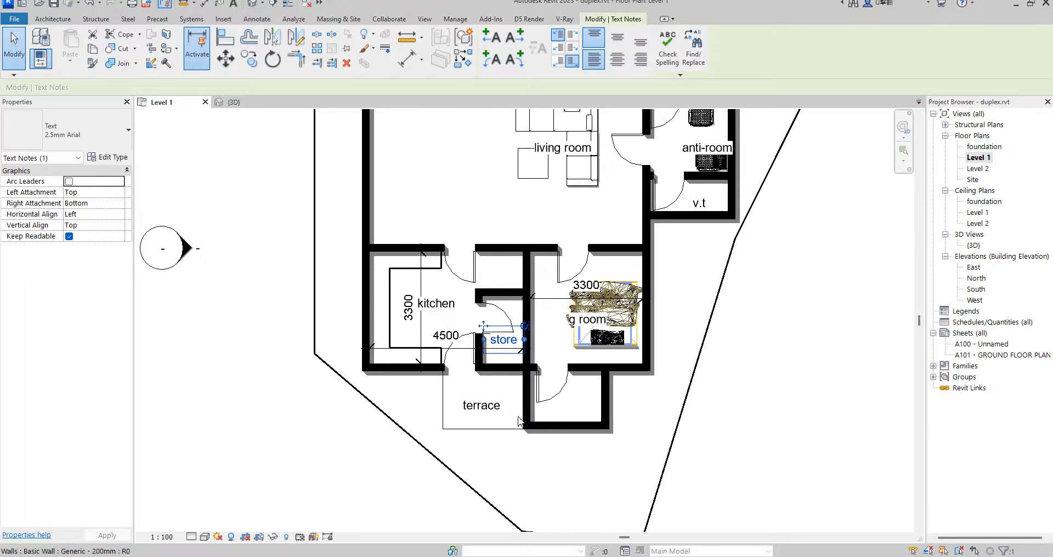
scroll(502, 355, down, 1)
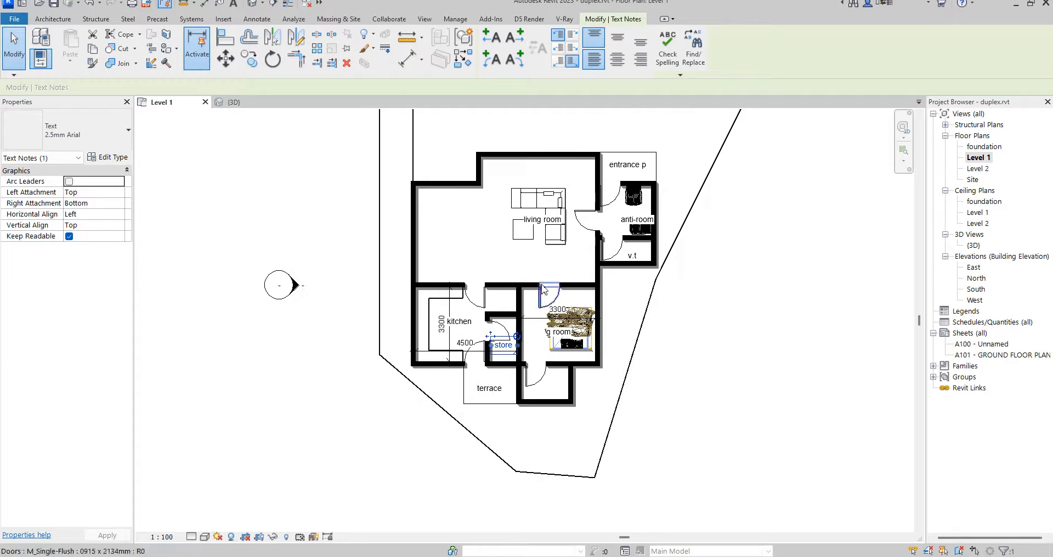
scroll(518, 354, up, 2)
scroll(505, 261, down, 3)
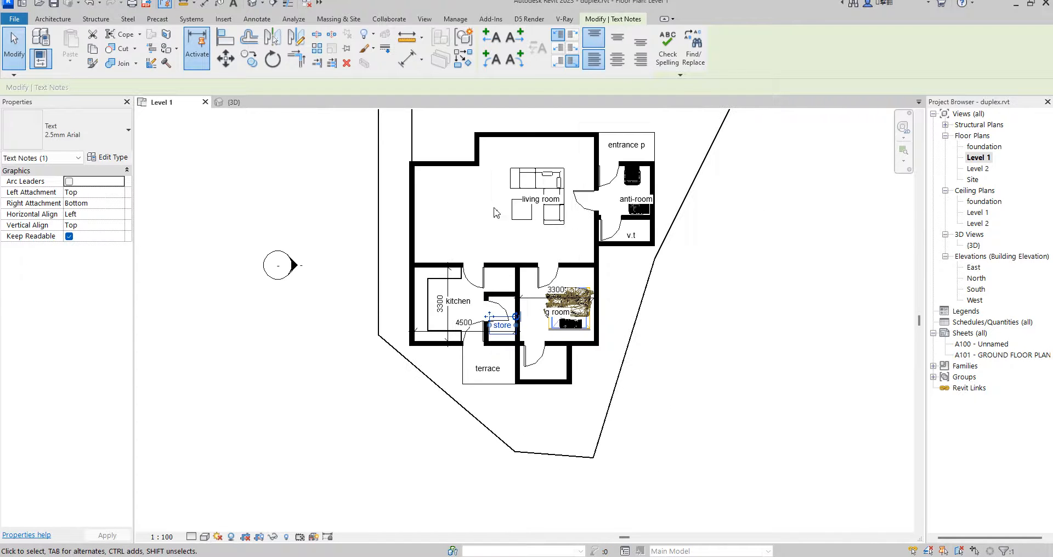
Step: Move the door between the living room and the g room to the right along its wall
click(484, 228)
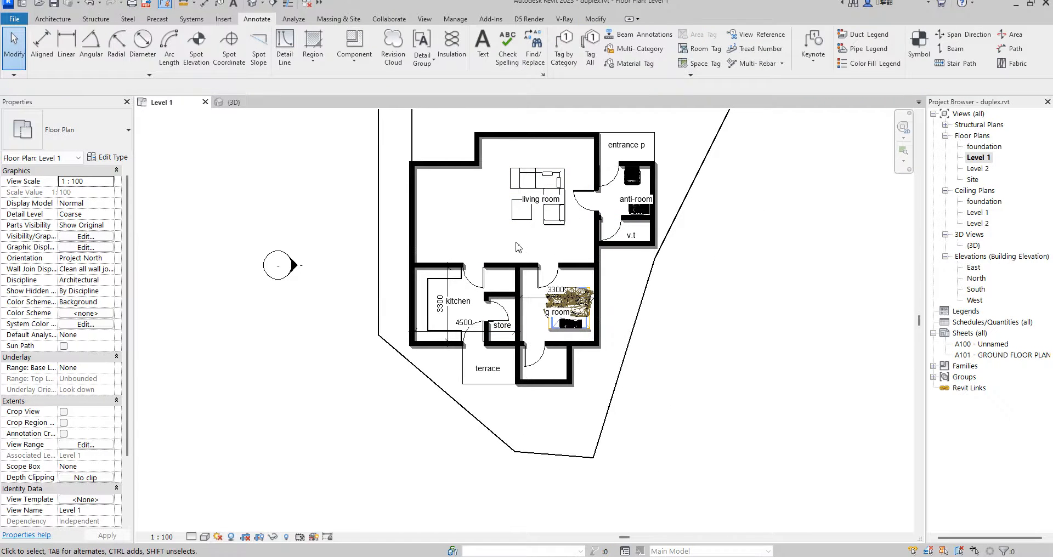
click(540, 280)
scroll(556, 272, up, 3)
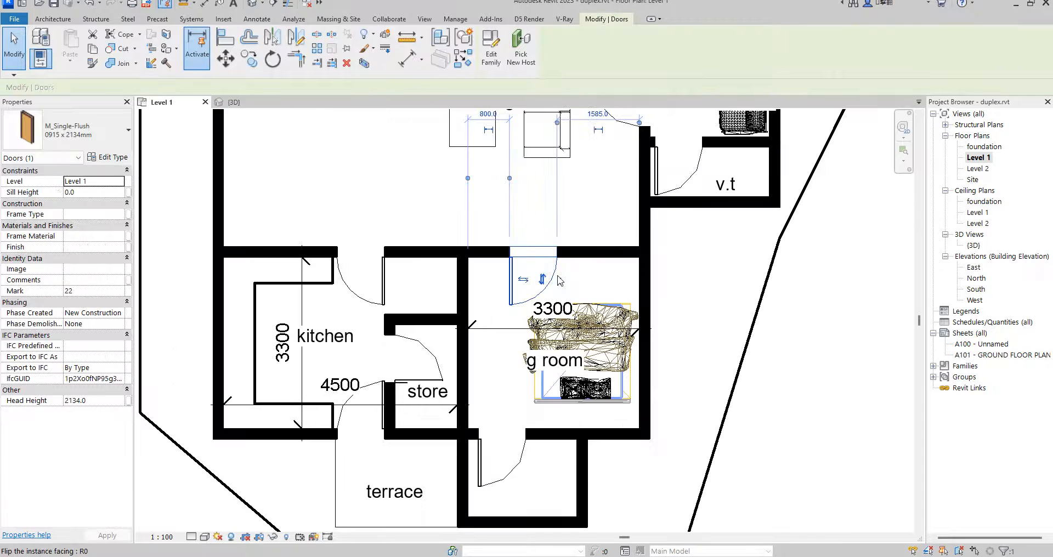
drag(556, 272, 598, 274)
Step: Move the Queen_size_2_6152 bed slightly down, closer to the g room's lower wall
scroll(599, 351, up, 1)
click(600, 374)
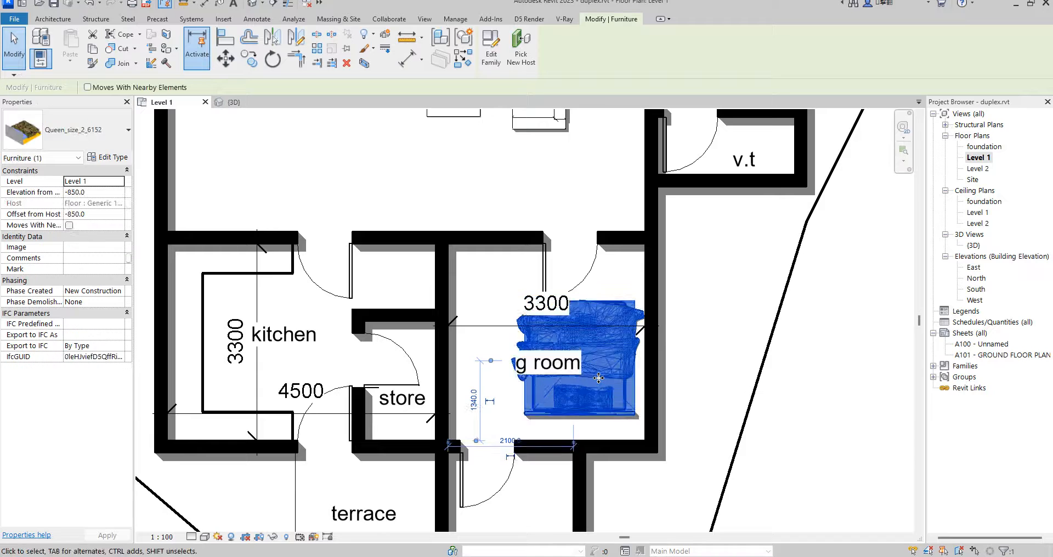
drag(599, 377, 598, 388)
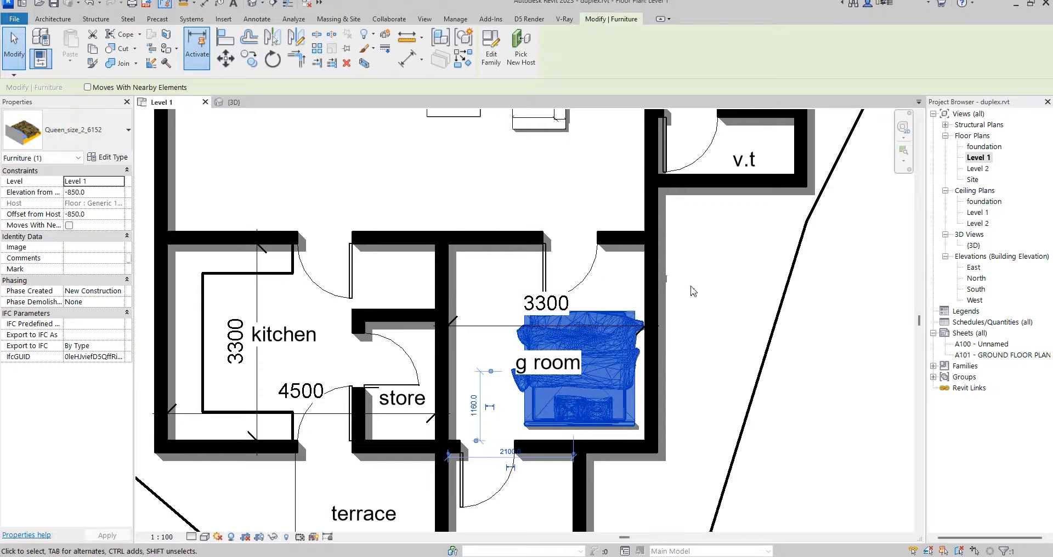
click(725, 289)
Step: Start placing a window and choose the M_Fixed 0915 x 1830mm type
scroll(654, 322, down, 4)
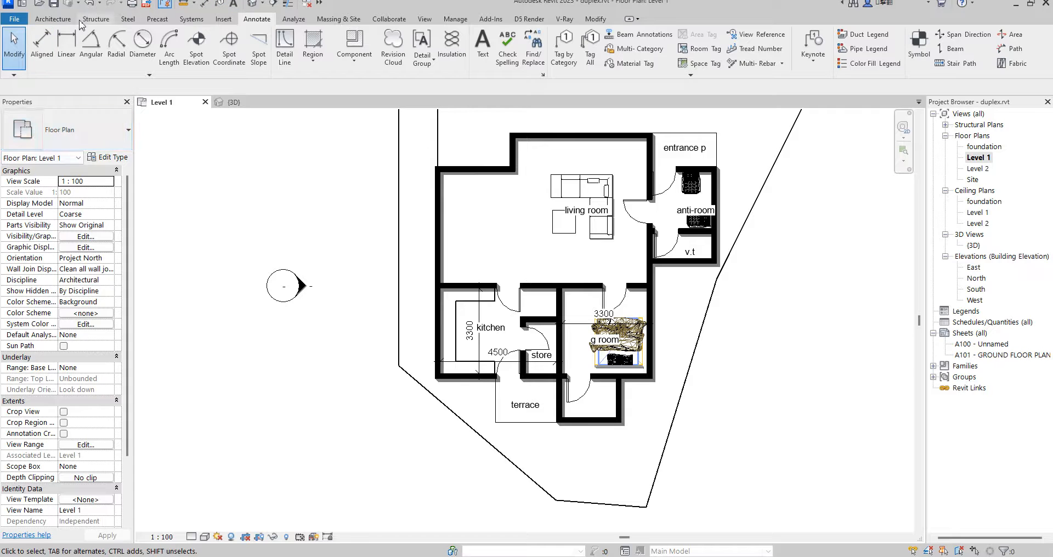
click(60, 23)
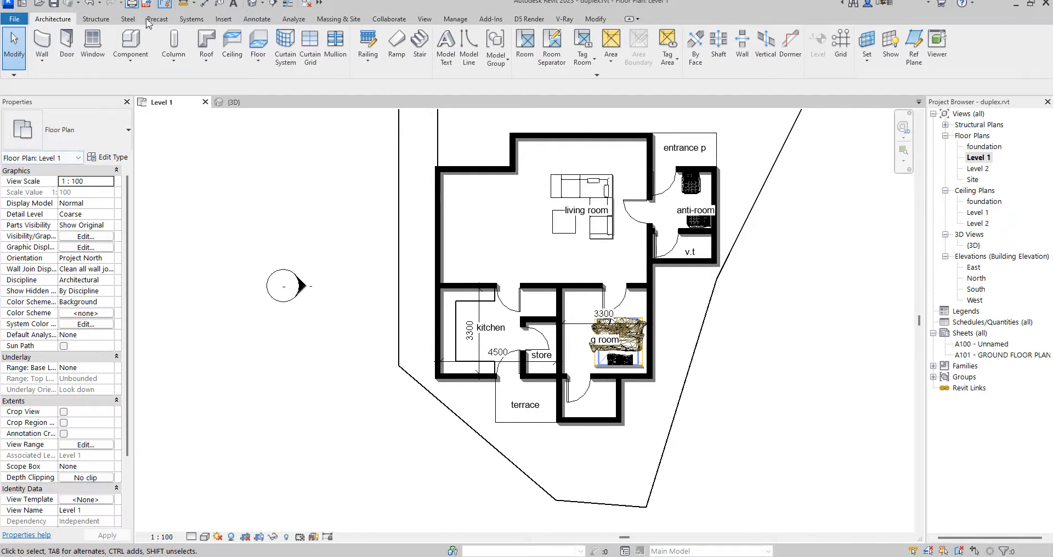
click(93, 44)
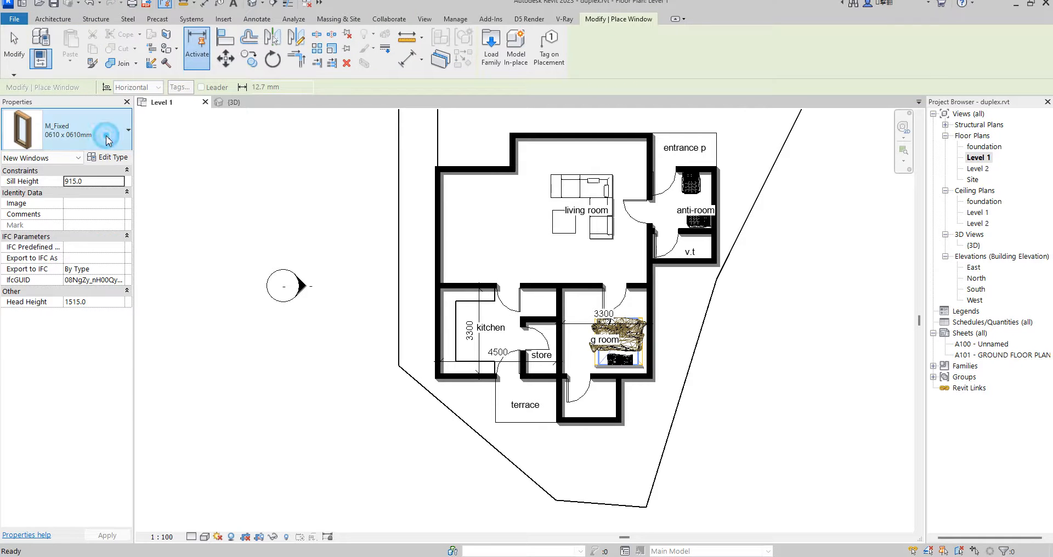
click(82, 130)
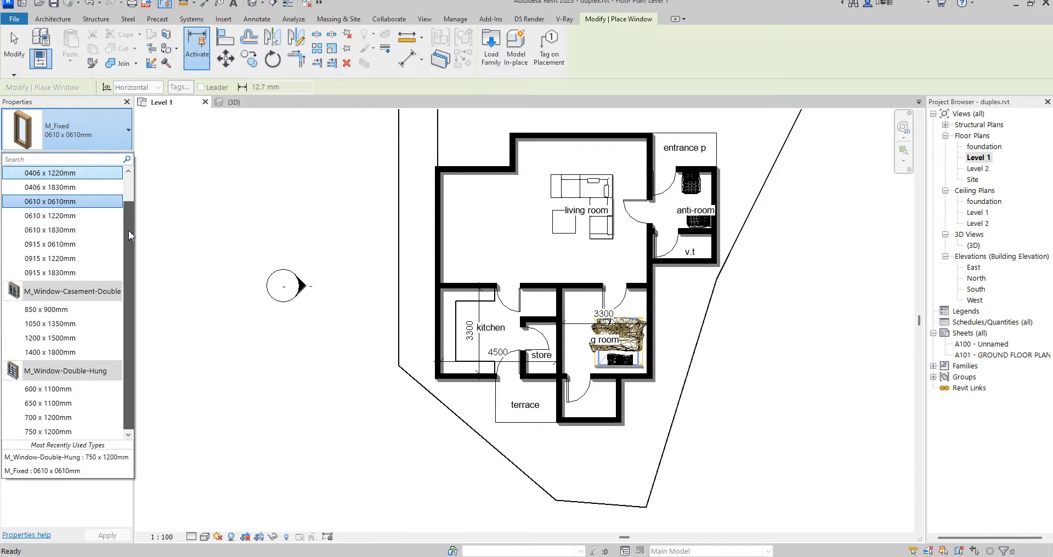
click(51, 272)
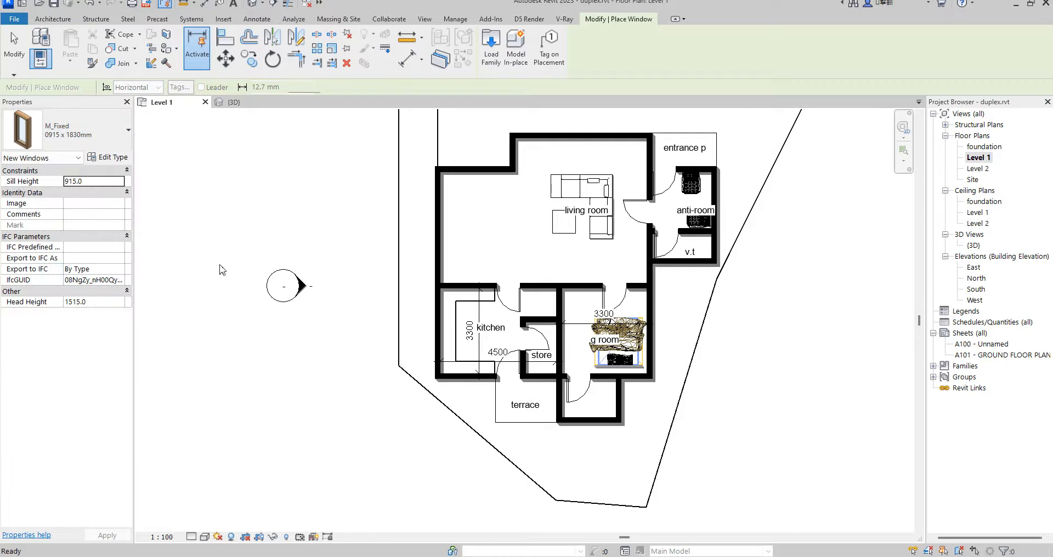
Step: Edit the M_Fixed 0915 x 1830mm type, setting its width to 700 and height to 1700
click(112, 160)
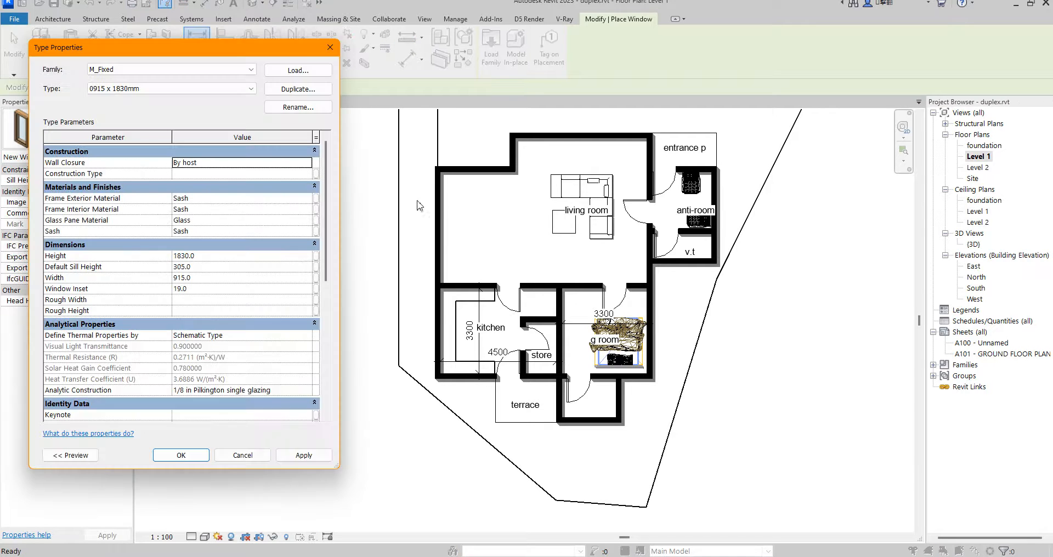
click(208, 279)
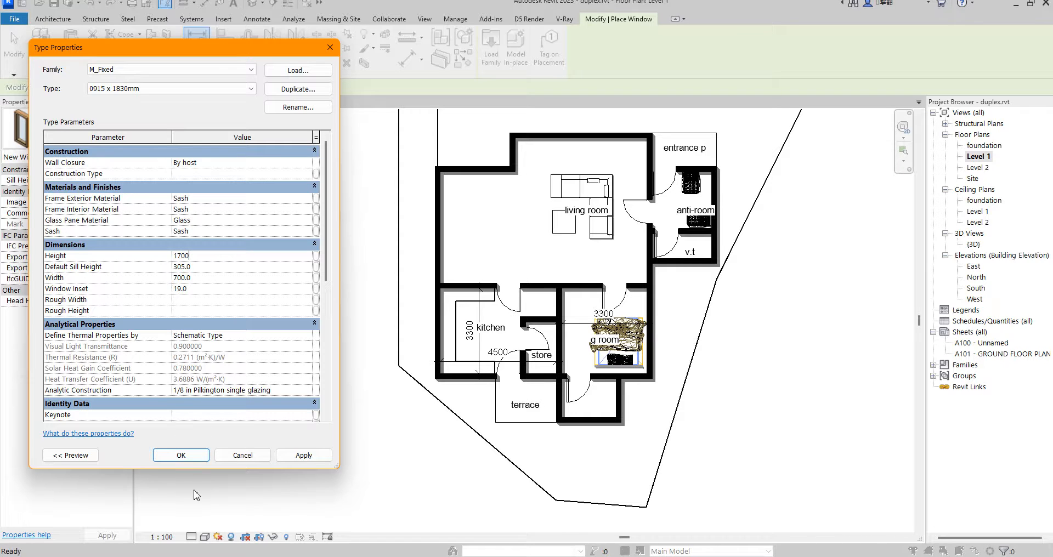
click(179, 456)
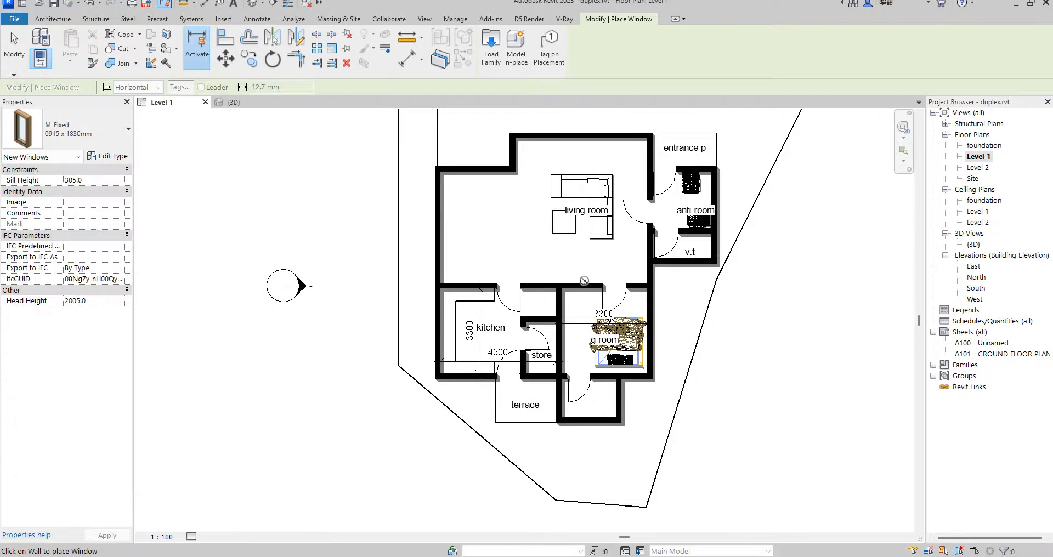
Step: Place two windows about 200 mm apart in the kitchen's outer left wall, alongside the counter
scroll(439, 329, up, 5)
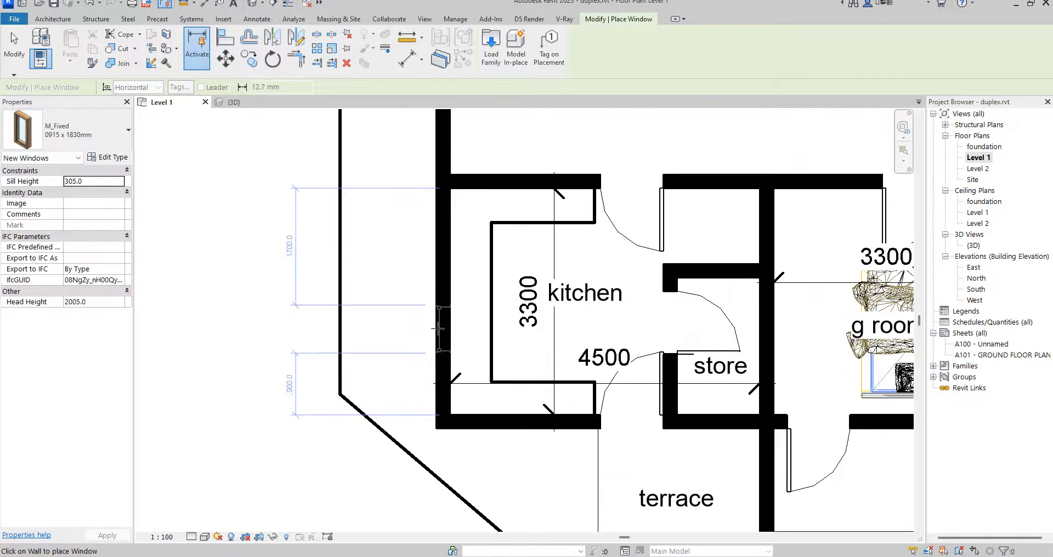
click(437, 323)
click(437, 264)
scroll(444, 342, down, 2)
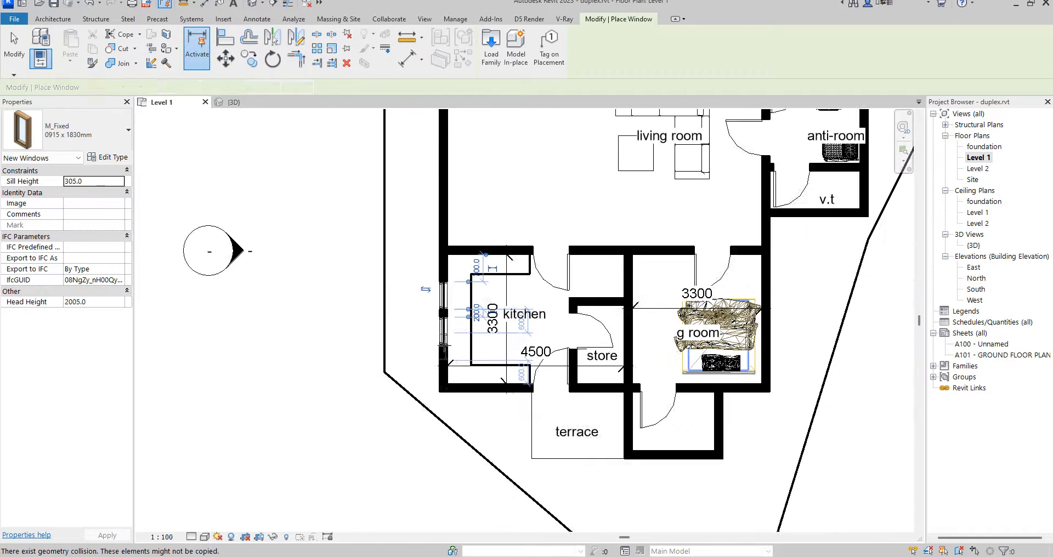
Step: Place a window in the store's lower wall facing the terrace, about 250 mm from each side wall
scroll(531, 386, up, 2)
scroll(605, 353, up, 2)
scroll(649, 391, down, 2)
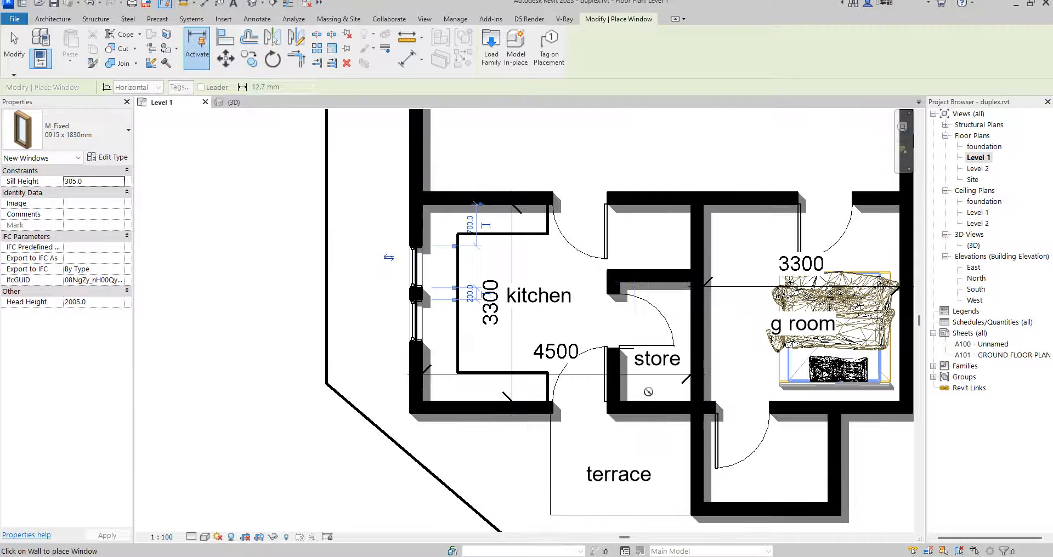
click(665, 409)
scroll(666, 395, down, 3)
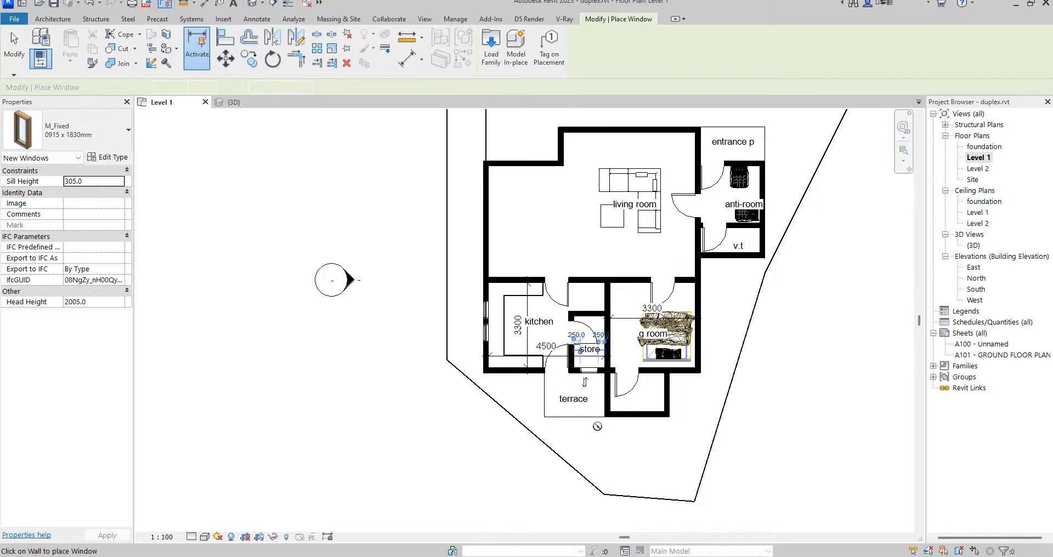
Step: Place two windows in the g room's right exterior wall and one in its lower wall beside the small room
scroll(675, 351, up, 5)
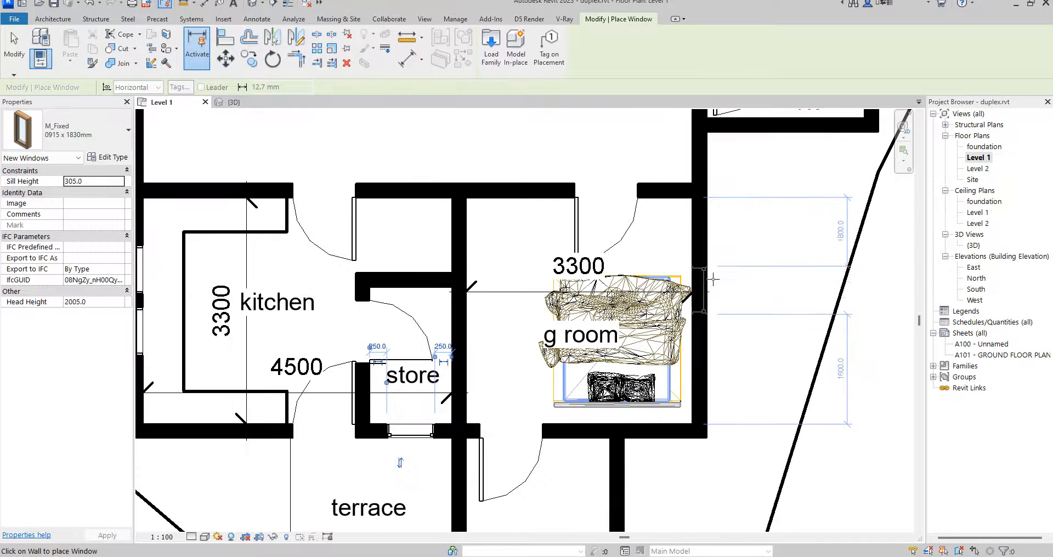
click(704, 292)
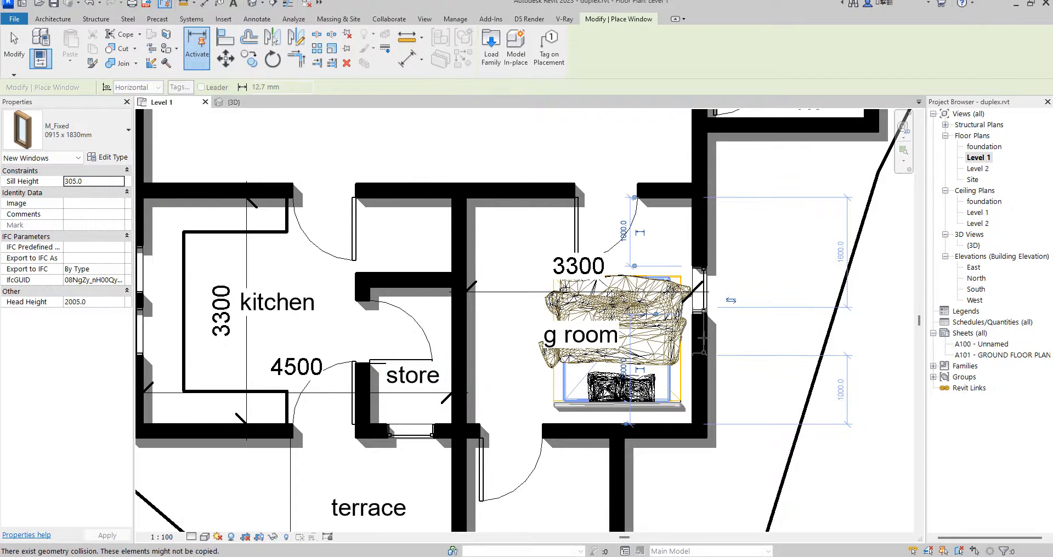
click(703, 349)
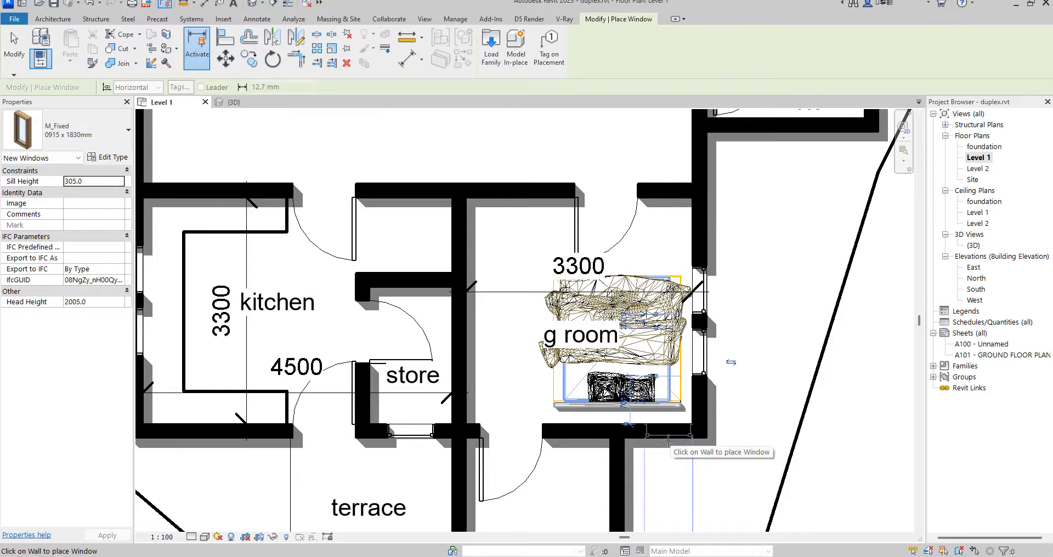
scroll(661, 446, down, 6)
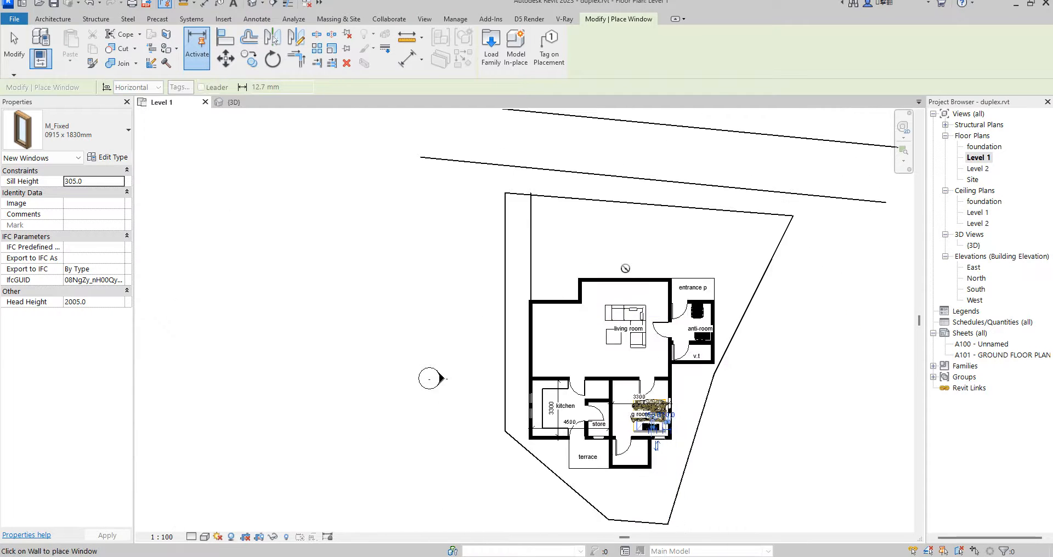
Step: Place a window in the living room wall facing entrance p, about 200 mm below the upper wall
scroll(599, 312, up, 4)
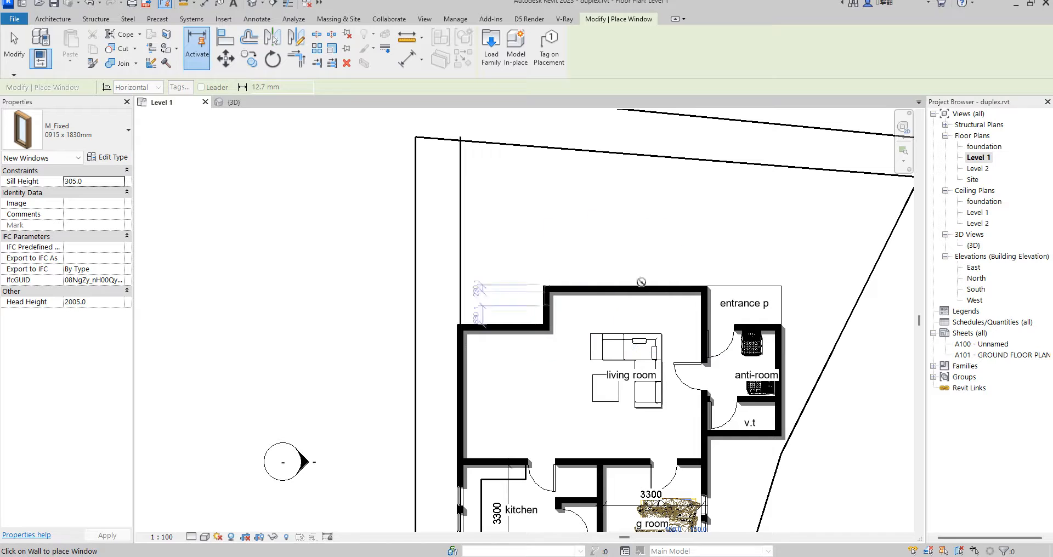
scroll(705, 302, up, 2)
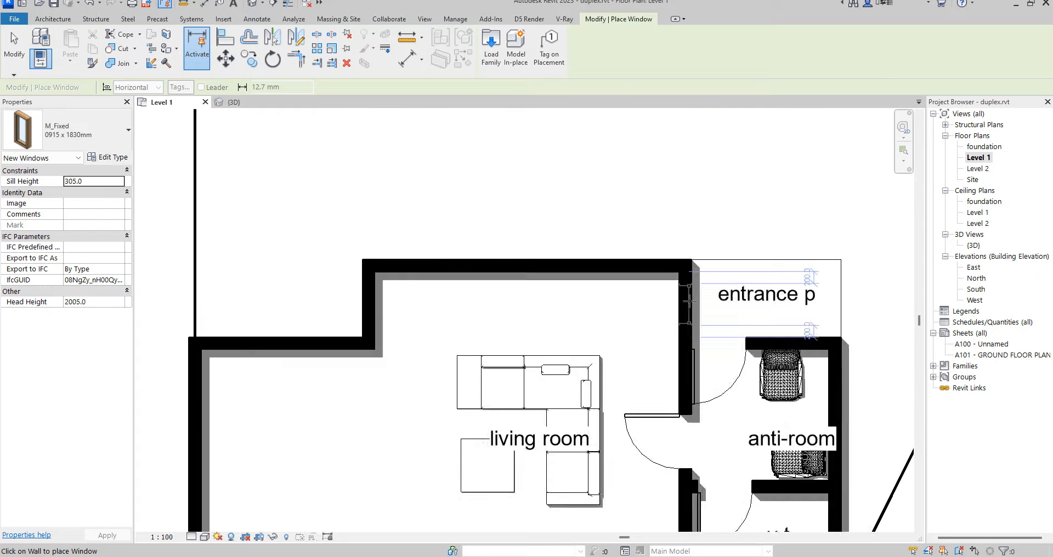
scroll(508, 276, down, 4)
scroll(708, 338, up, 3)
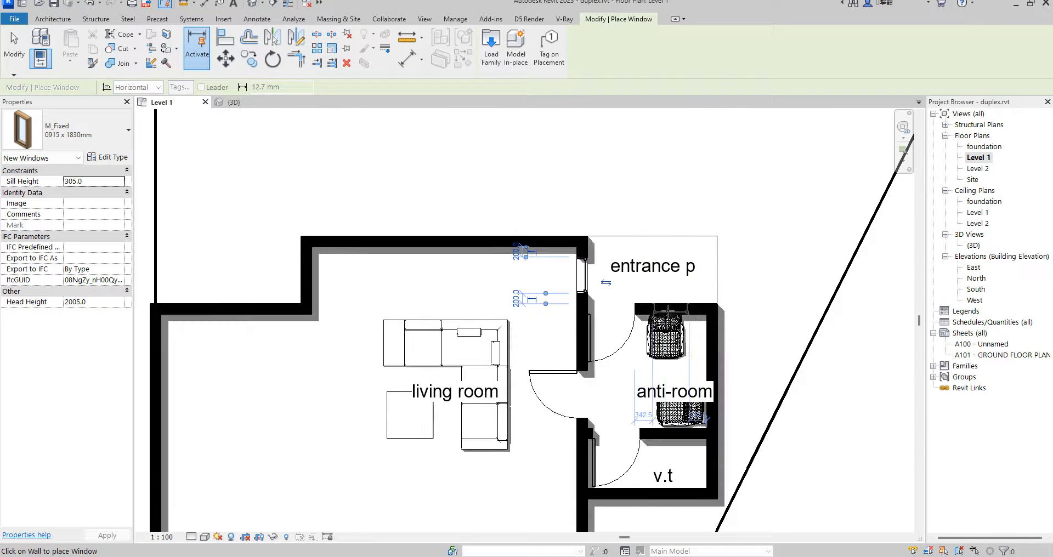
Step: Place a window midway along the anti-room's right wall and another in its upper wall, and end window placement
click(720, 376)
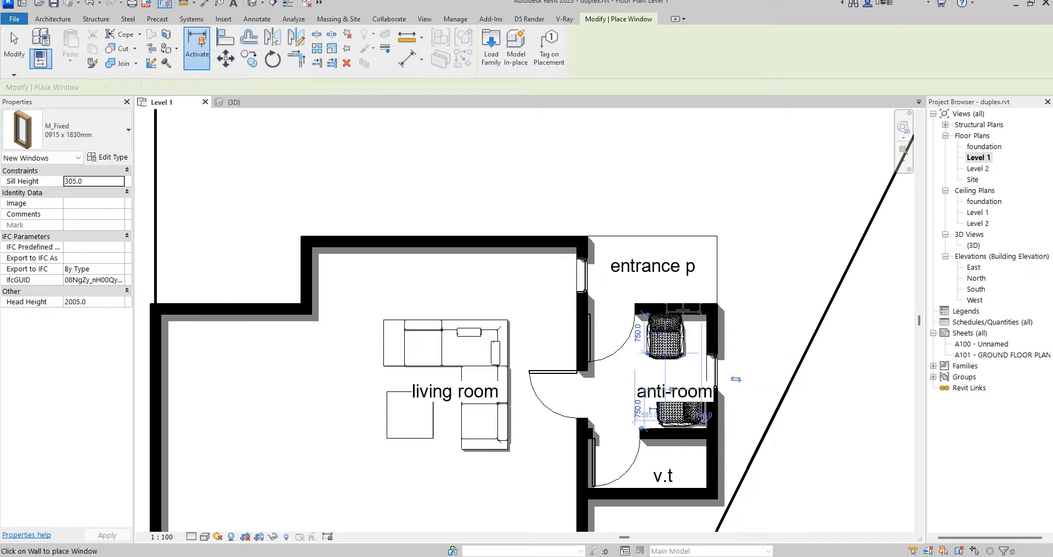
scroll(678, 267, down, 2)
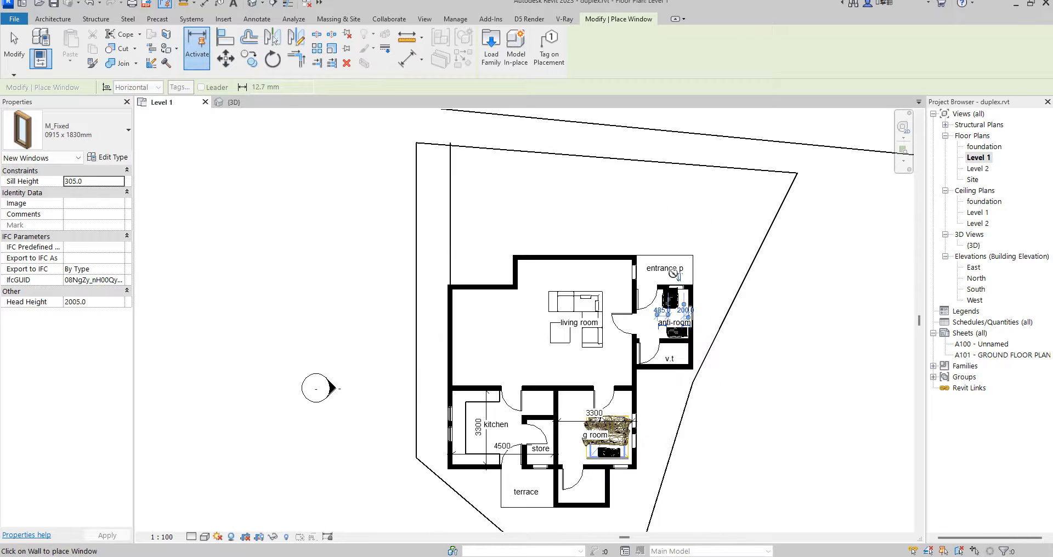
scroll(701, 398, up, 4)
scroll(646, 344, down, 2)
scroll(645, 344, down, 1)
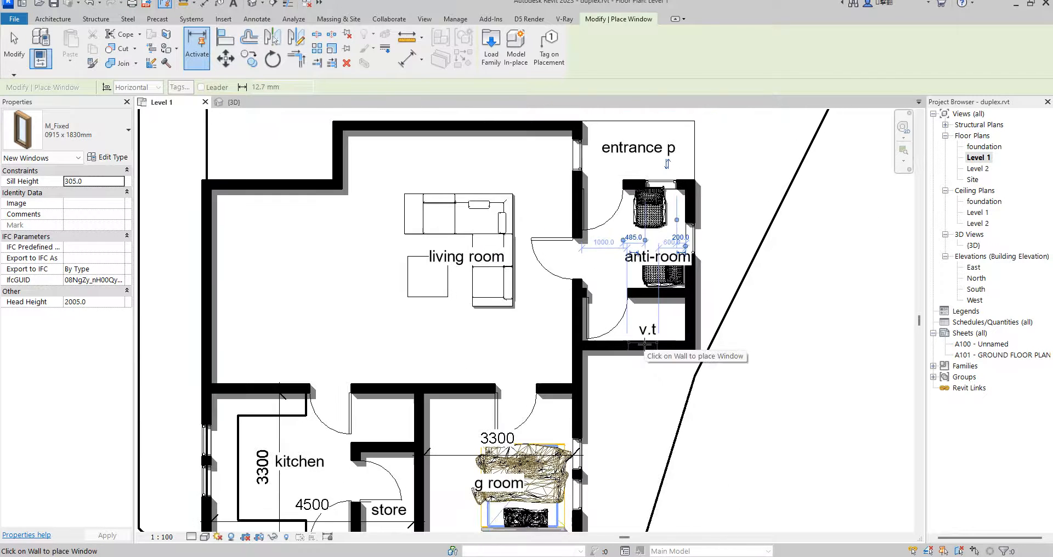
scroll(645, 344, up, 3)
right_click(446, 334)
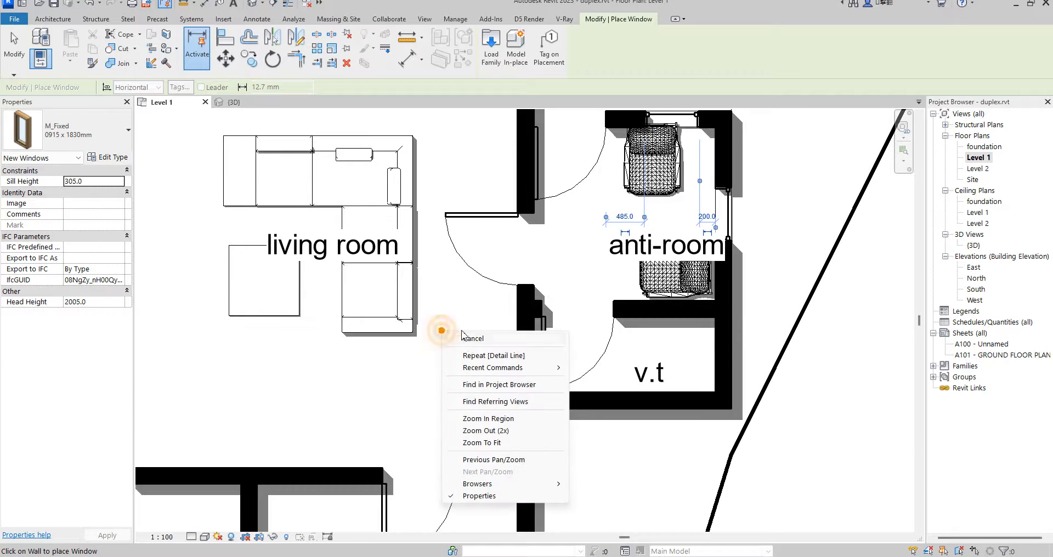
click(468, 339)
scroll(456, 329, down, 4)
right_click(460, 323)
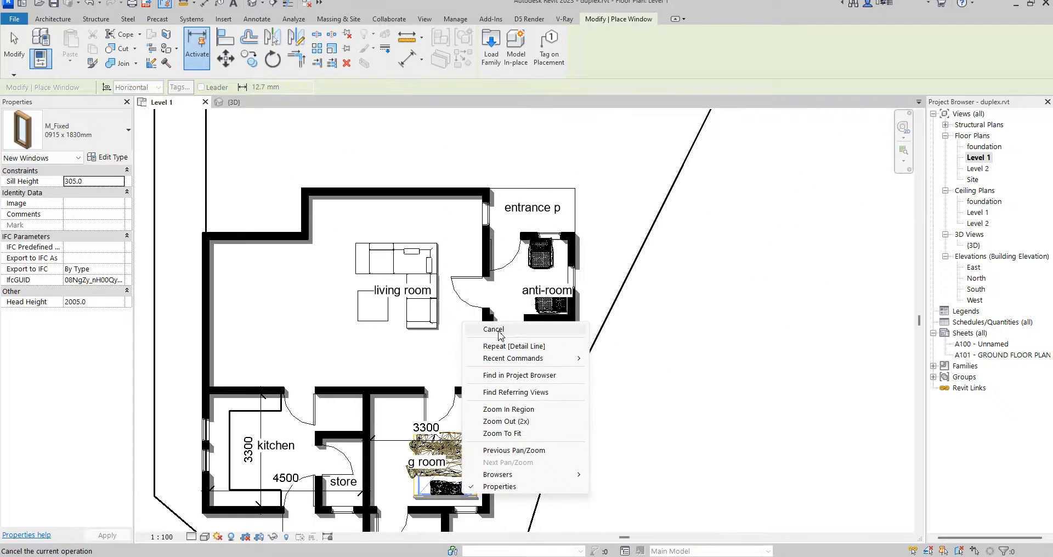
click(498, 332)
scroll(498, 333, down, 4)
click(640, 294)
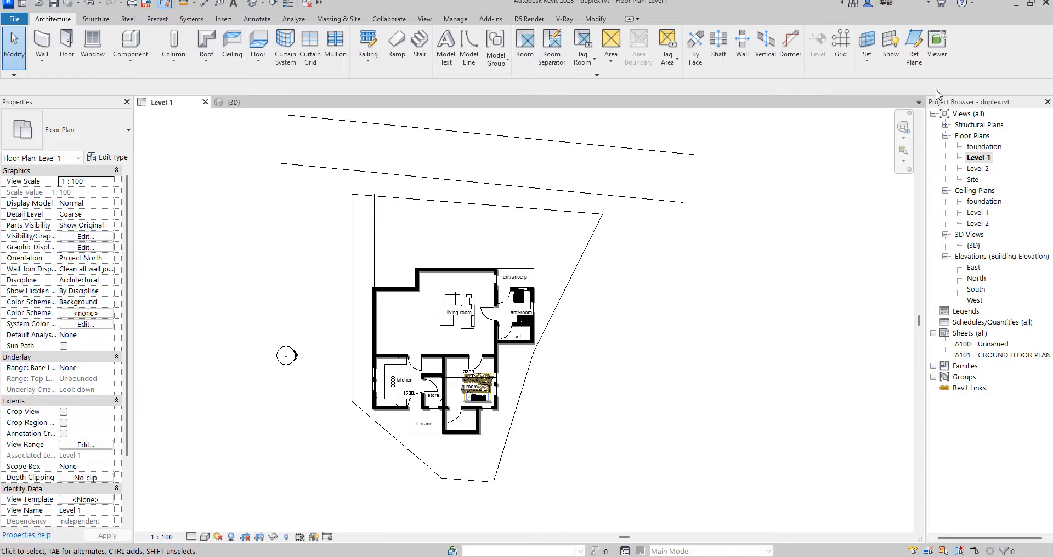
Step: Open the Level 2 floor plan and bring the underlaid building outline into view
click(980, 169)
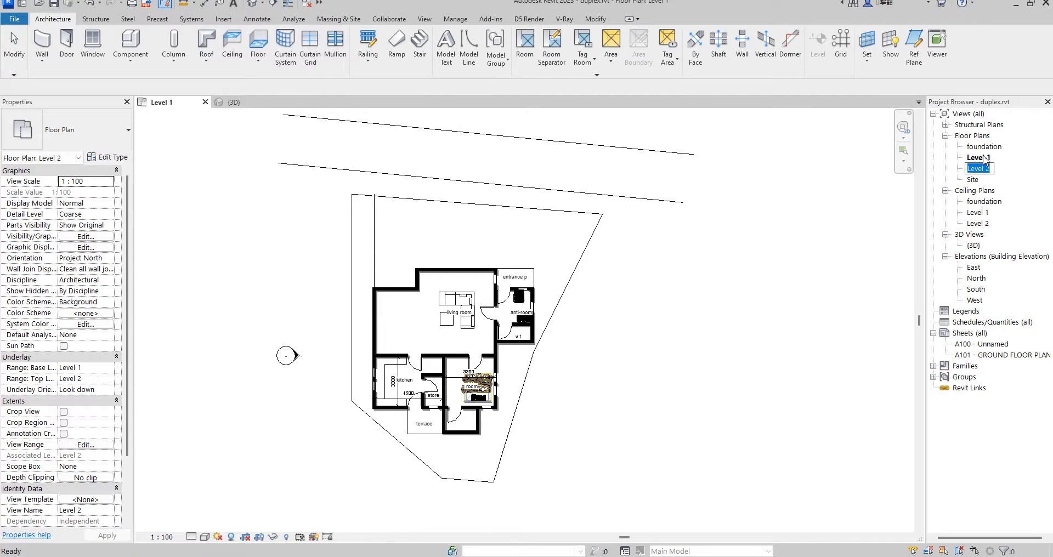
double_click(979, 169)
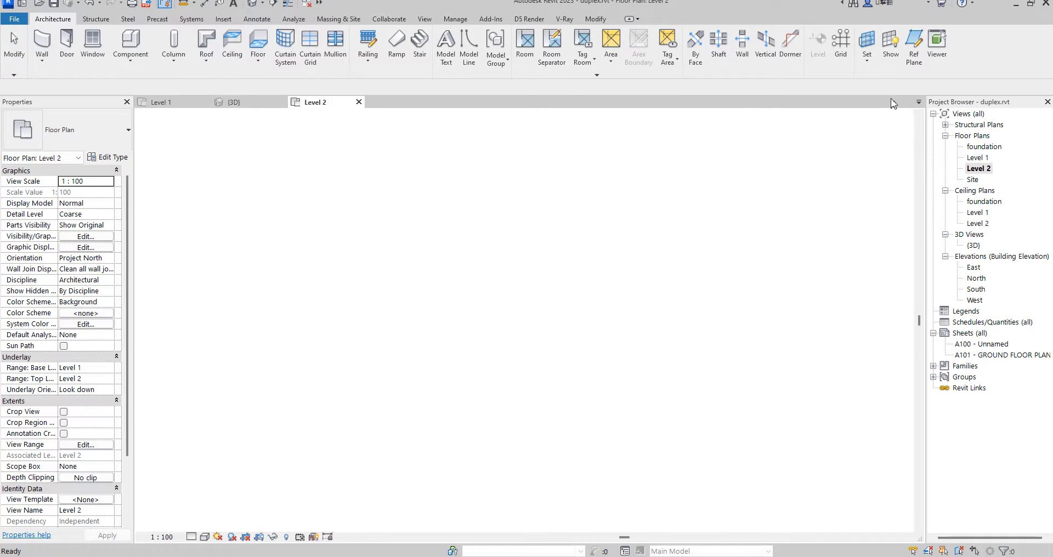
scroll(556, 282, down, 2)
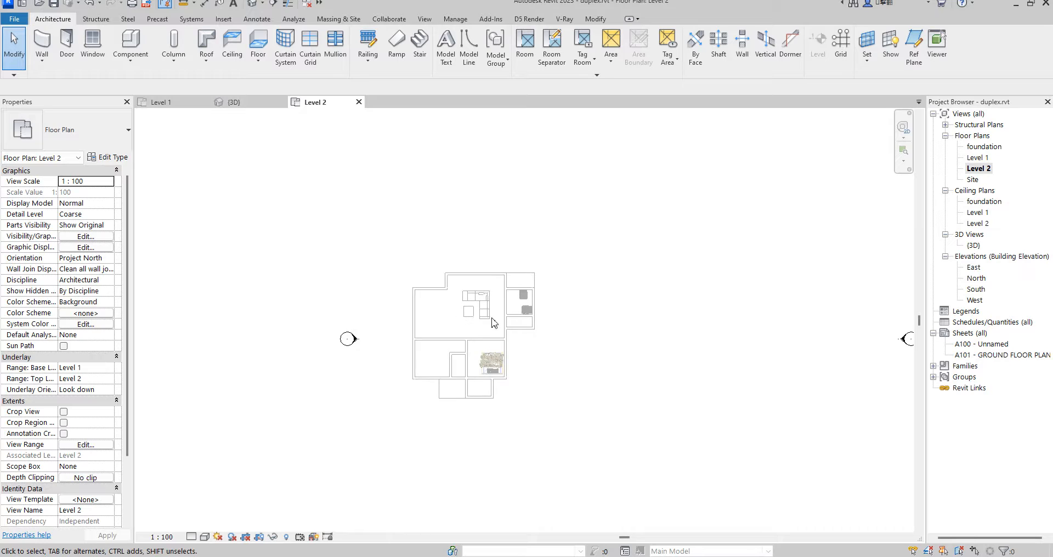
scroll(496, 321, up, 1)
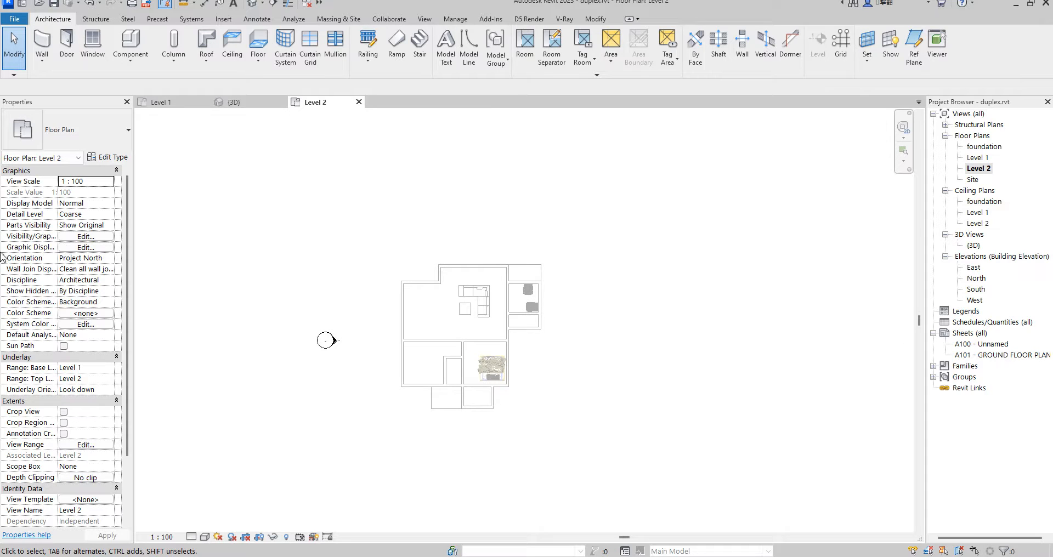
Step: Set the Level 2 view's underlay base level to None and restore it to Level 1
click(107, 372)
click(108, 369)
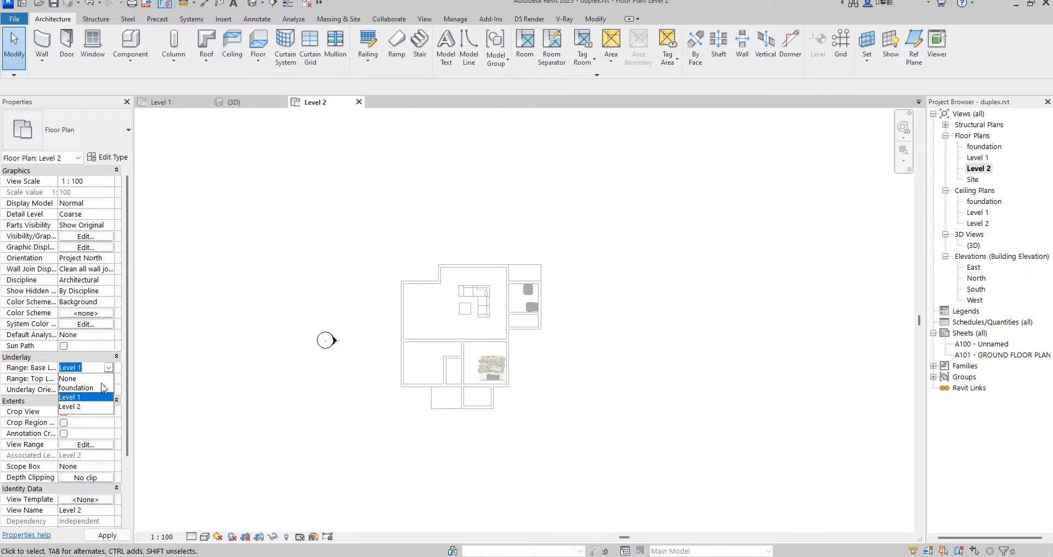
click(76, 380)
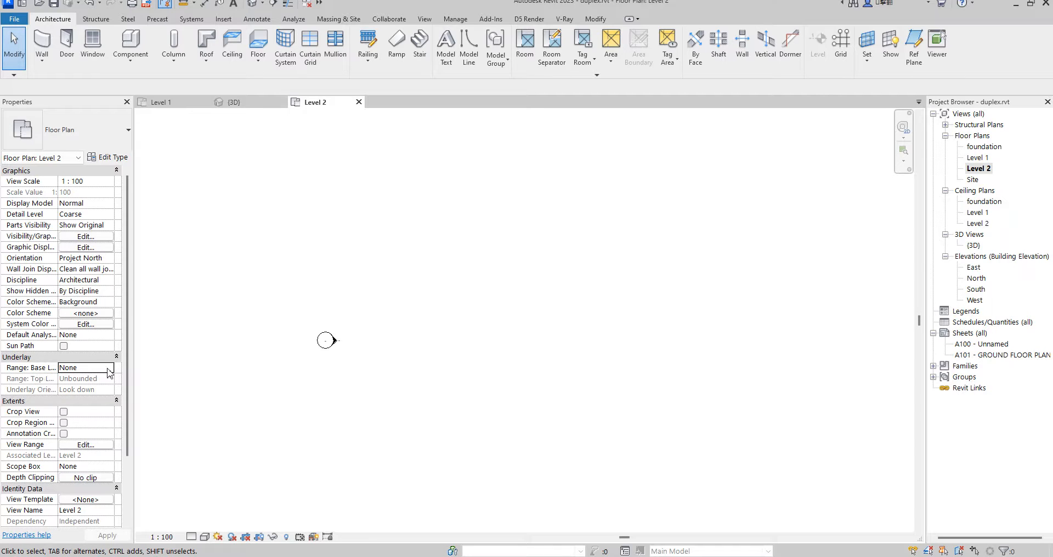
click(108, 371)
click(73, 398)
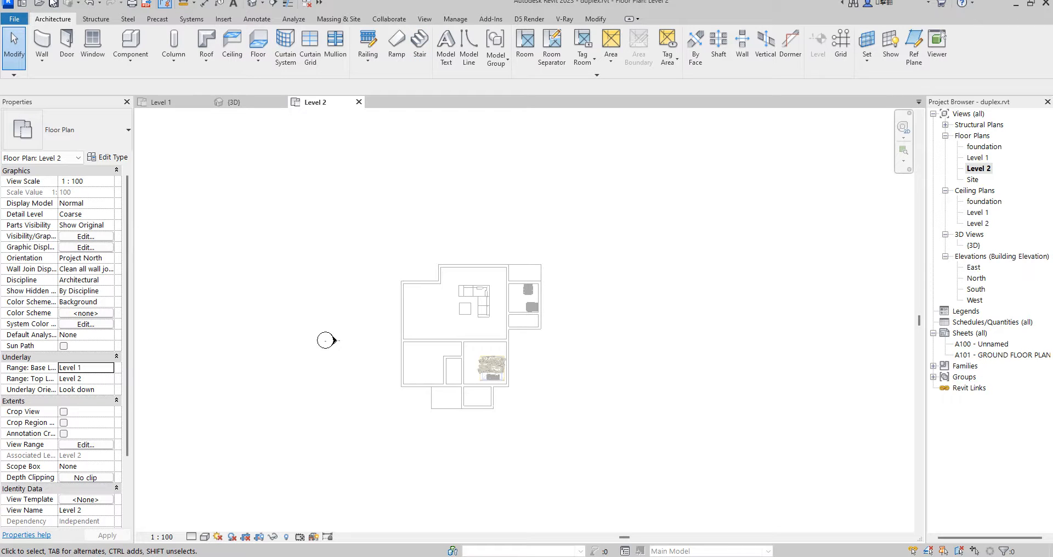
Step: Draw the main block's lower exterior wall as Generic - 200mm along the Level 1 underlay, from its lower-right to lower-left corner
click(42, 44)
scroll(411, 417, up, 3)
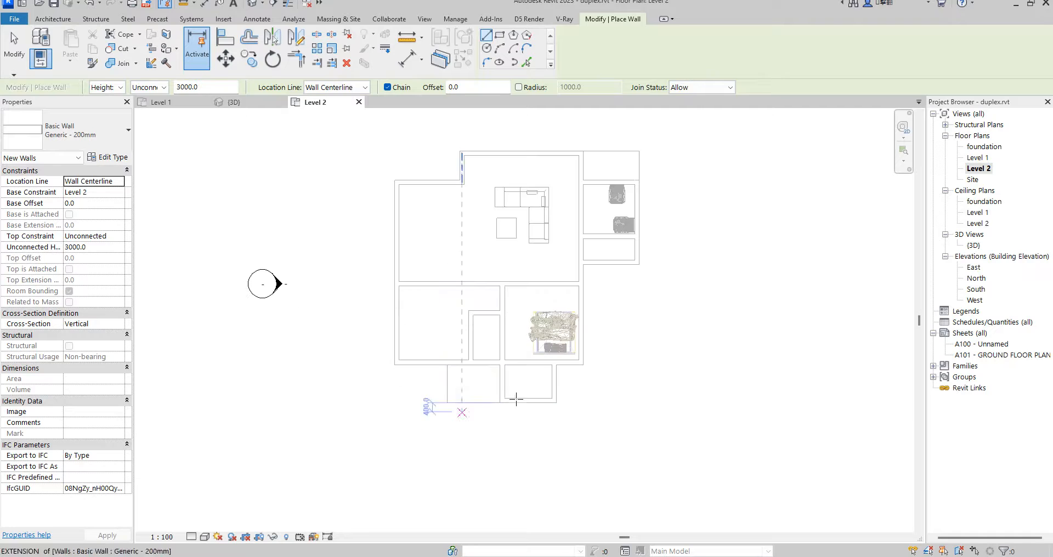
scroll(583, 363, up, 2)
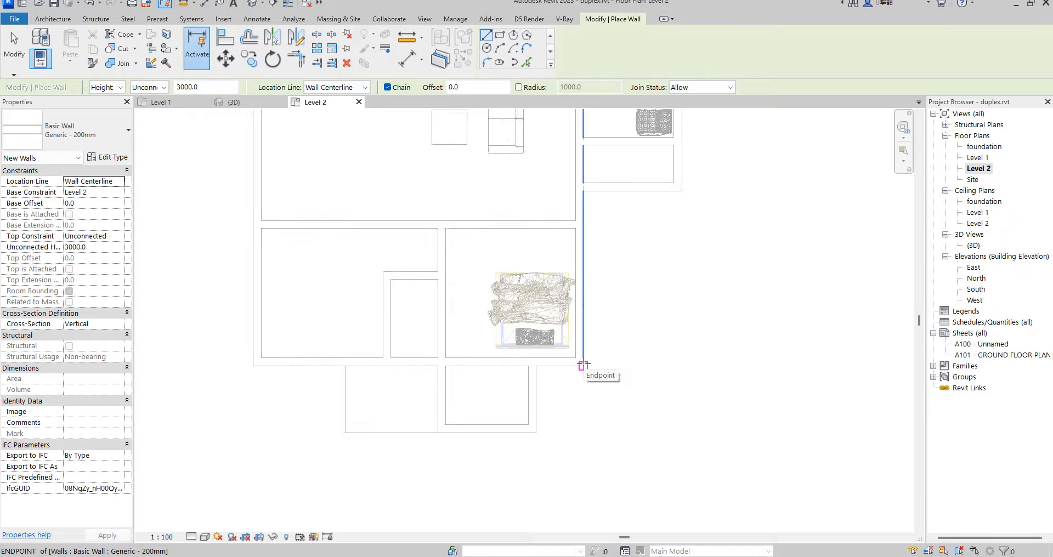
scroll(576, 367, down, 2)
scroll(590, 378, up, 4)
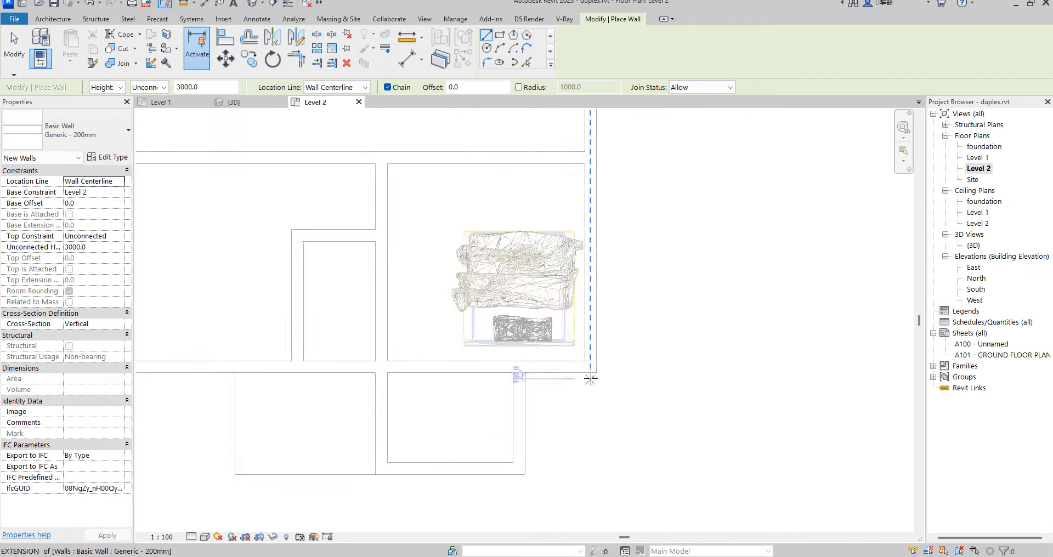
click(590, 365)
scroll(506, 383, down, 2)
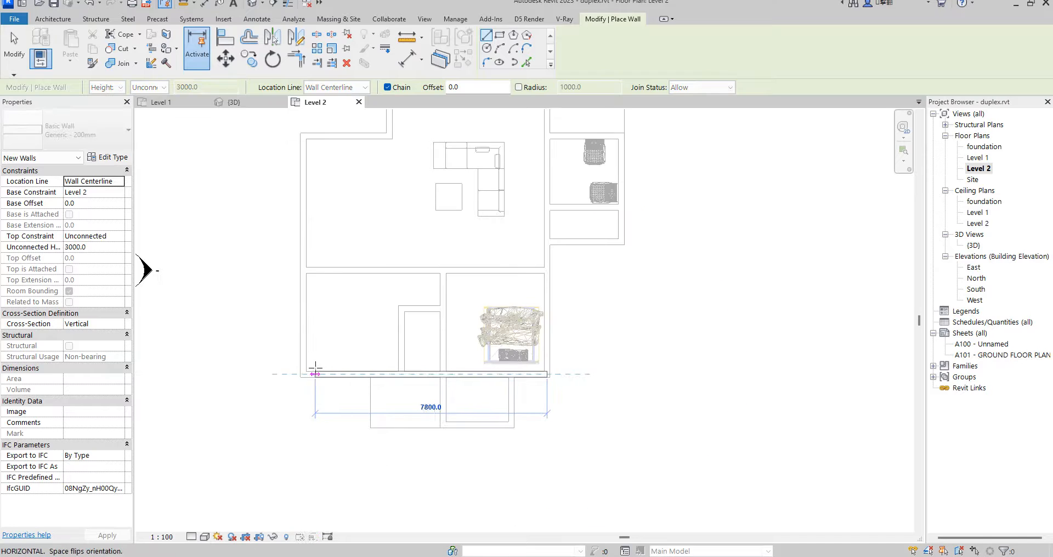
click(301, 376)
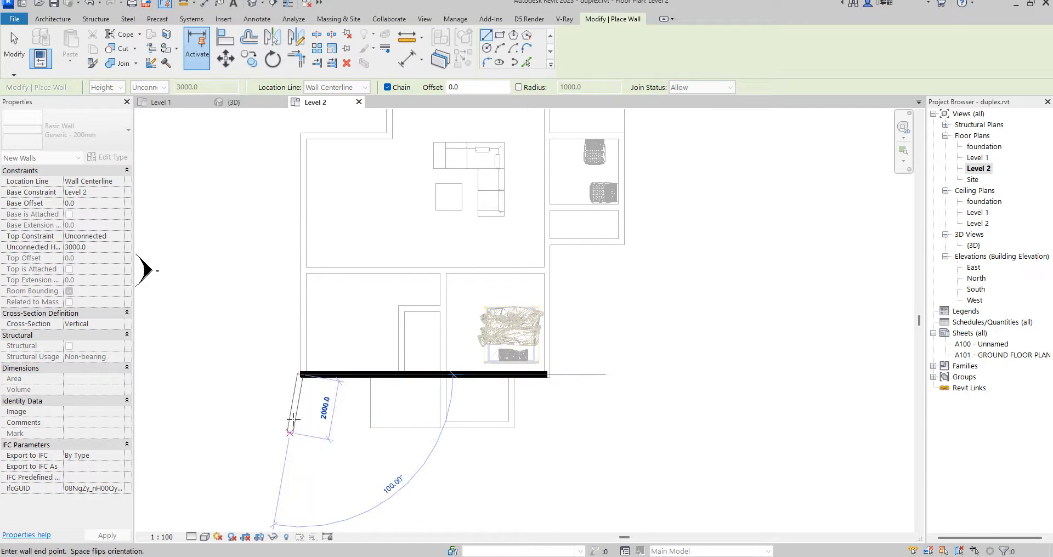
Step: Continue the wall chain up the building's left side and around the stepped upper-left corner of the underlay
scroll(301, 140, up, 2)
click(301, 135)
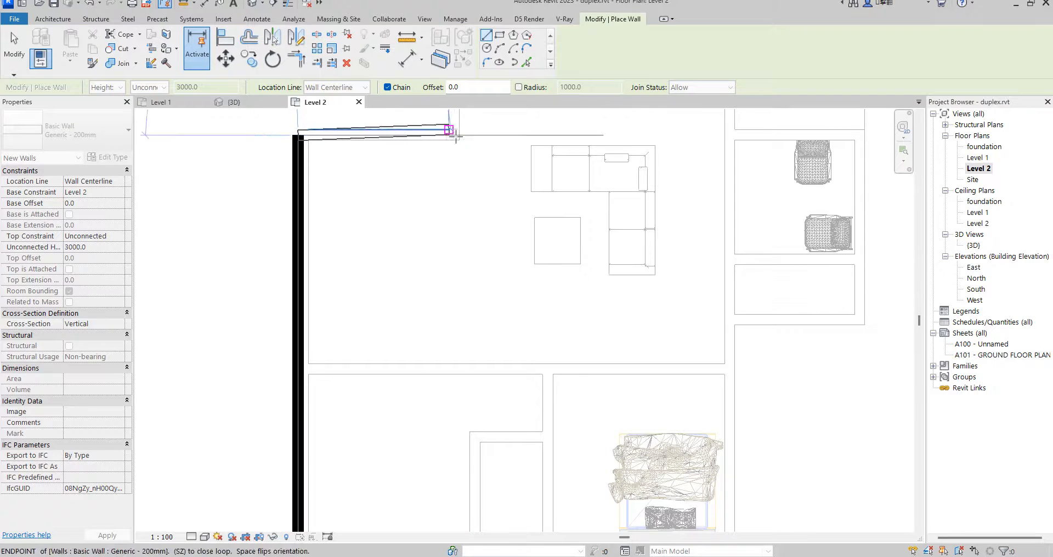
click(454, 135)
scroll(448, 279, down, 2)
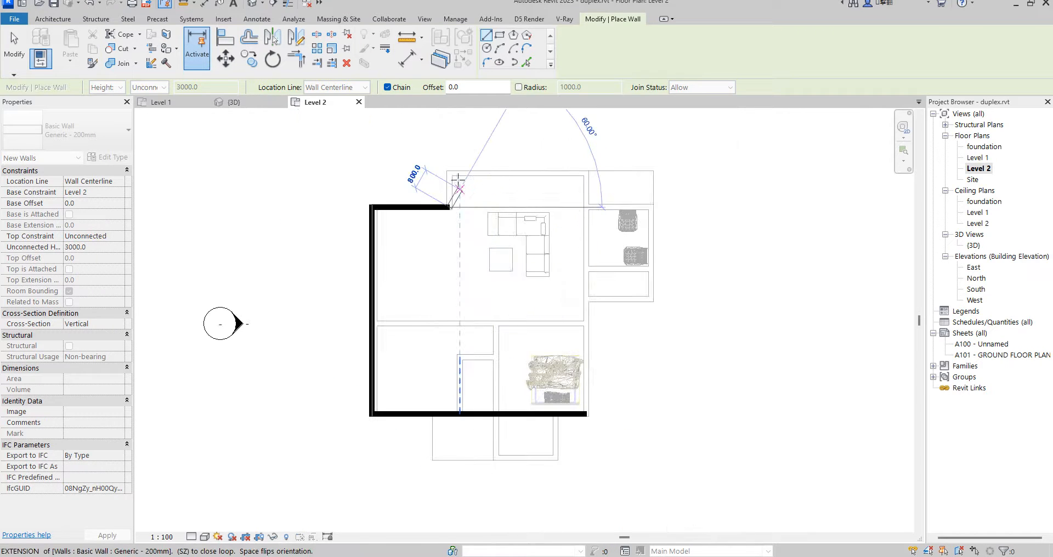
scroll(459, 183, up, 2)
click(442, 166)
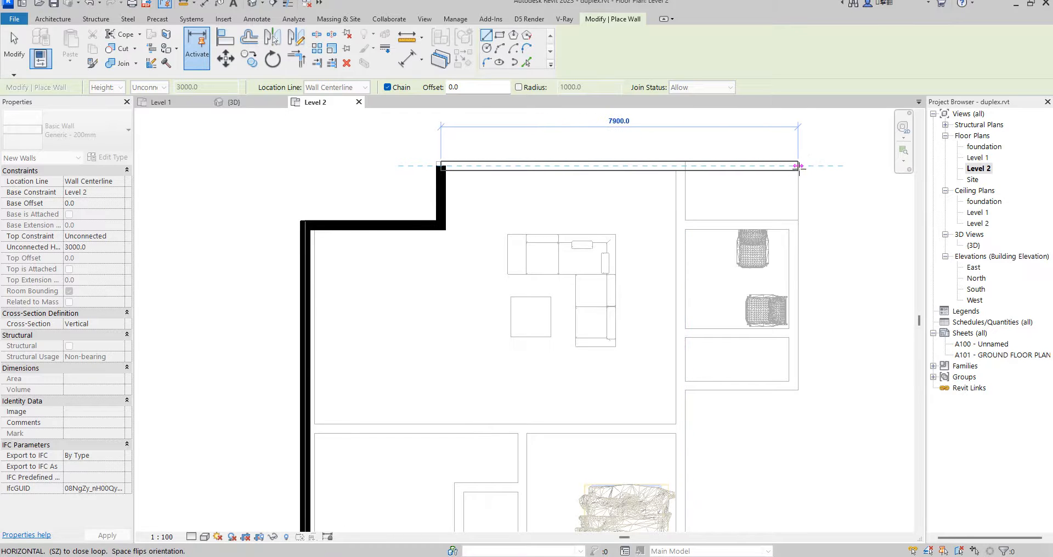
Step: Draw the main block's upper wall to its right corner and the right wall down to the lower wall, closing the outline
click(680, 166)
scroll(680, 241, down, 1)
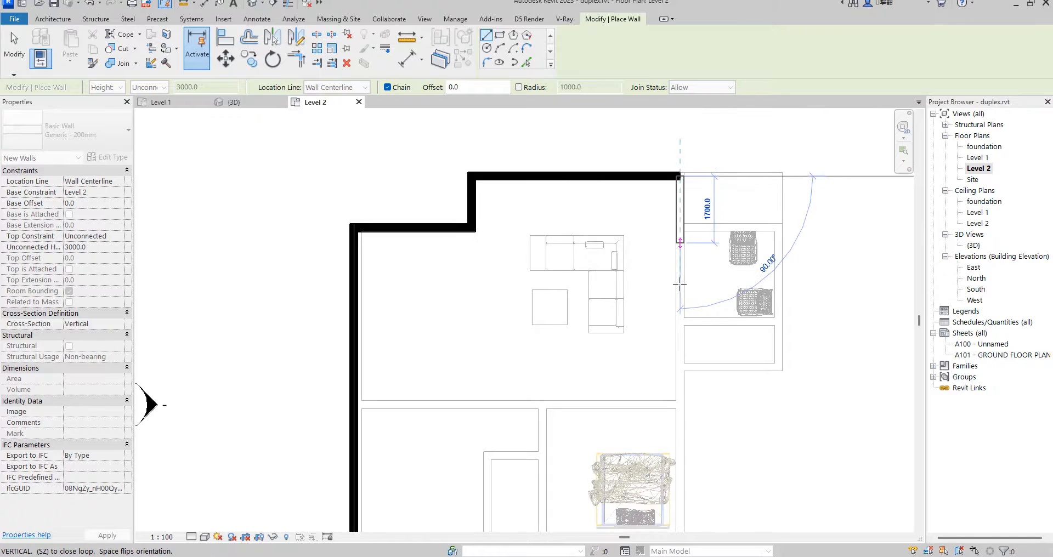
scroll(681, 386, down, 3)
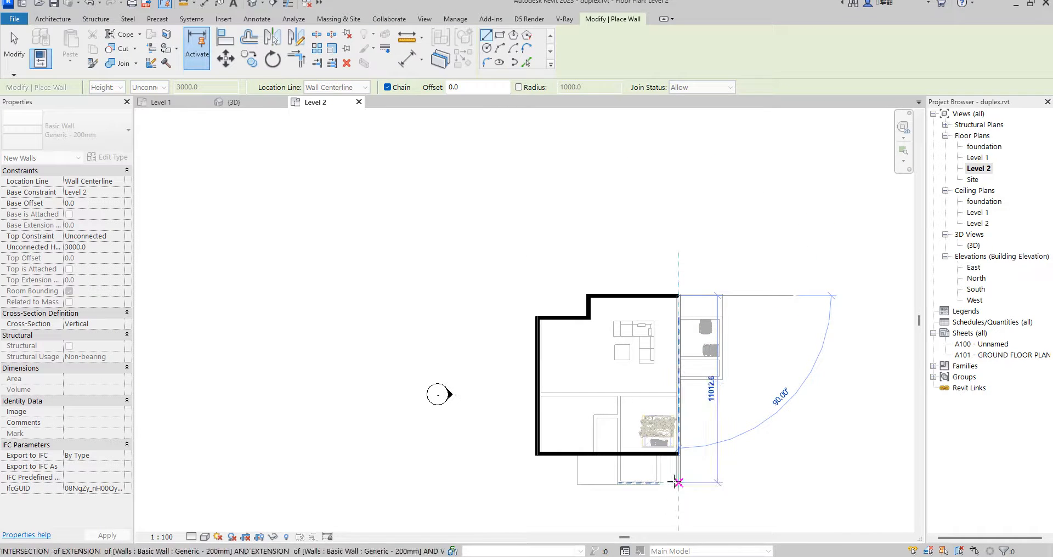
click(678, 453)
Step: Draw three walls around the underlaid projection below the lower exterior wall, 1700 mm deep, and end wall placement
scroll(678, 453, up, 5)
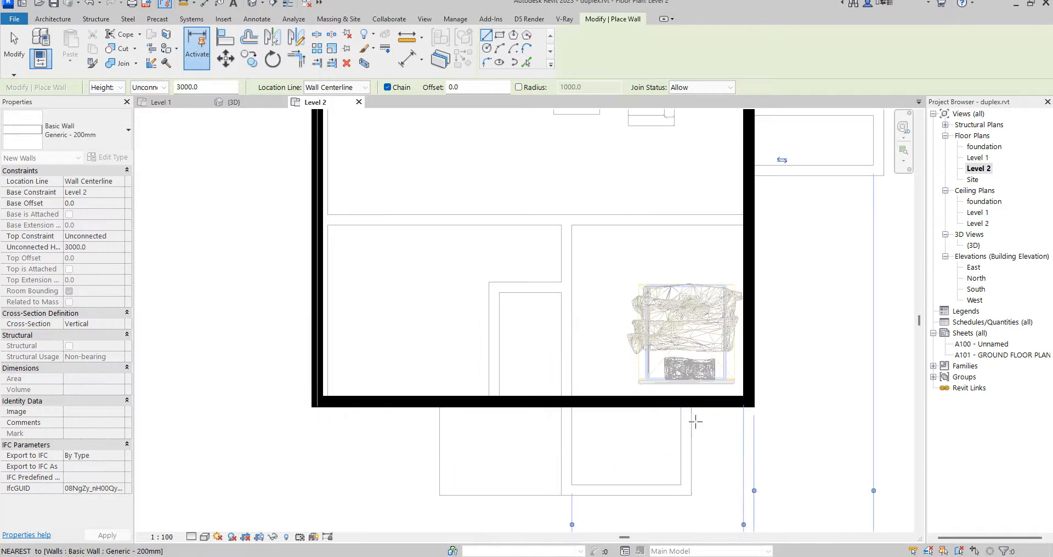
click(690, 393)
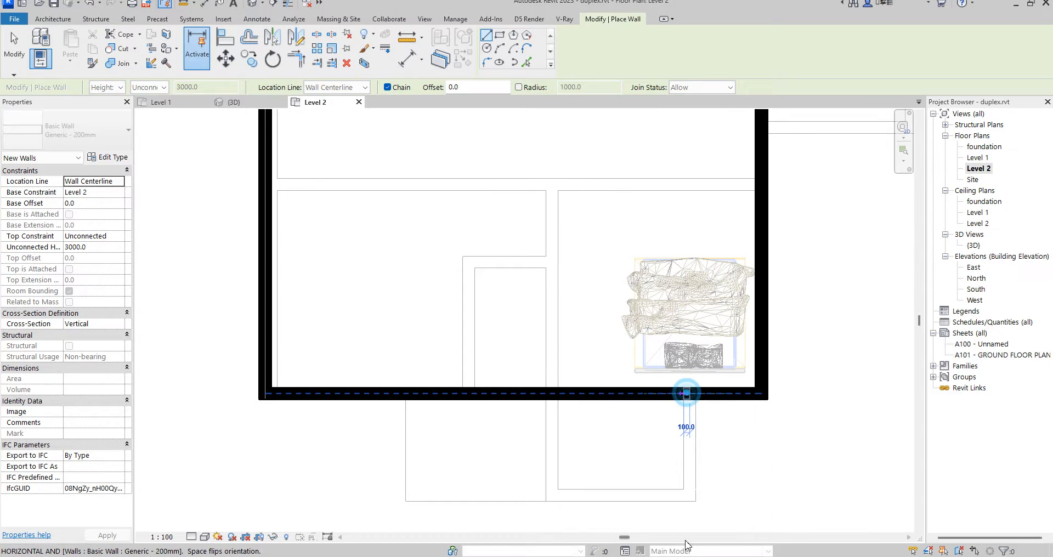
click(690, 495)
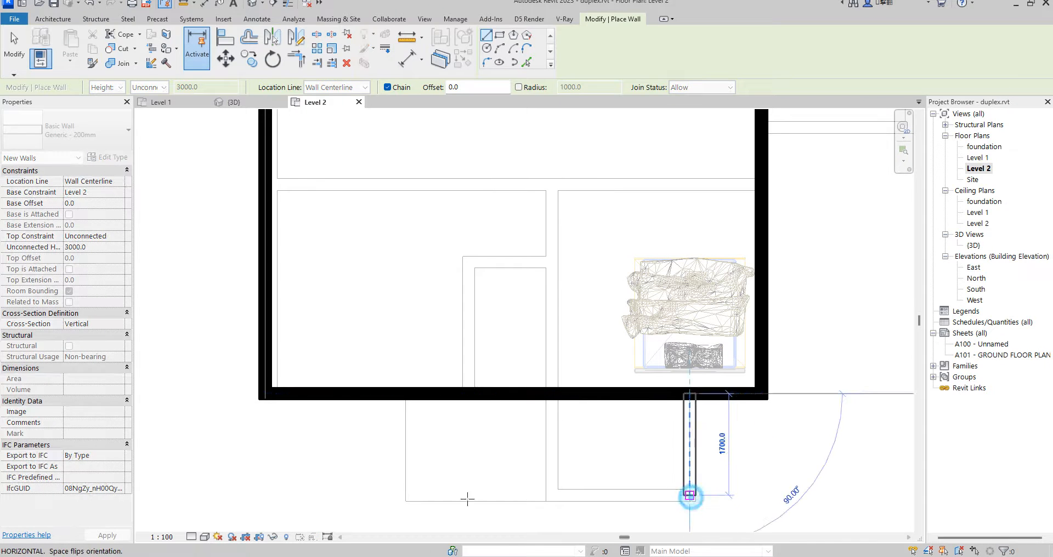
click(408, 496)
click(408, 400)
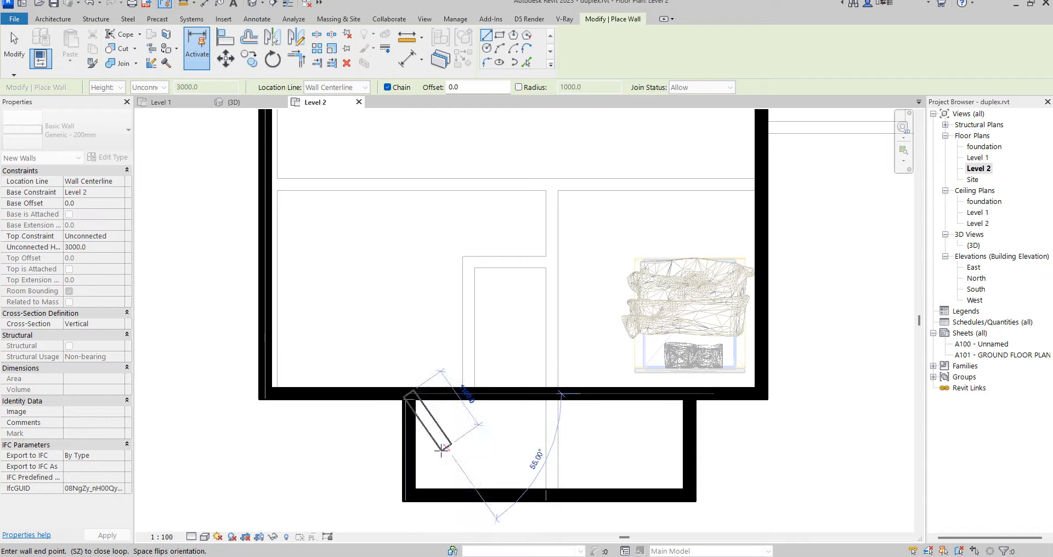
right_click(337, 442)
click(386, 263)
right_click(352, 243)
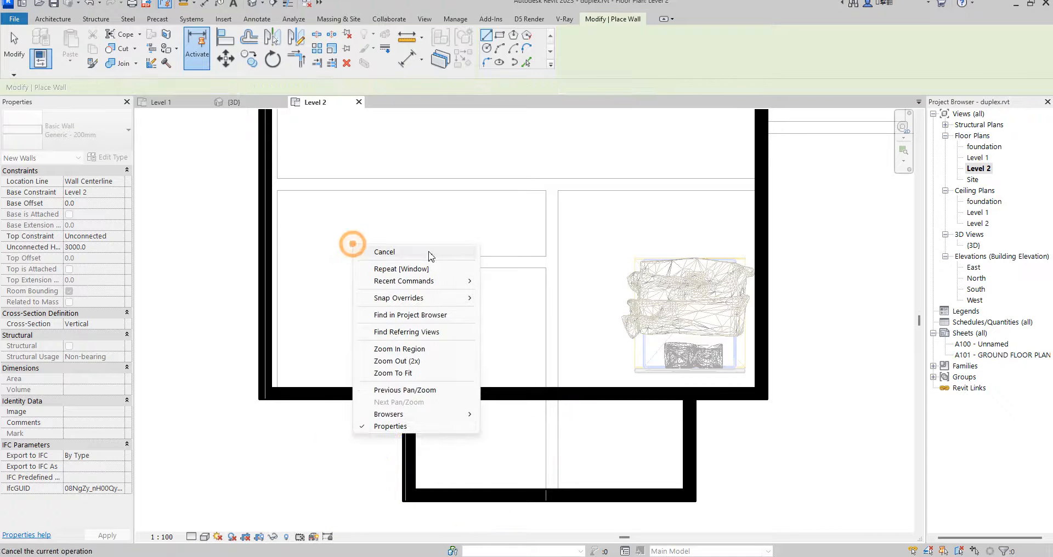
click(408, 253)
Step: Nudge the lower projection's left wall inward, align its outer face with the underlaid floor edge, and end the Align command
click(416, 439)
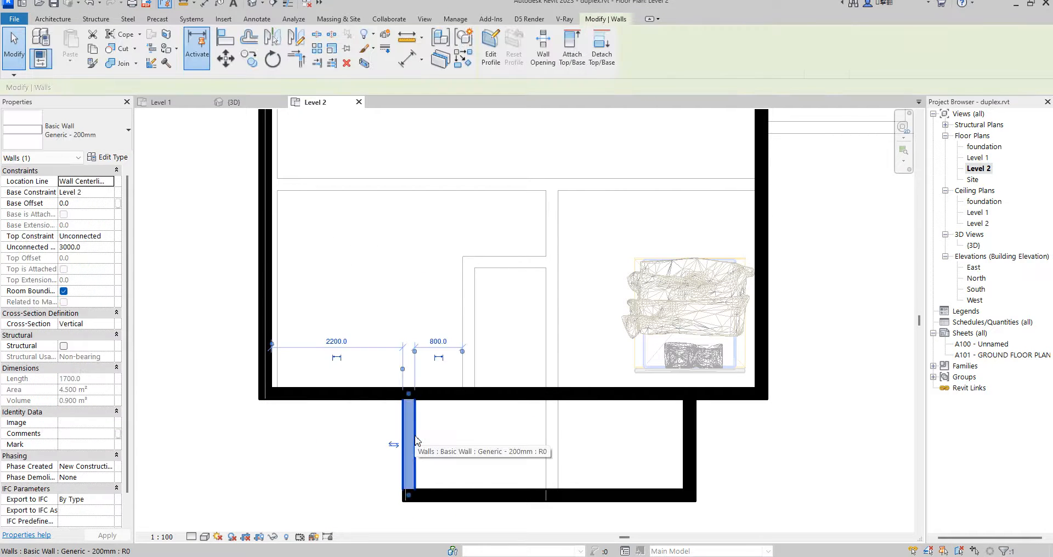
key(Right)
key(Right)
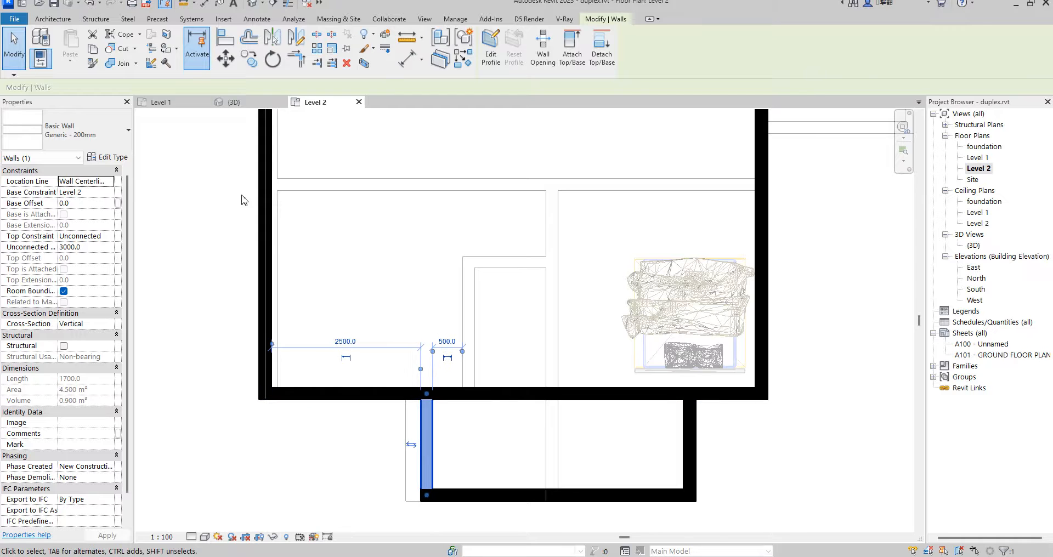
click(224, 37)
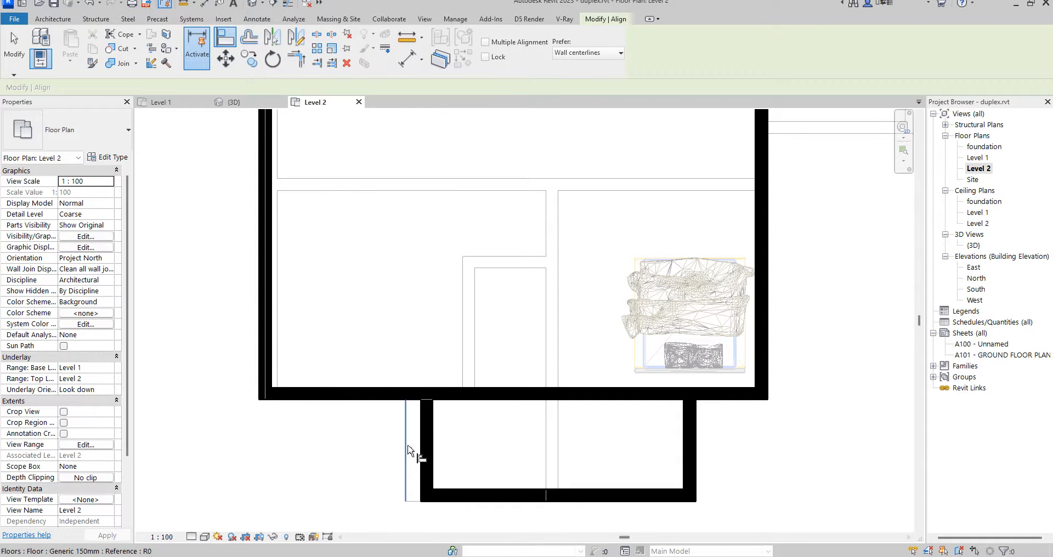
click(408, 451)
click(423, 463)
scroll(505, 433, down, 3)
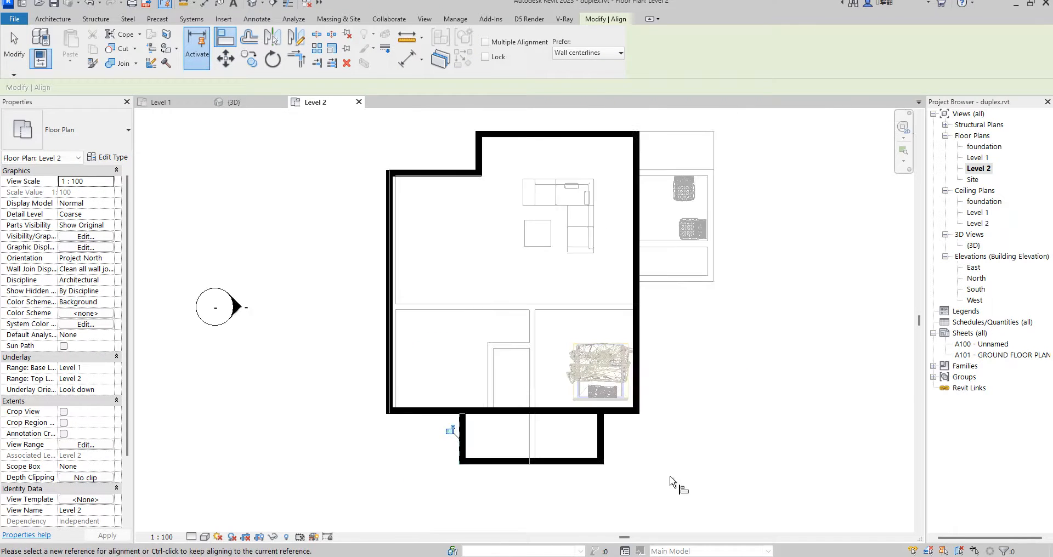
right_click(822, 518)
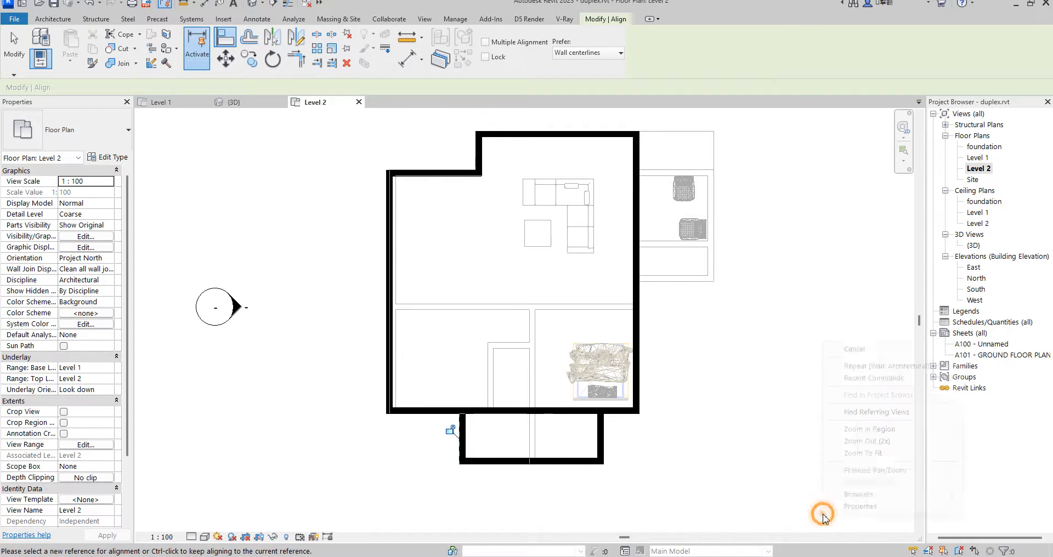
click(858, 347)
right_click(761, 375)
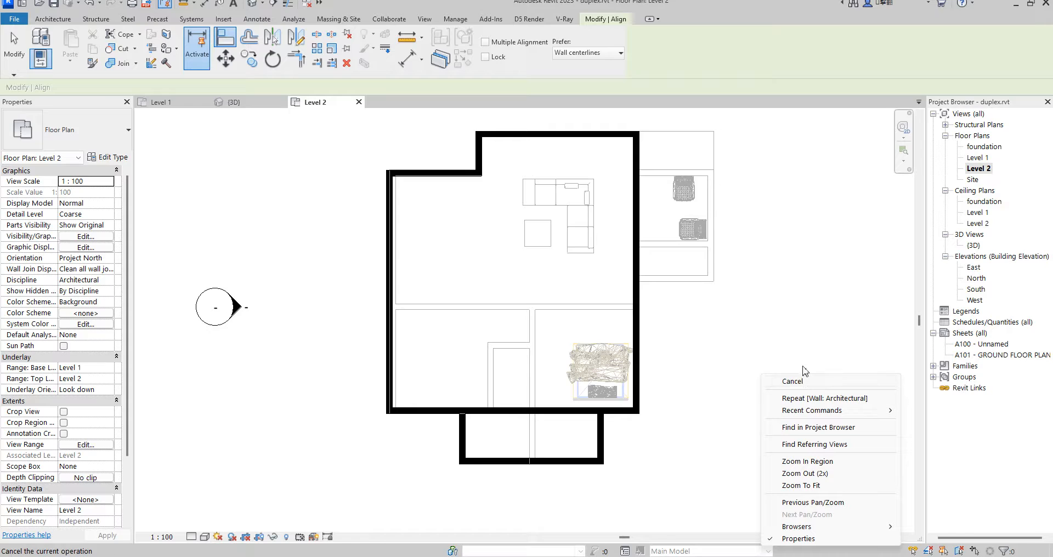
click(803, 381)
Step: Draw an 8300 mm horizontal dividing wall from the right exterior wall to the left one over the underlaid partition
click(637, 306)
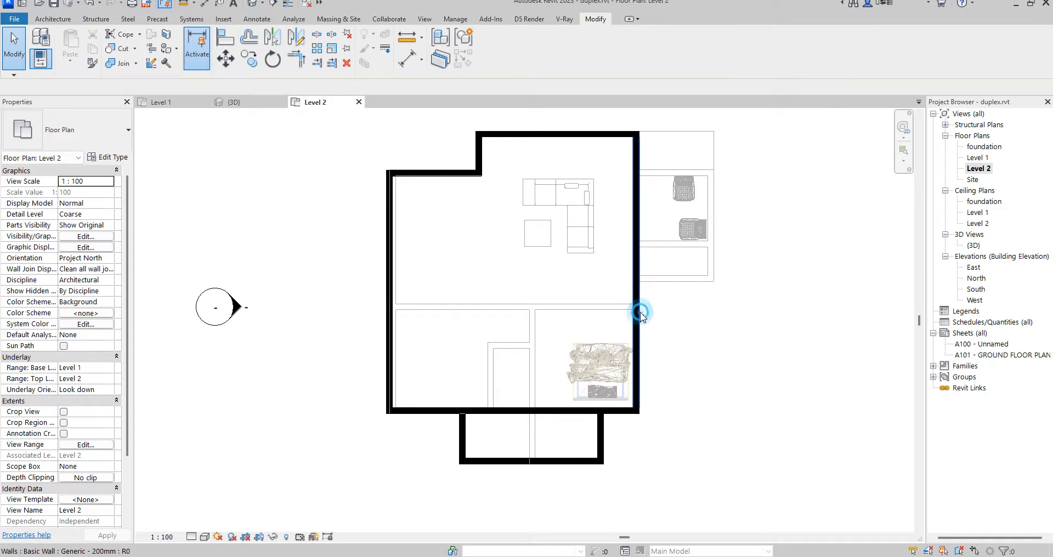
click(462, 58)
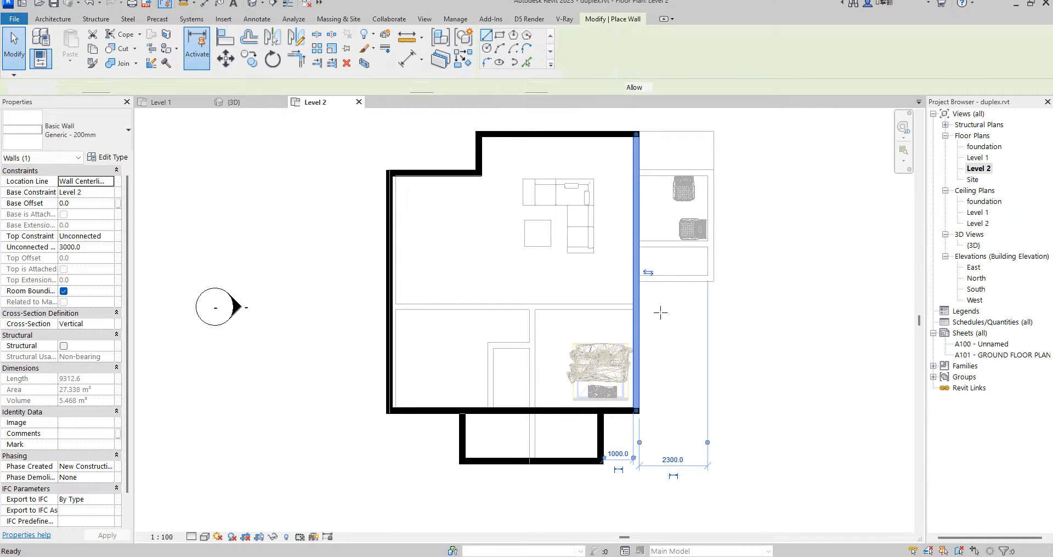
click(639, 307)
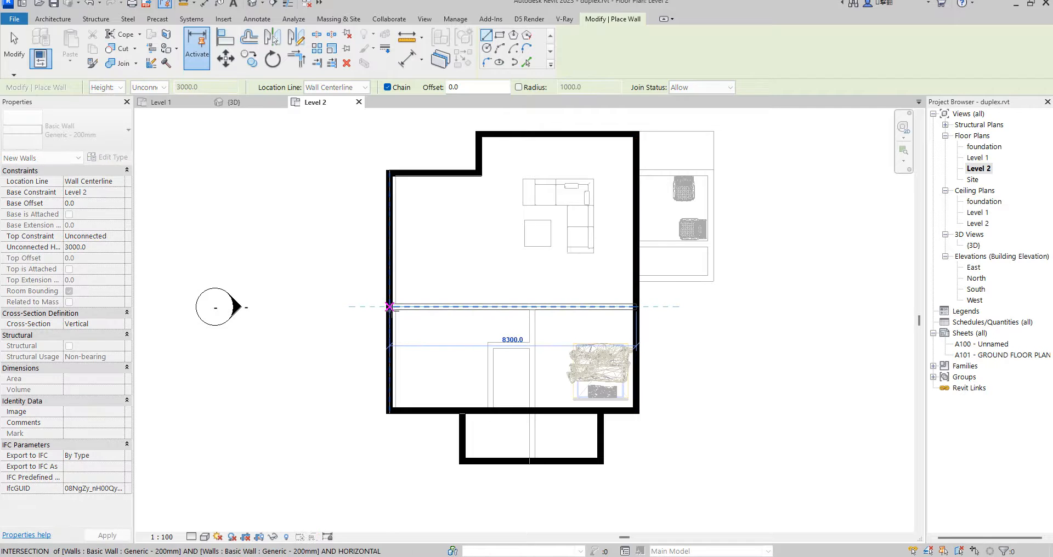
click(389, 307)
key(Escape)
Step: Align the main block's left exterior wall with the inner face of the underlaid Level 1 wall and end the Align command
click(225, 39)
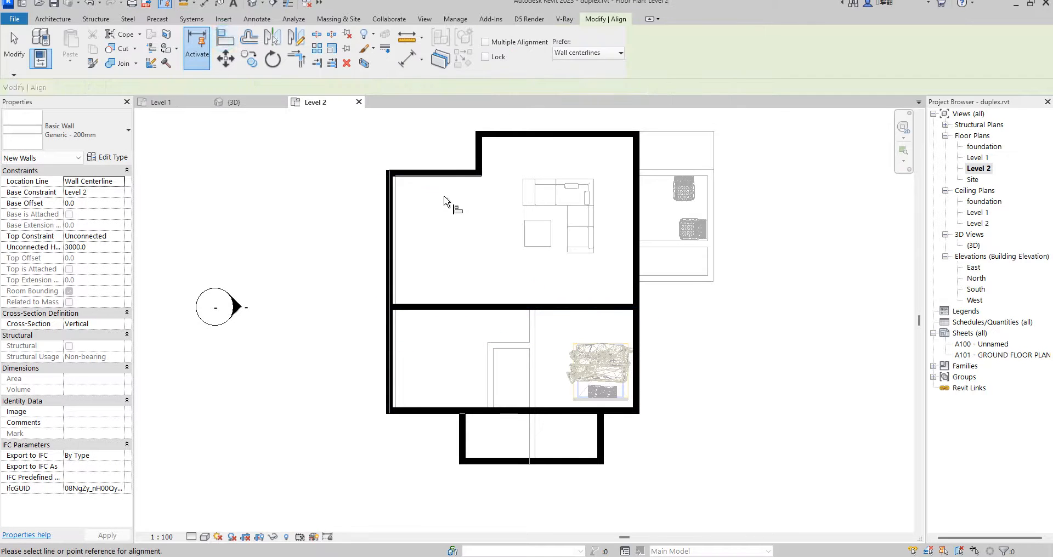
scroll(396, 241, up, 3)
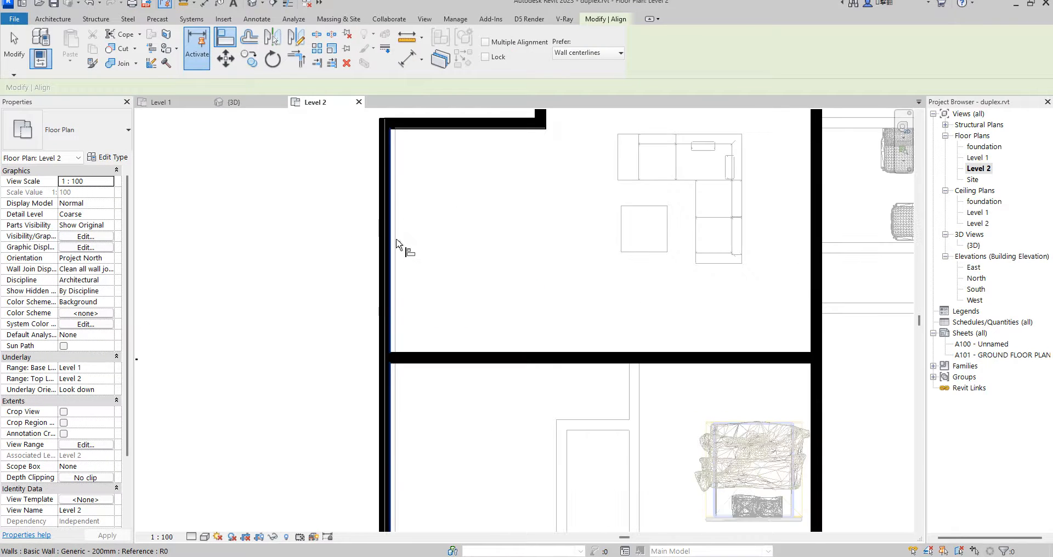
click(397, 235)
scroll(427, 271, down, 2)
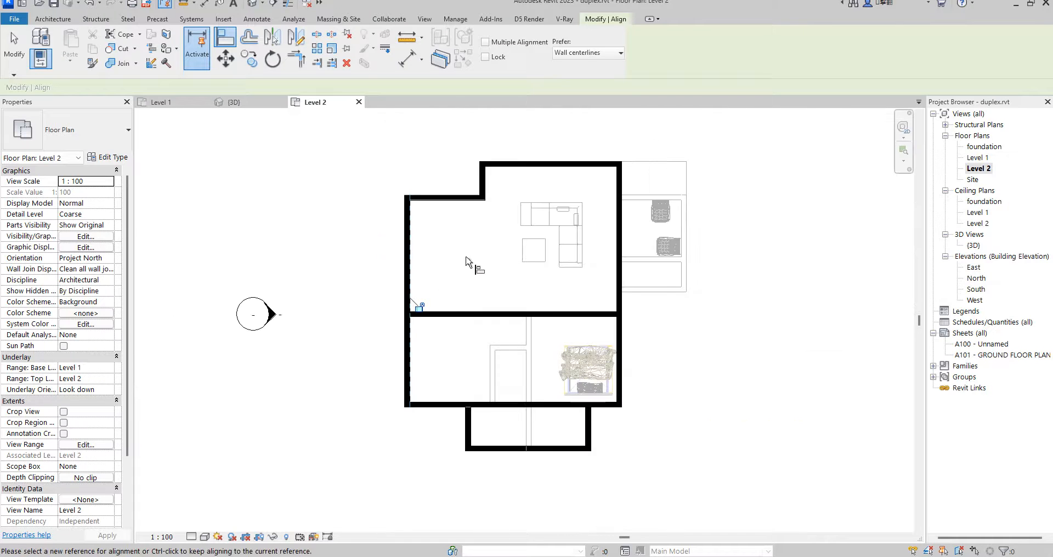
right_click(475, 250)
click(515, 264)
right_click(494, 262)
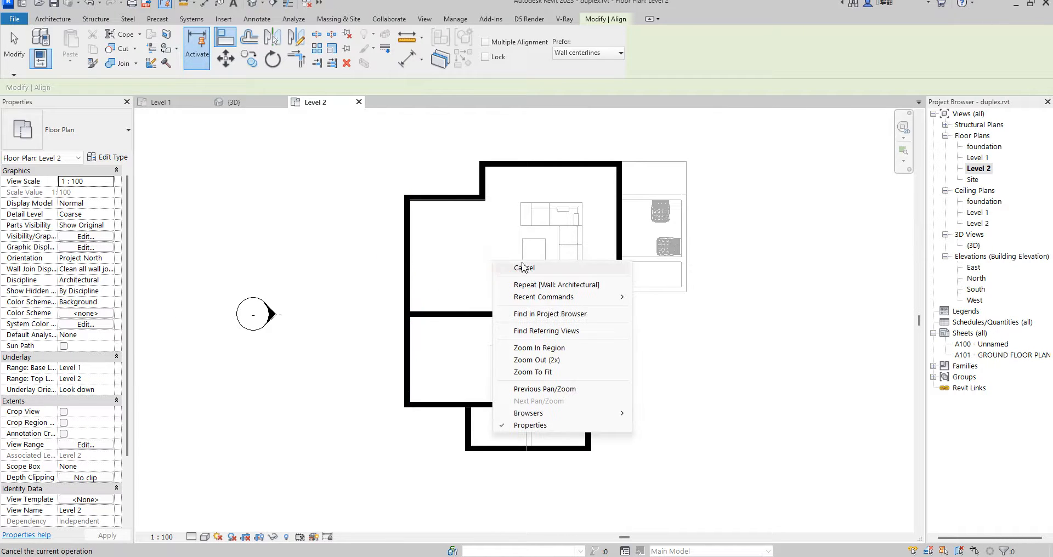
click(517, 268)
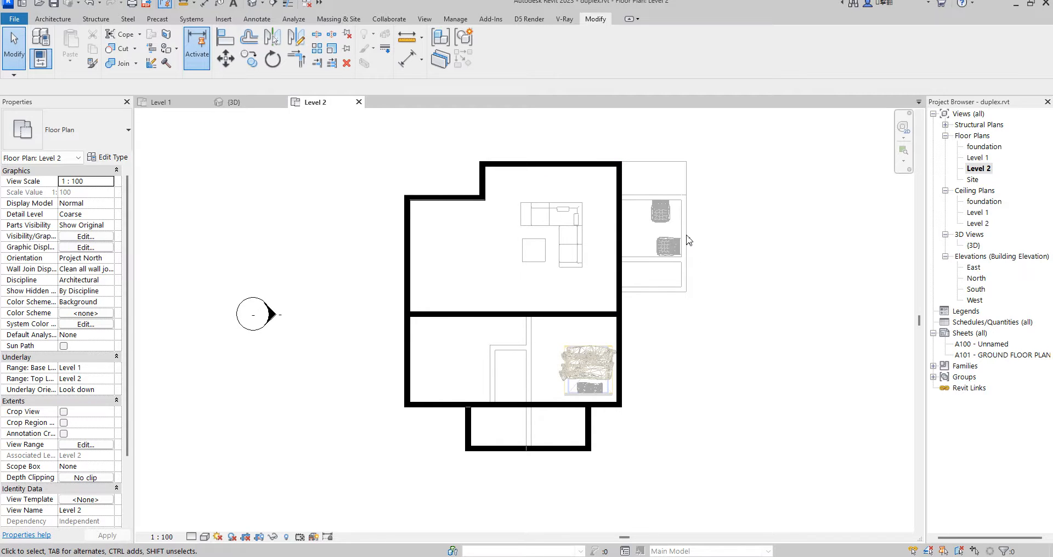
Step: Extend the dividing wall rightward to 10700 mm and draw a wall up from its end along the underlaid side rooms to the upper chair
click(606, 315)
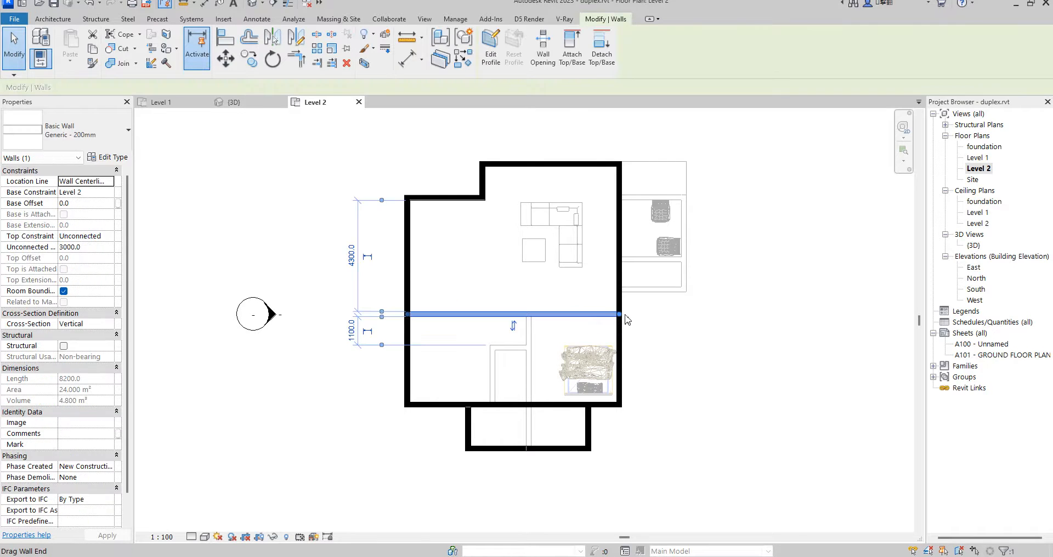
drag(628, 320, 690, 324)
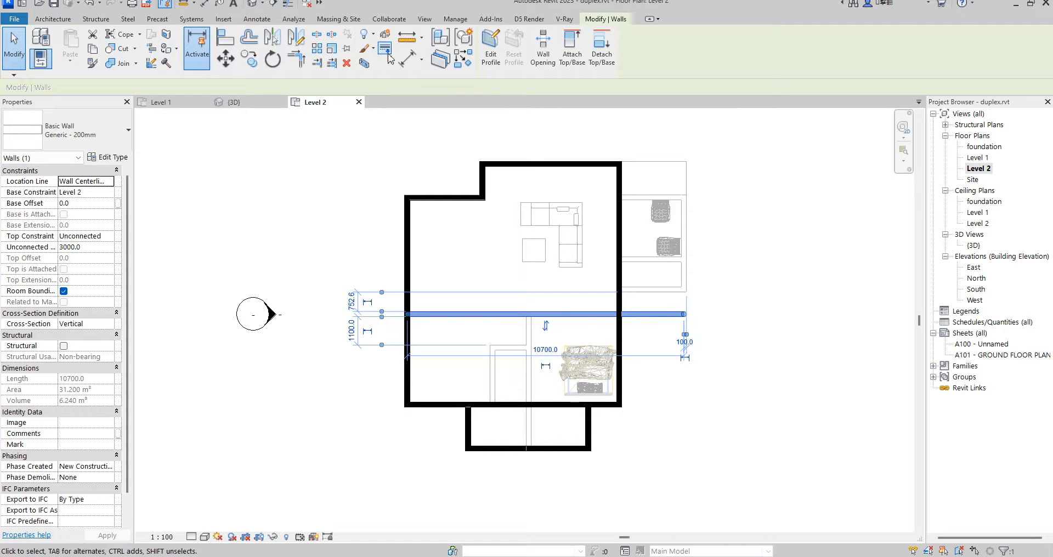
click(464, 63)
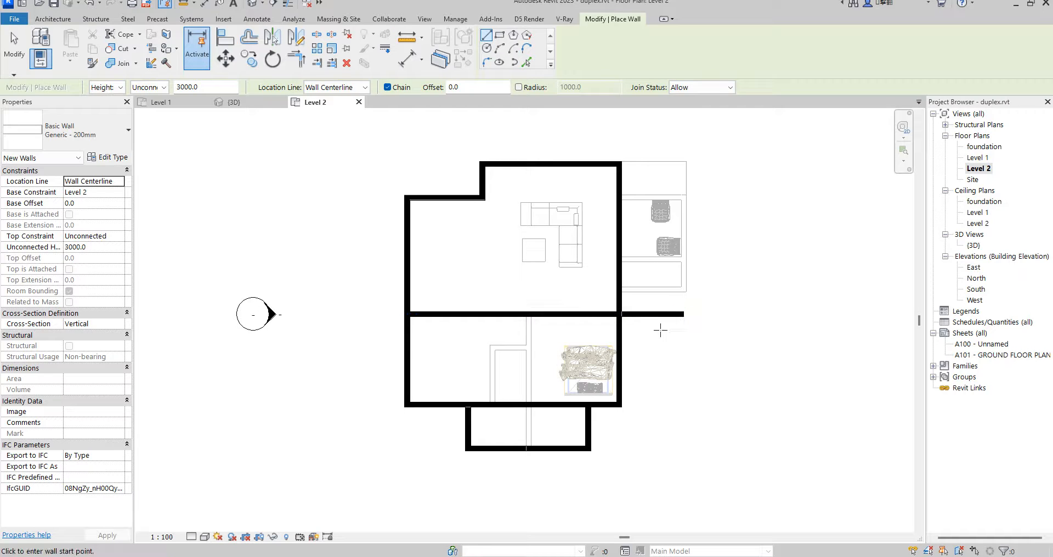
click(682, 314)
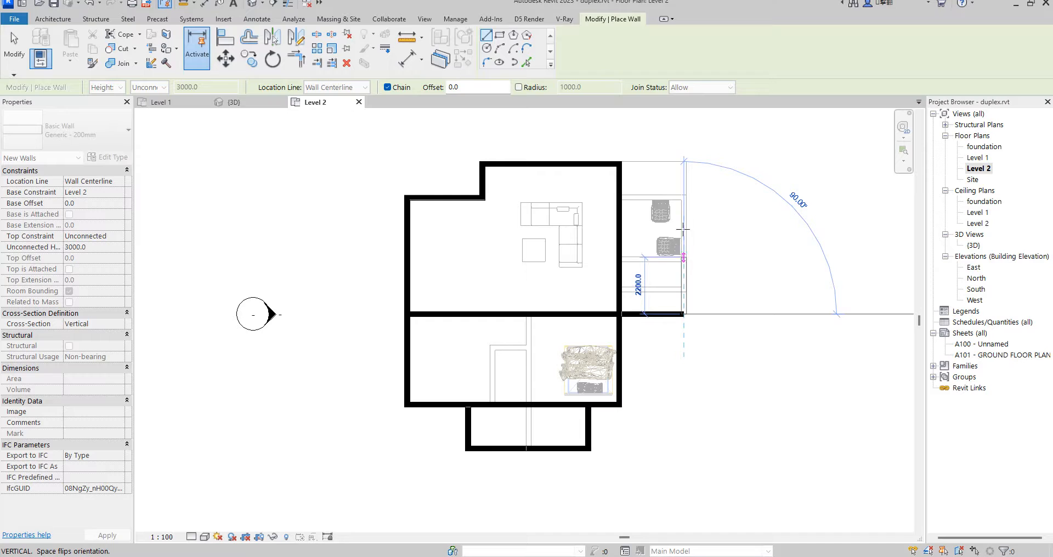
click(684, 217)
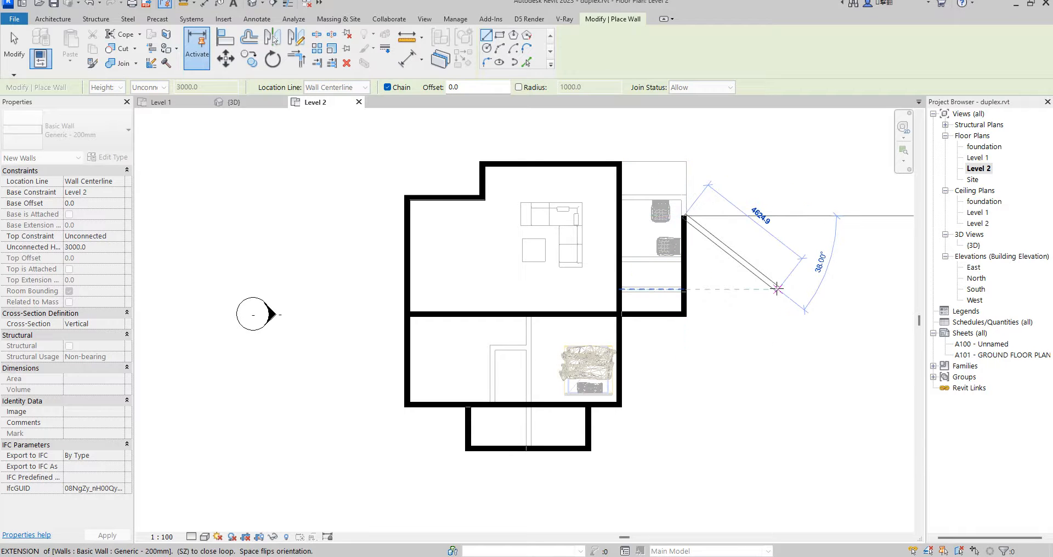
key(Escape)
key(Escape)
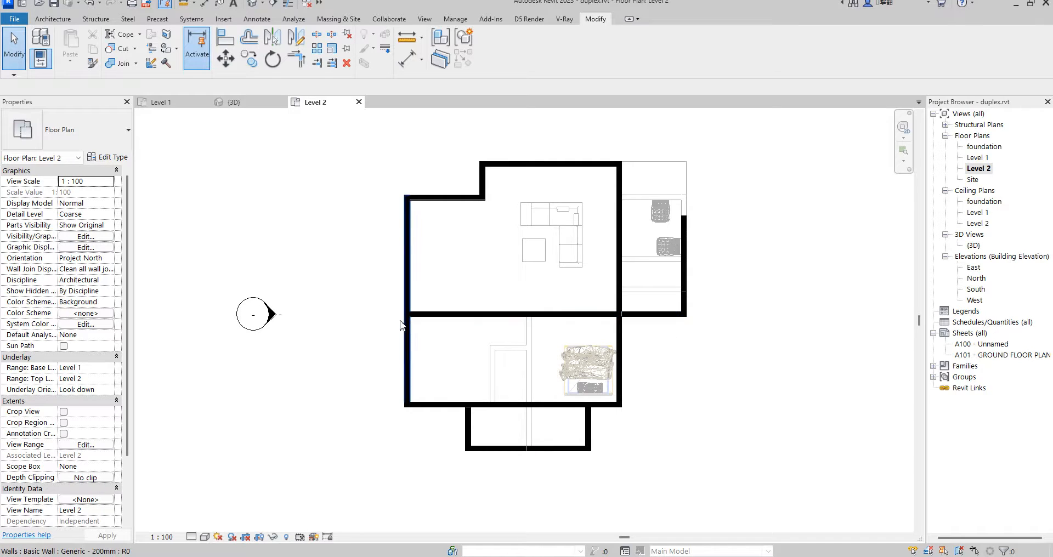
Step: Place an aligned dimension string below the plan across the left exterior wall, both side walls of the lower projection, and the right exterior wall
scroll(557, 322, down, 3)
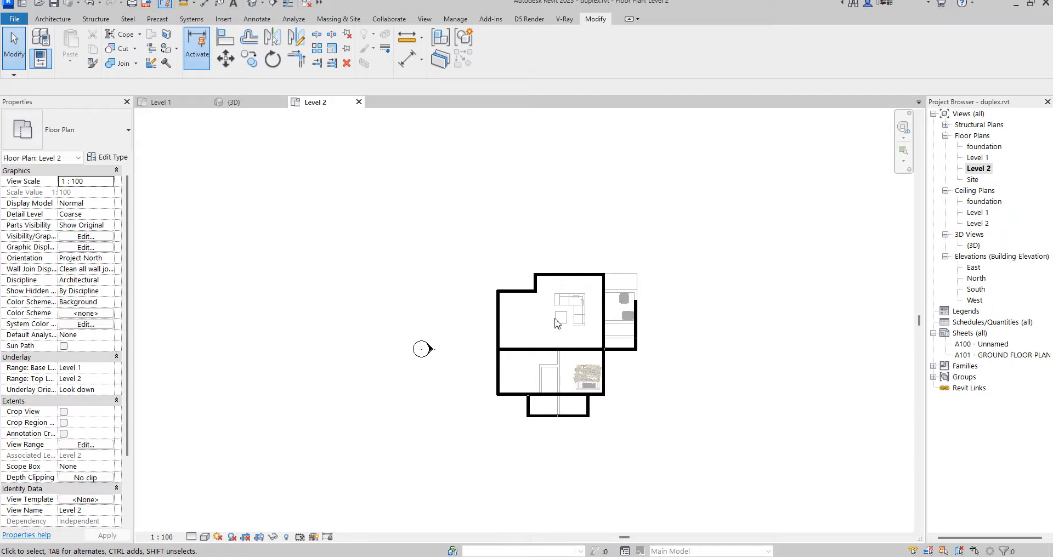
click(407, 56)
scroll(494, 397, up, 5)
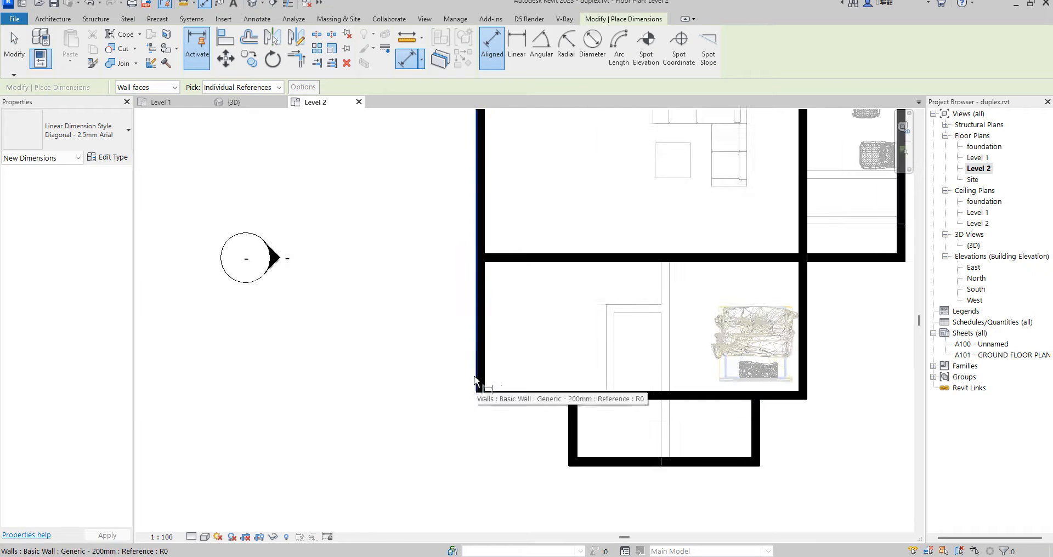
click(475, 380)
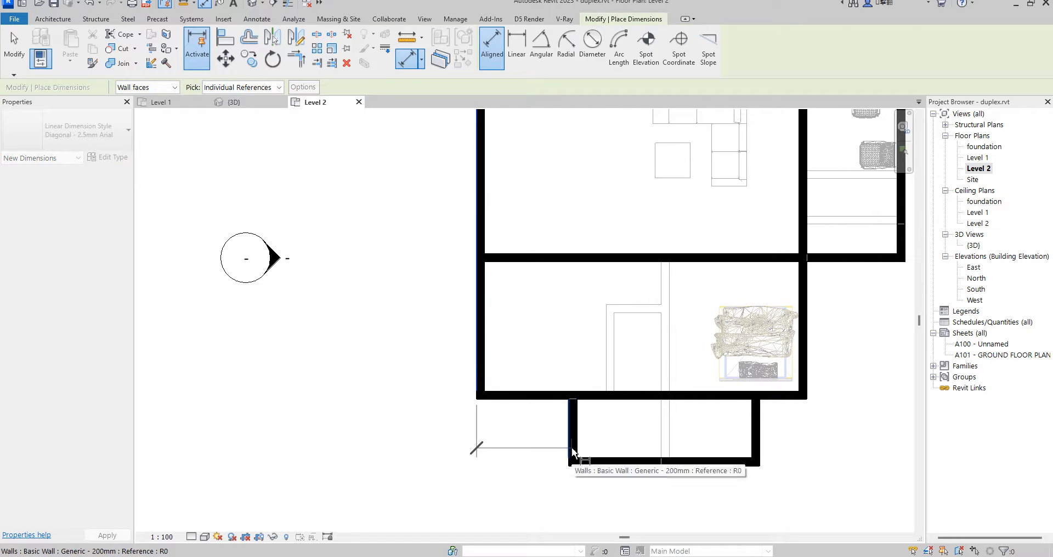
click(572, 453)
scroll(546, 466, down, 3)
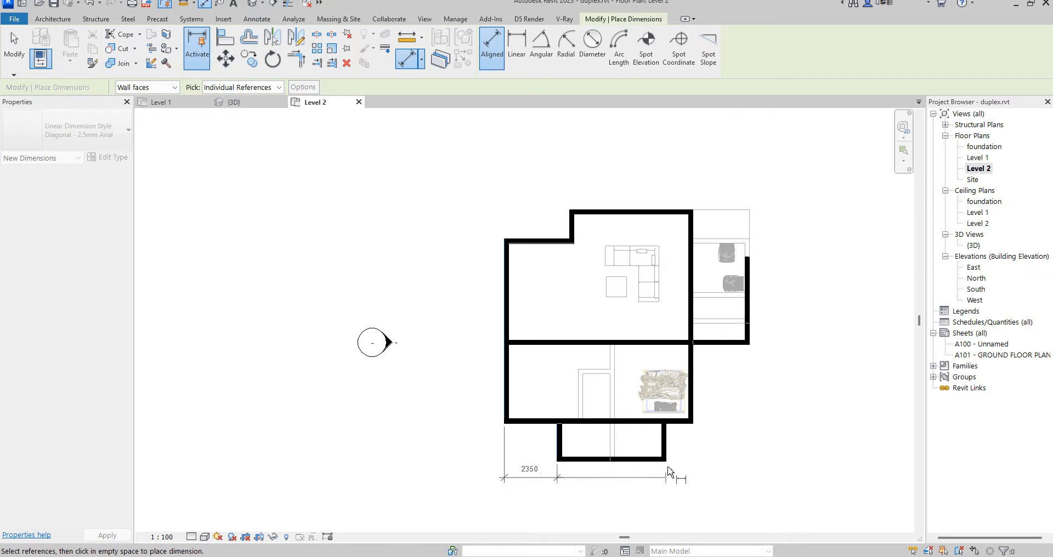
scroll(673, 475, up, 2)
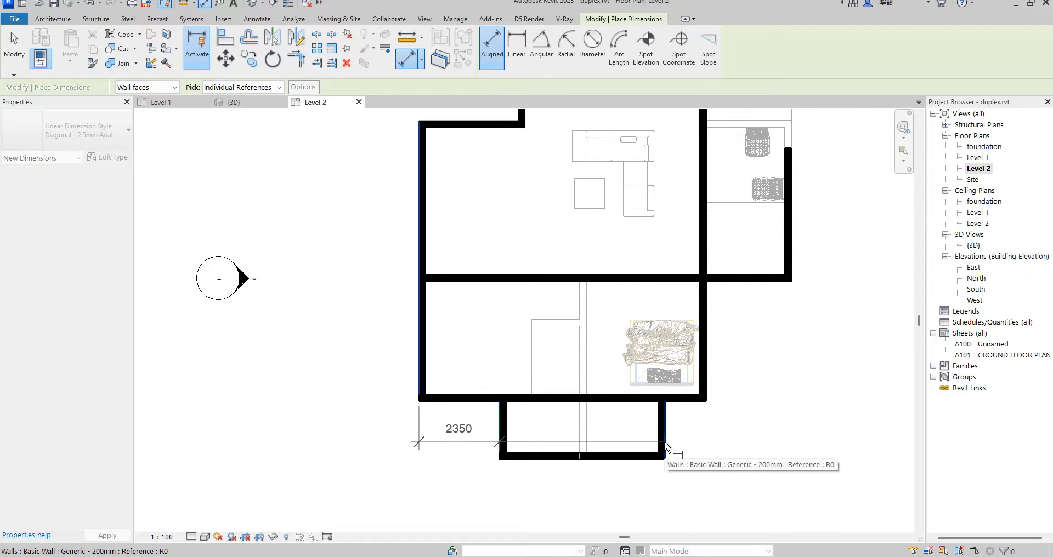
click(666, 447)
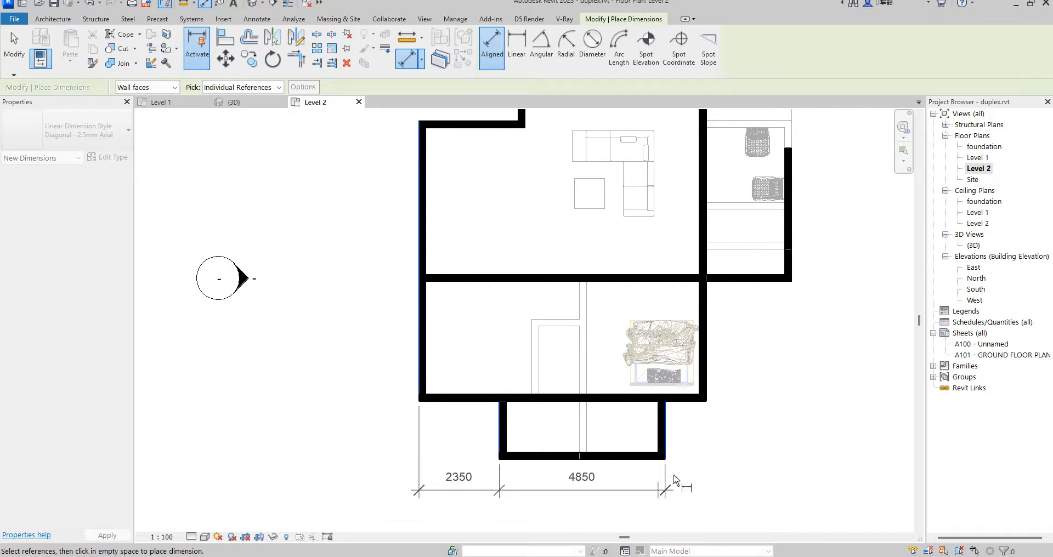
click(711, 379)
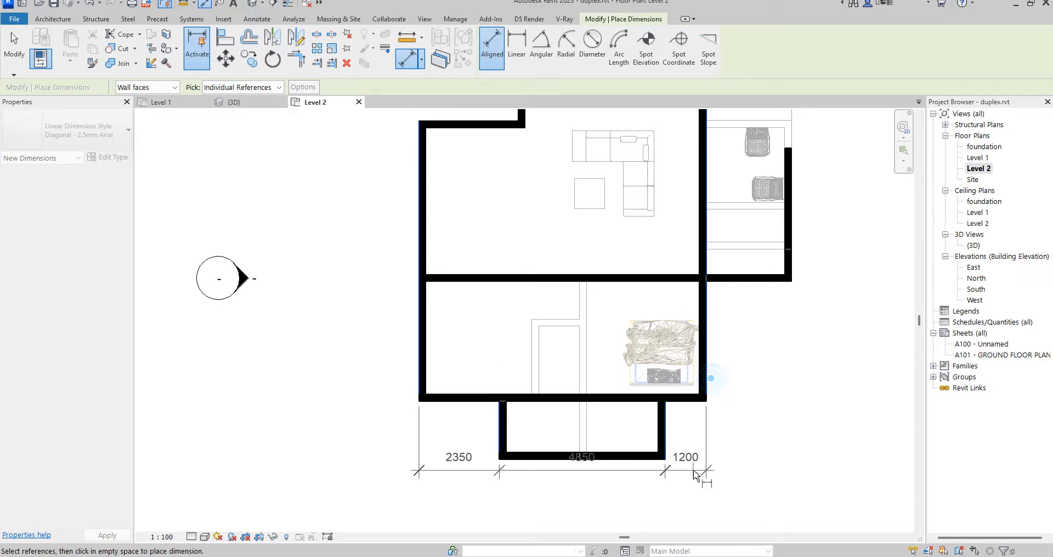
scroll(703, 466, down, 2)
scroll(631, 436, down, 1)
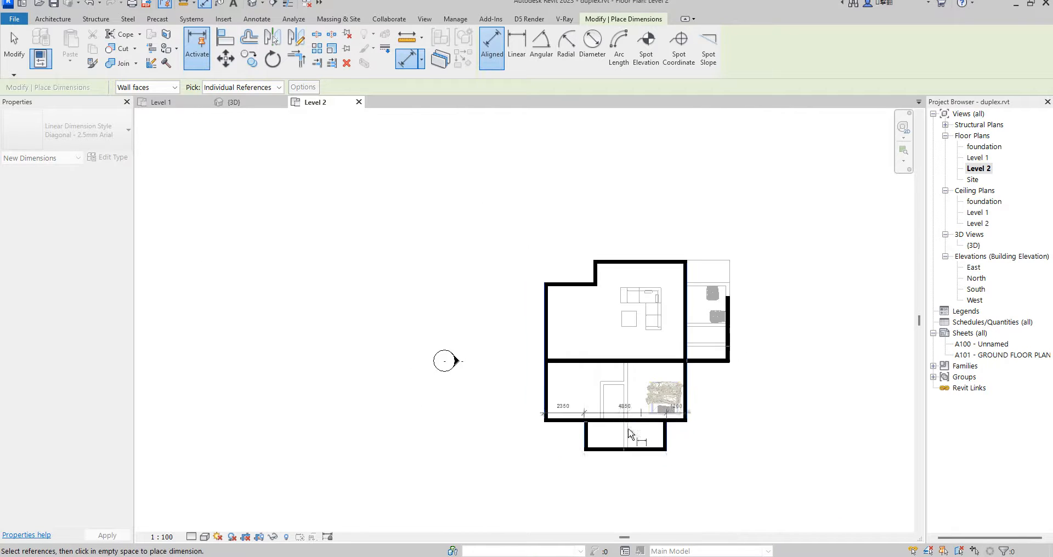
scroll(618, 477, up, 1)
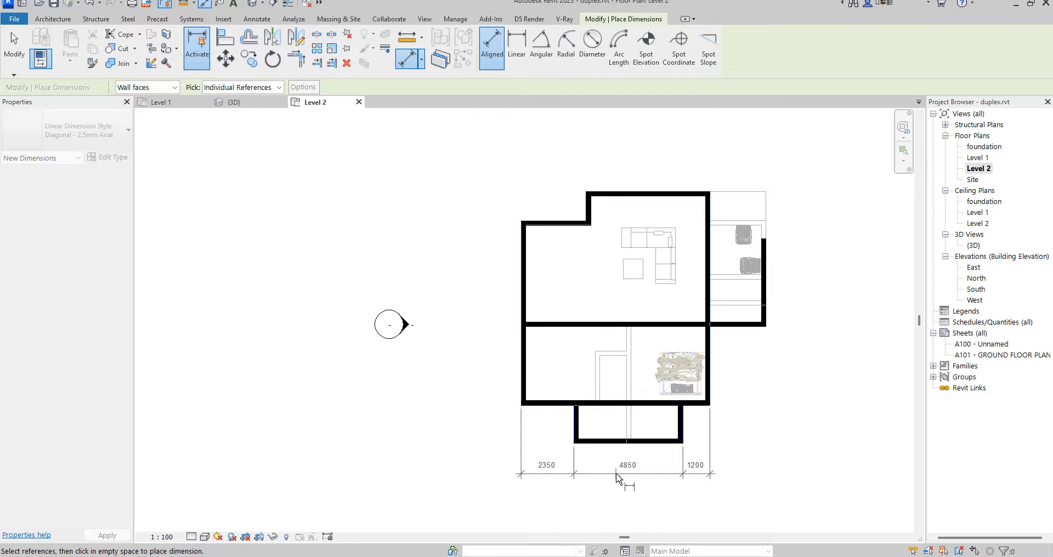
click(618, 478)
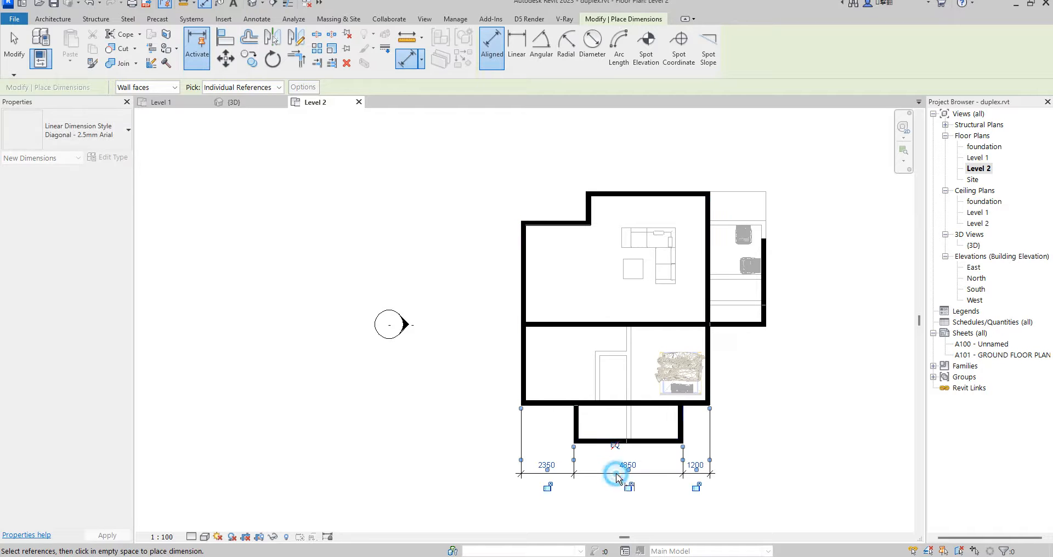
scroll(692, 371, down, 2)
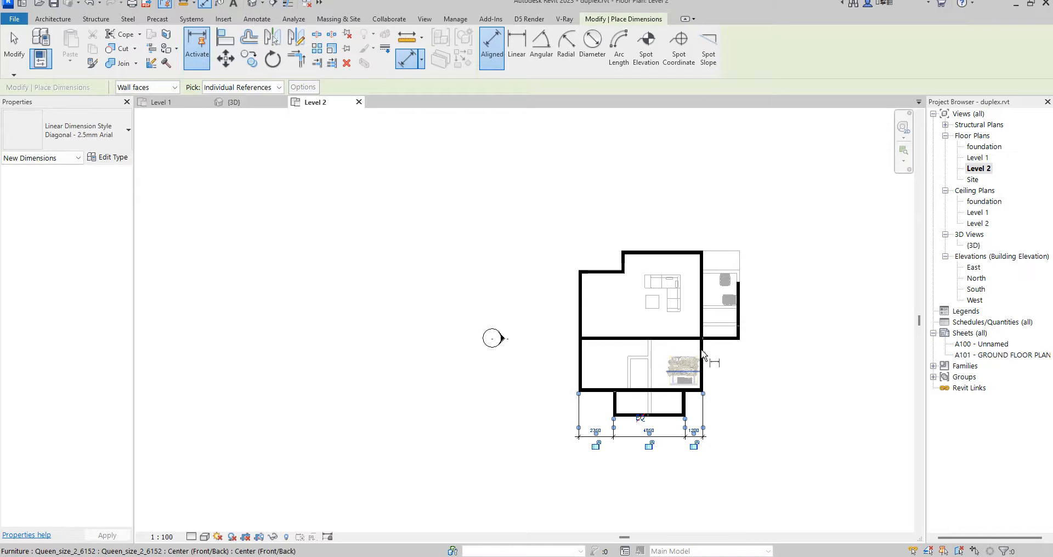
scroll(603, 416, up, 2)
right_click(533, 412)
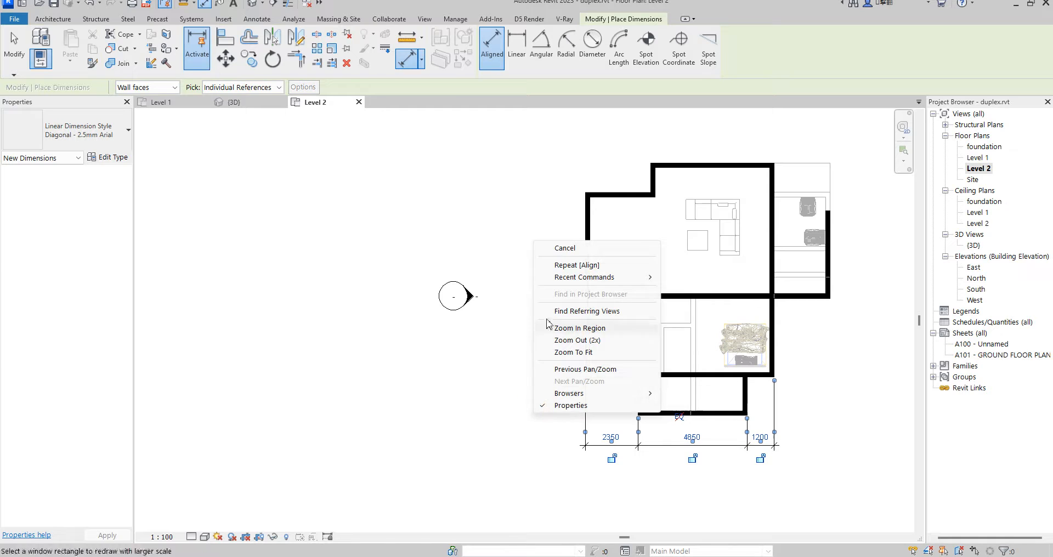
click(566, 247)
right_click(838, 334)
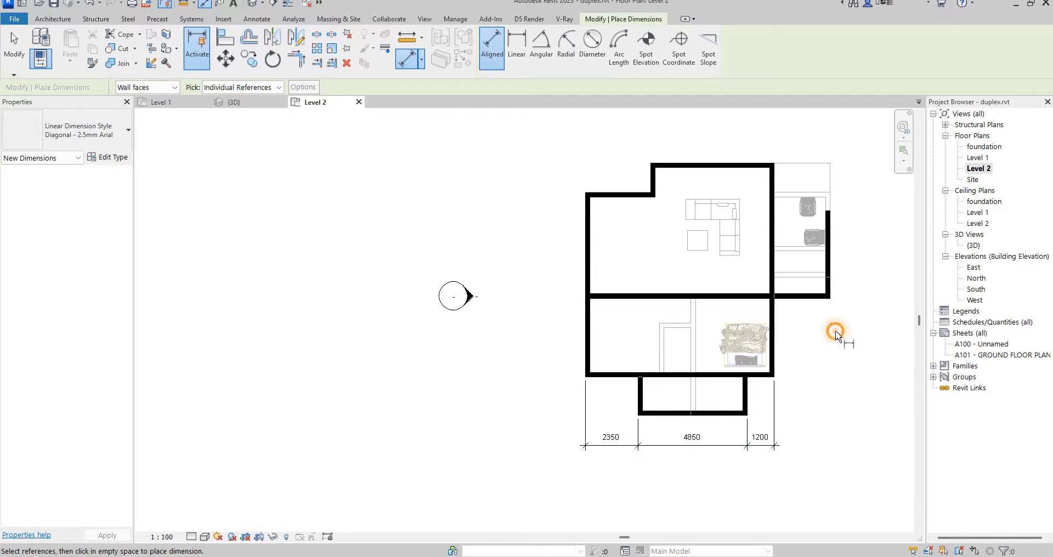
click(775, 353)
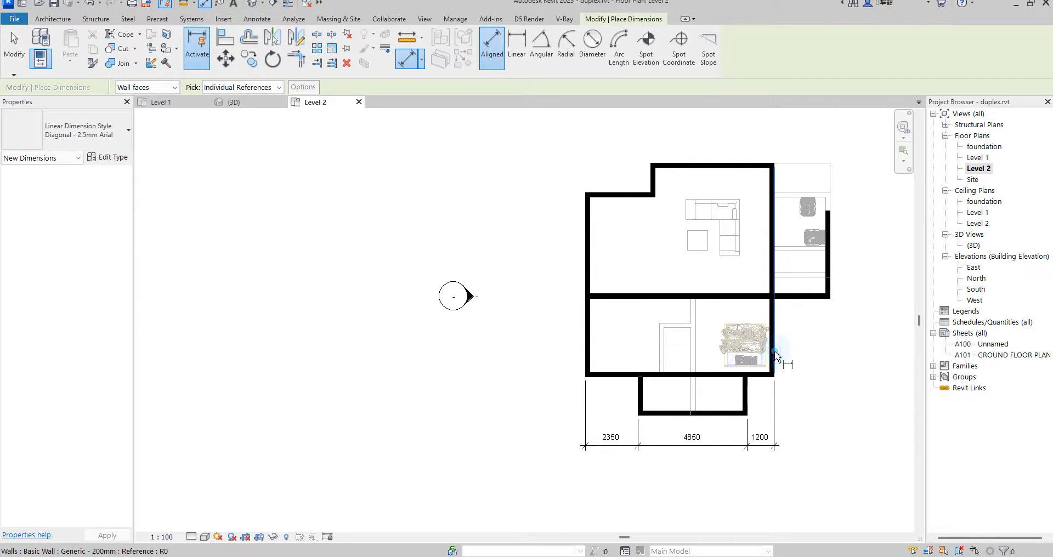
right_click(493, 260)
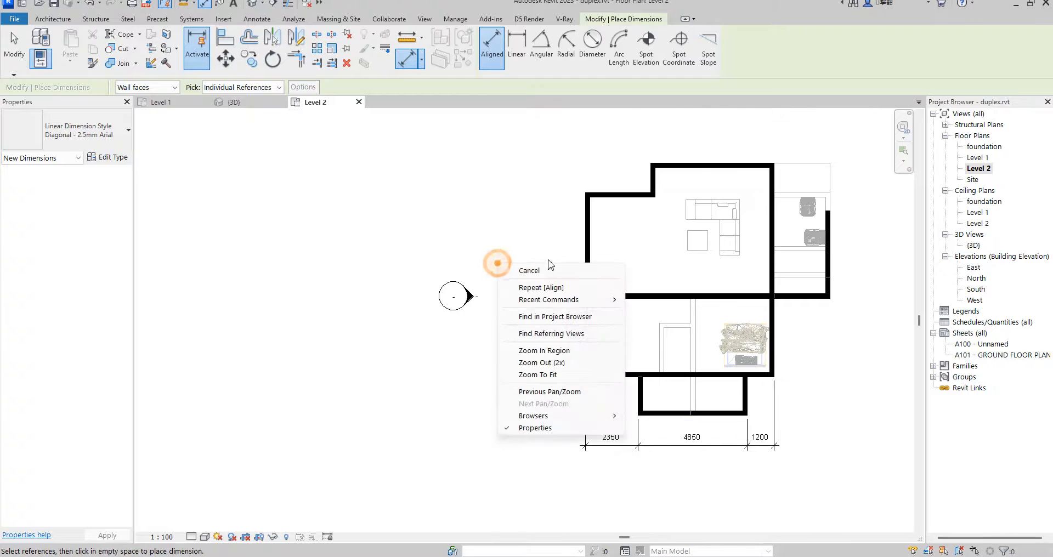
click(513, 272)
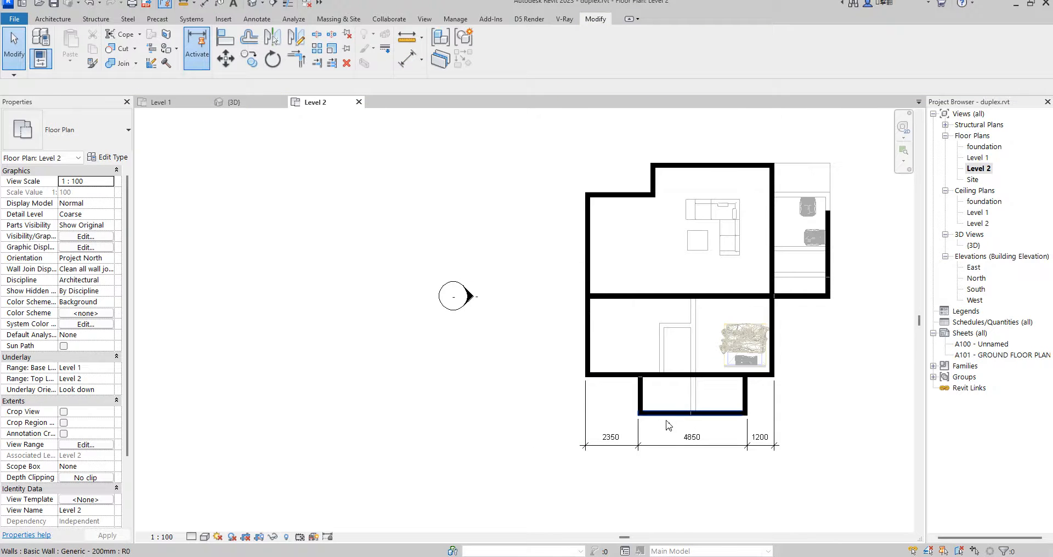
Step: Draw a Generic - 200mm wall over the underlaid partition, from the dividing wall down to the main block's lower exterior wall
click(667, 413)
click(463, 59)
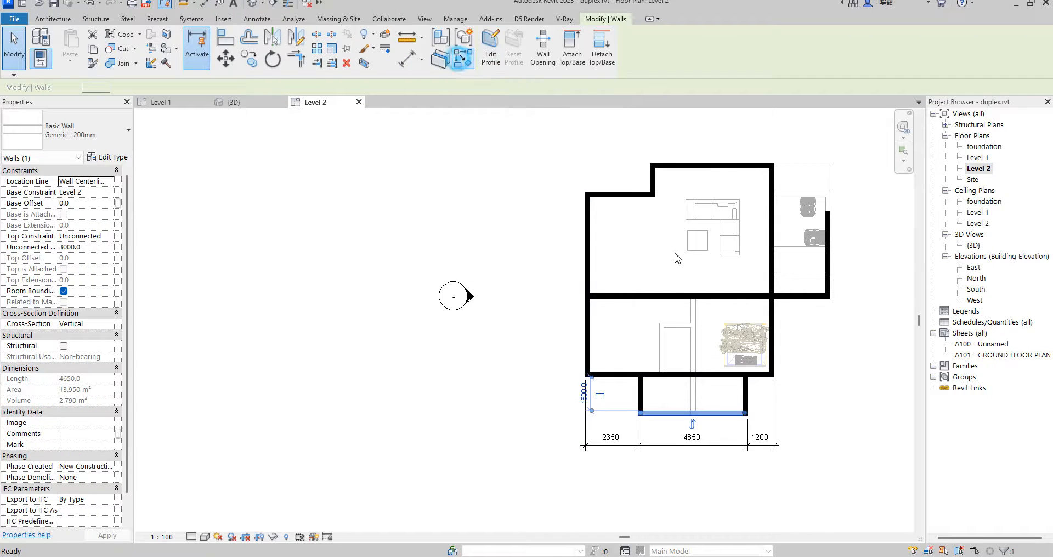
scroll(694, 295, up, 2)
click(695, 295)
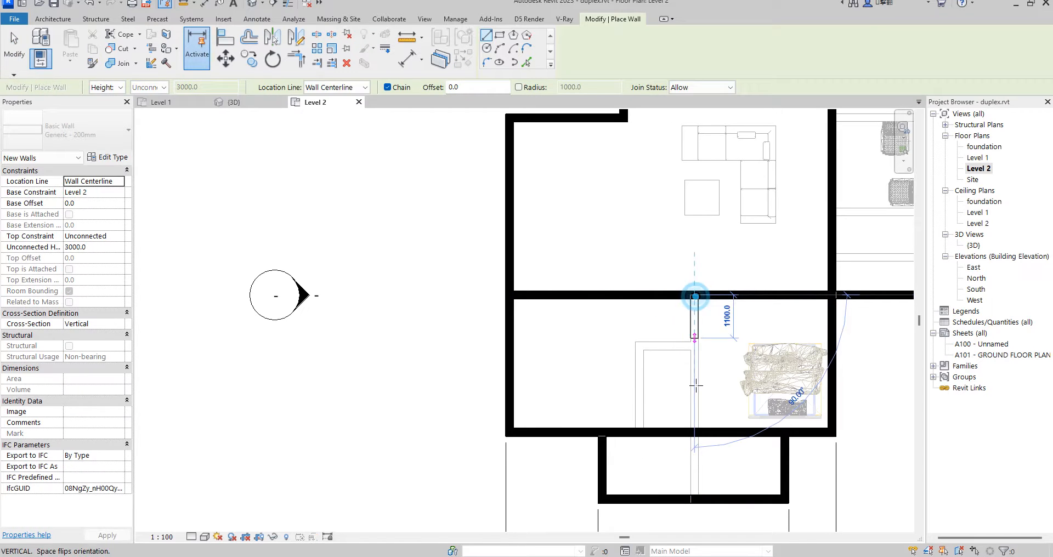
click(694, 435)
scroll(675, 327, down, 2)
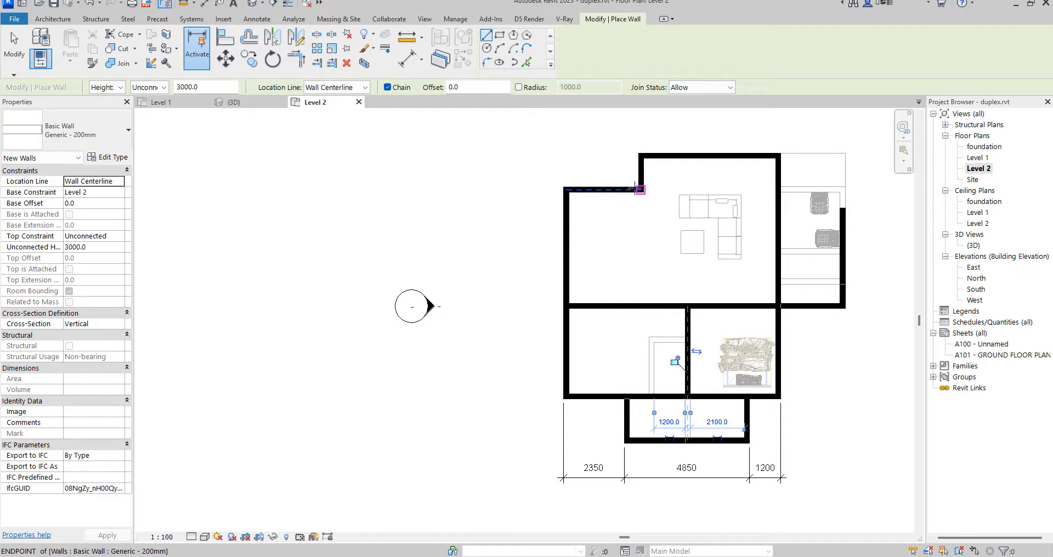
Step: Draw walls down from the upper-left notch corner and across to the right exterior wall, about 1300 mm above the dividing wall, and end the command
click(640, 190)
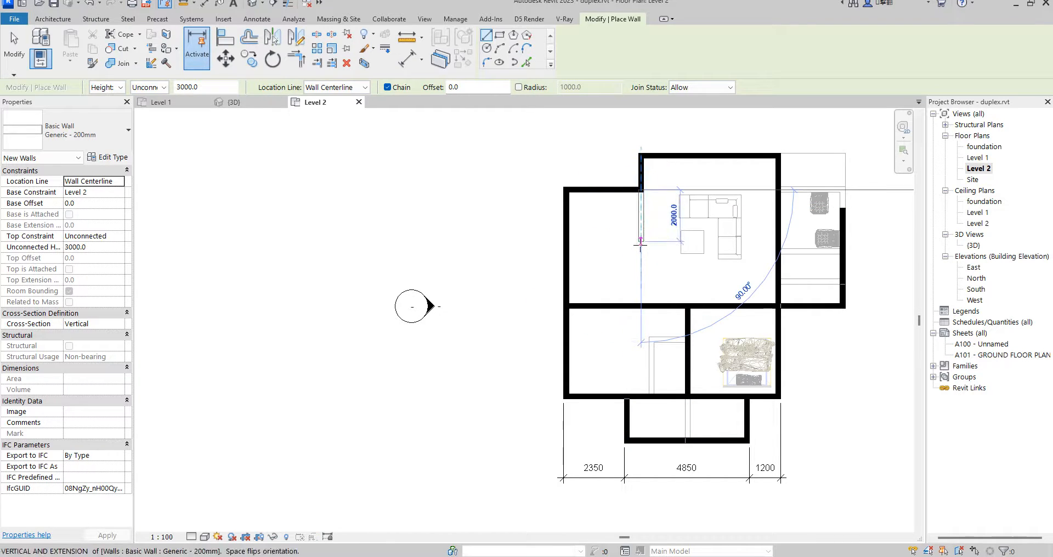
click(641, 267)
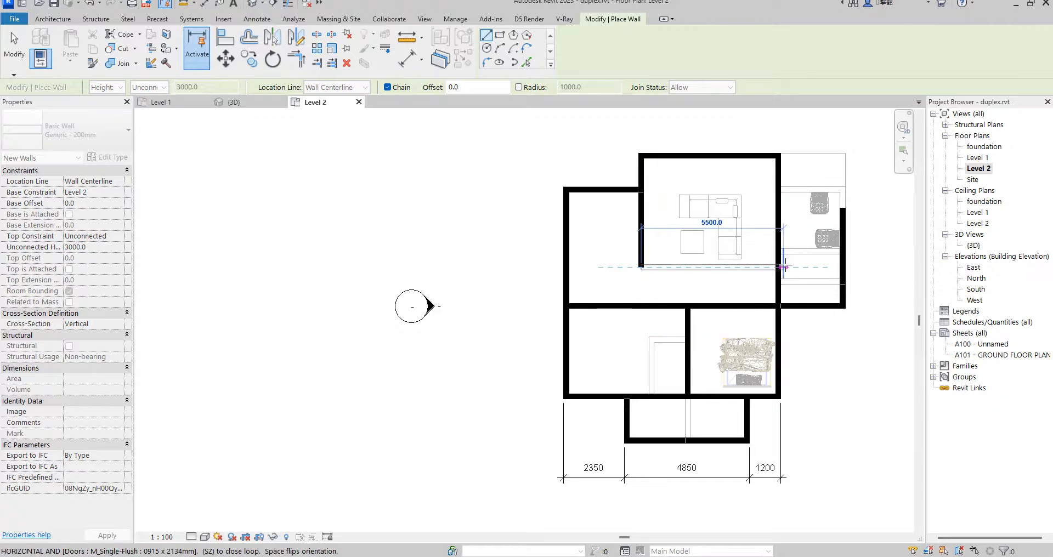
click(777, 268)
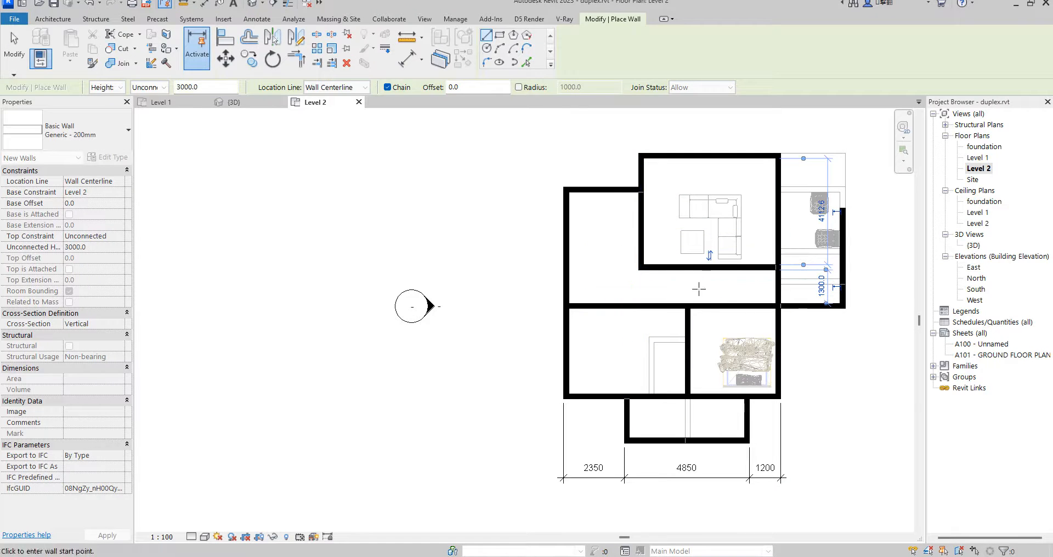
right_click(708, 276)
click(739, 284)
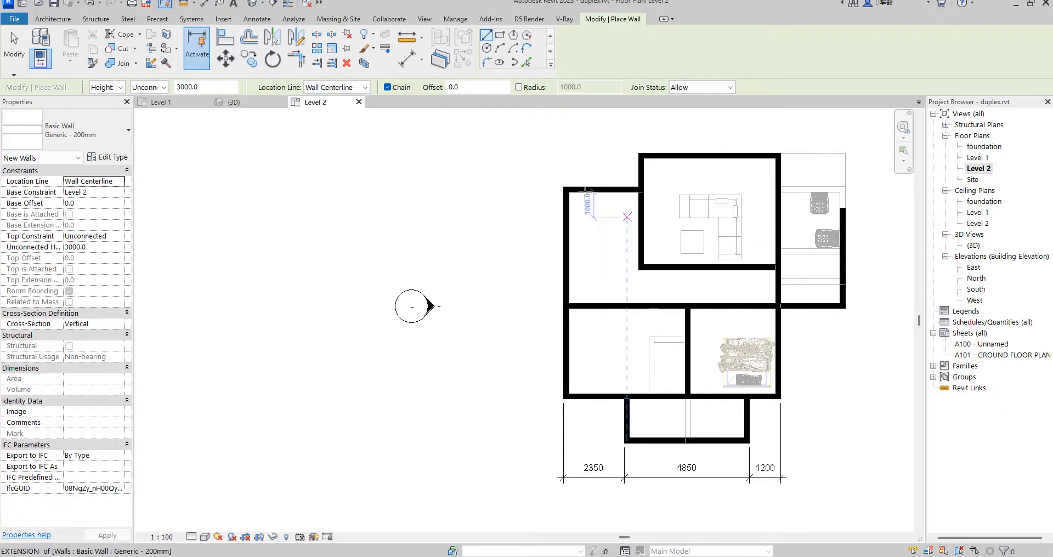
right_click(566, 157)
click(588, 166)
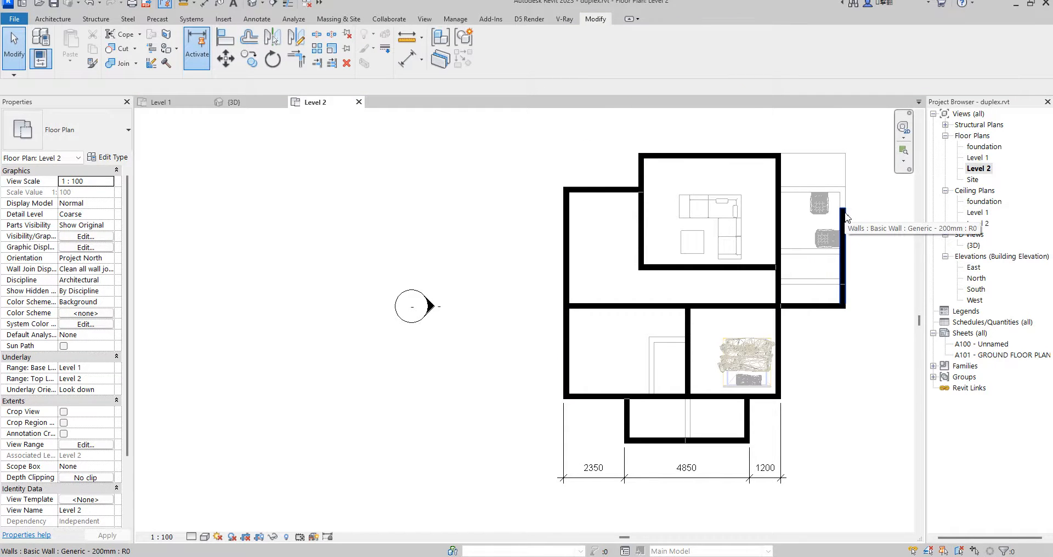
Step: Shorten the right side room's outer wall to about 2613 mm and draw a 2500 mm horizontal wall from it to the main block
click(843, 210)
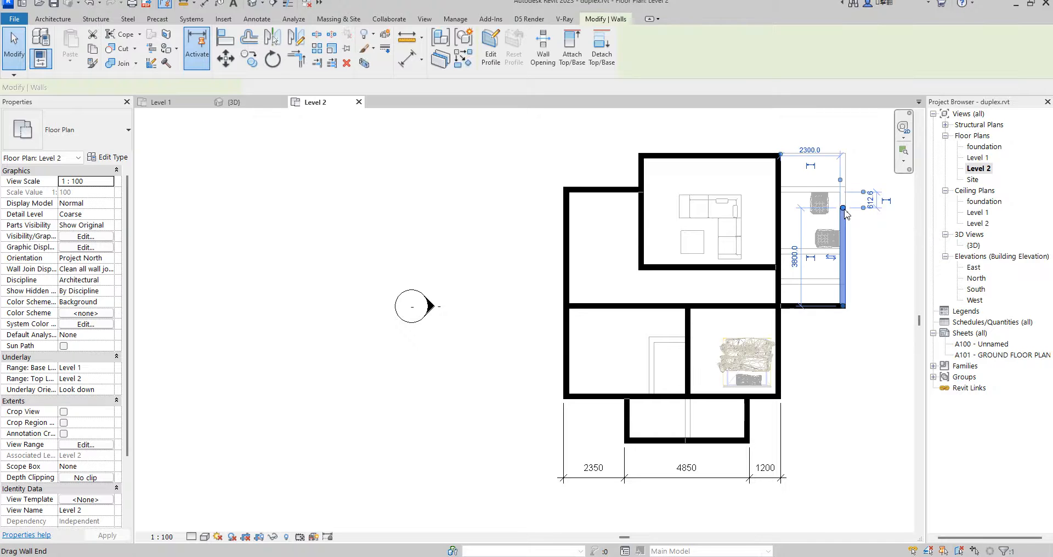
drag(843, 230, 843, 239)
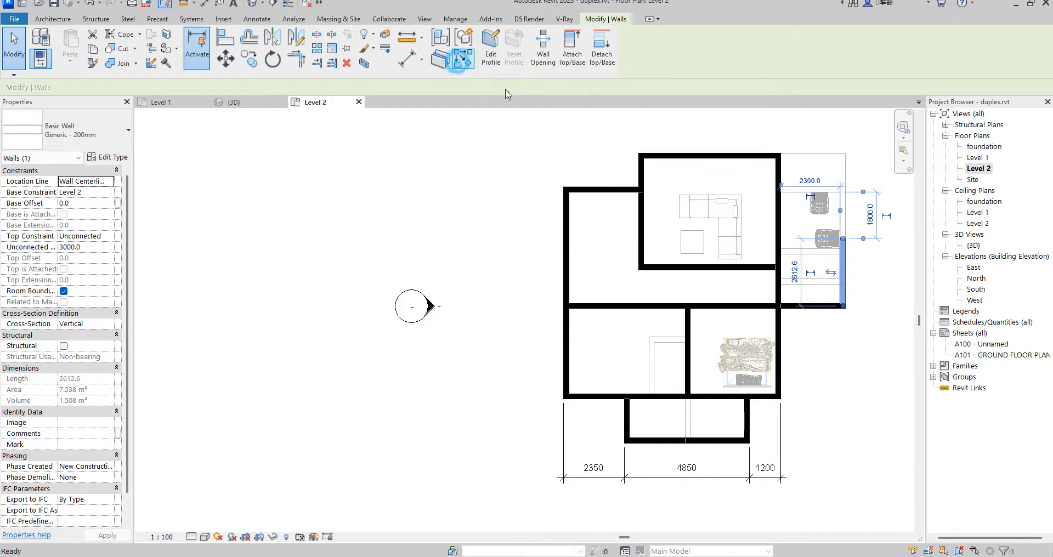
key(w)
key(a)
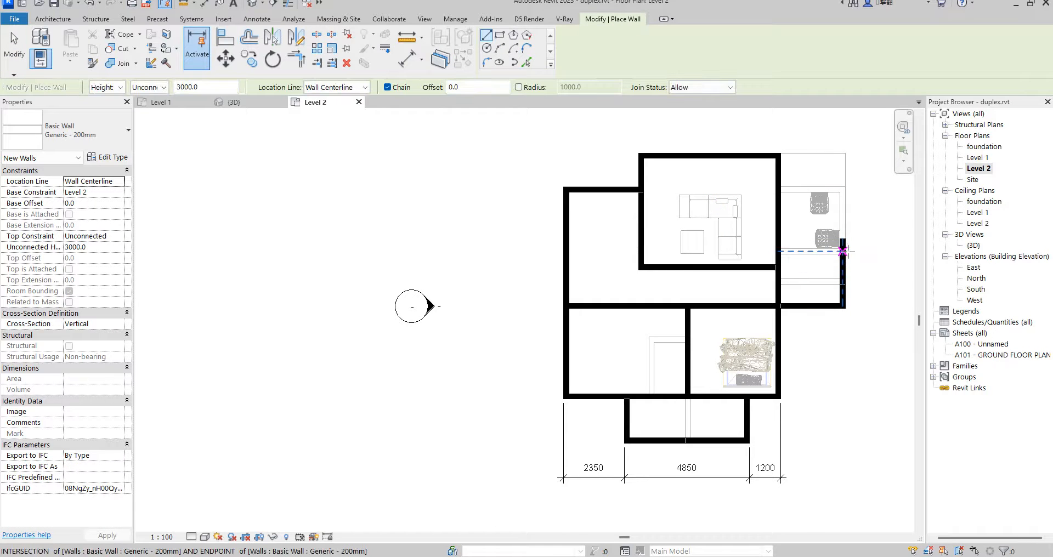
click(843, 252)
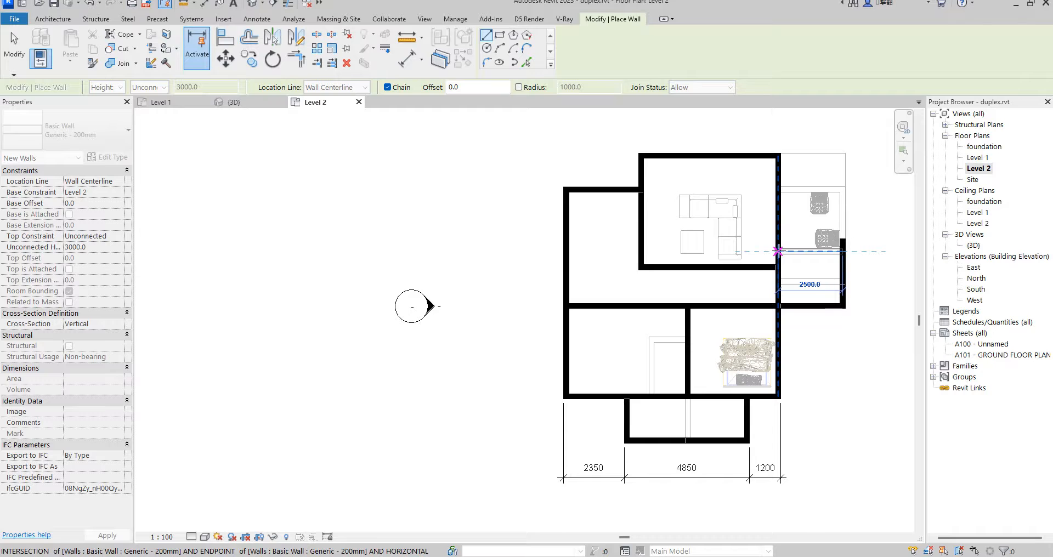
click(778, 252)
right_click(790, 220)
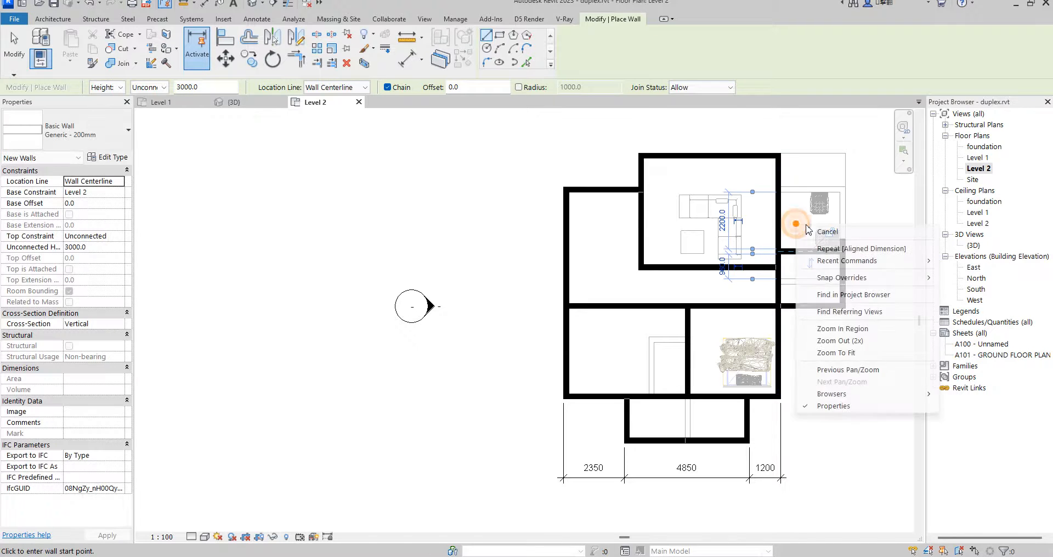
key(Escape)
right_click(789, 212)
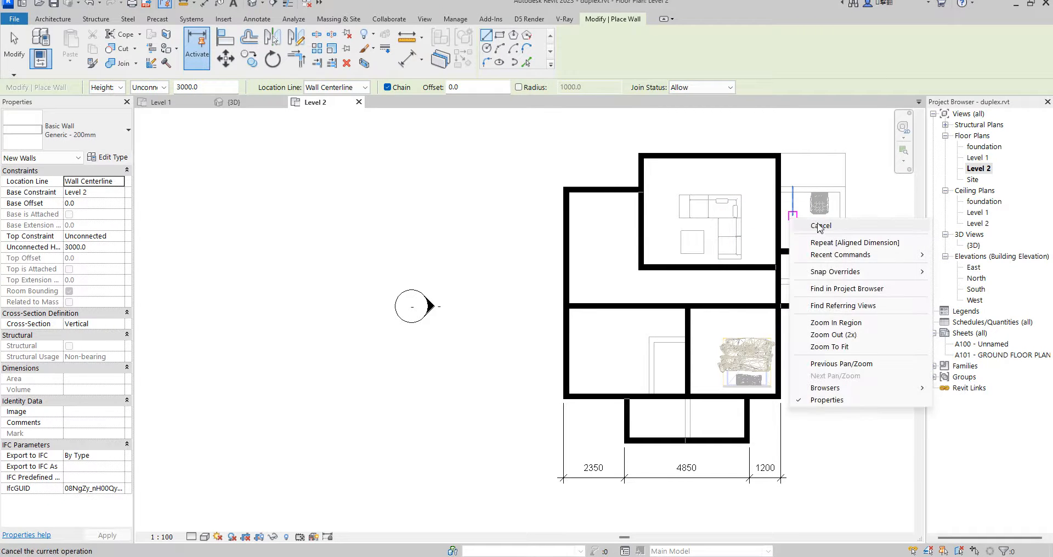
click(806, 219)
Step: Move the side room's 2500 mm wall up to the underlaid upper chair, unjoining the elements, and extend the outer side wall to meet it
click(800, 254)
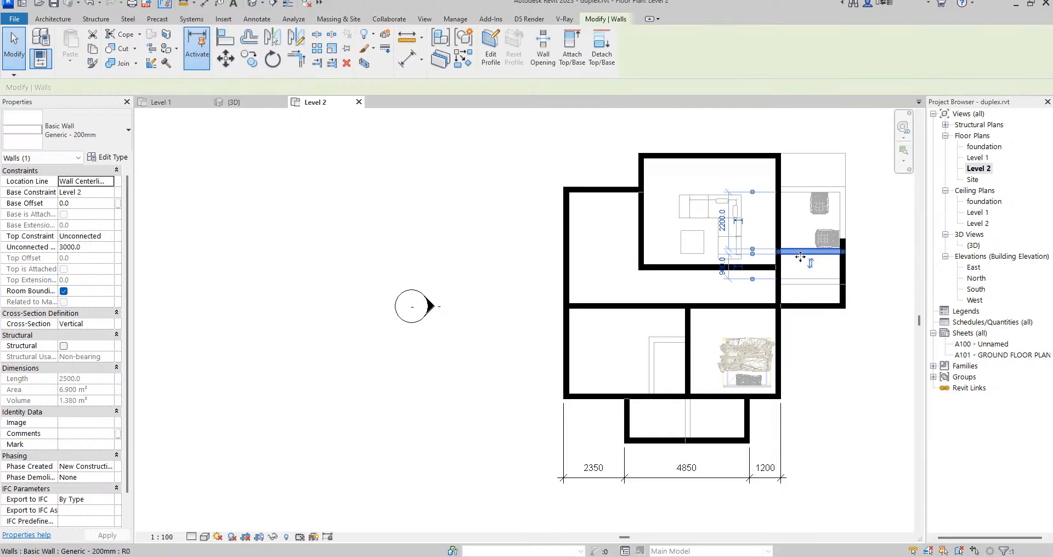
drag(800, 233, 800, 214)
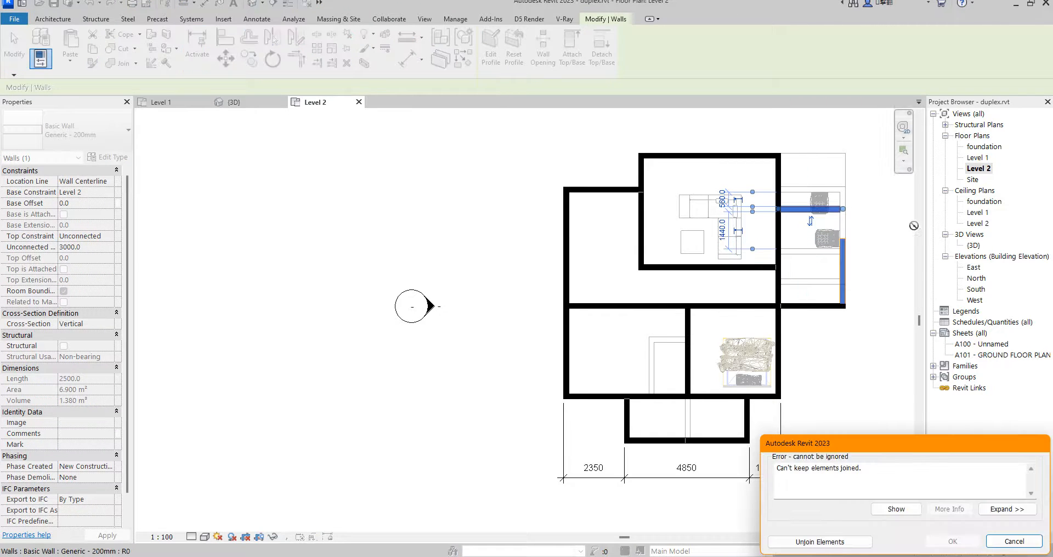
right_click(865, 212)
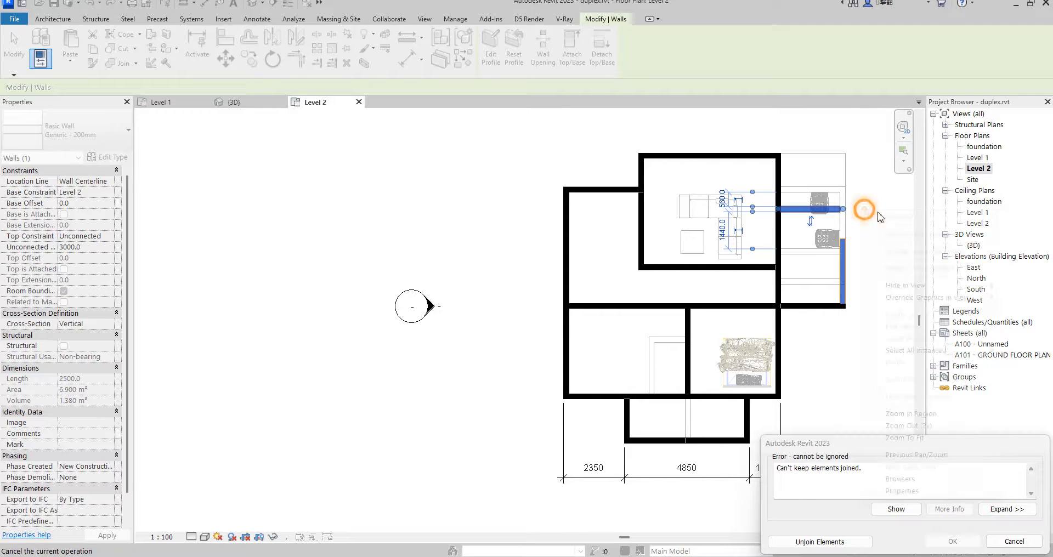
click(831, 542)
click(831, 542)
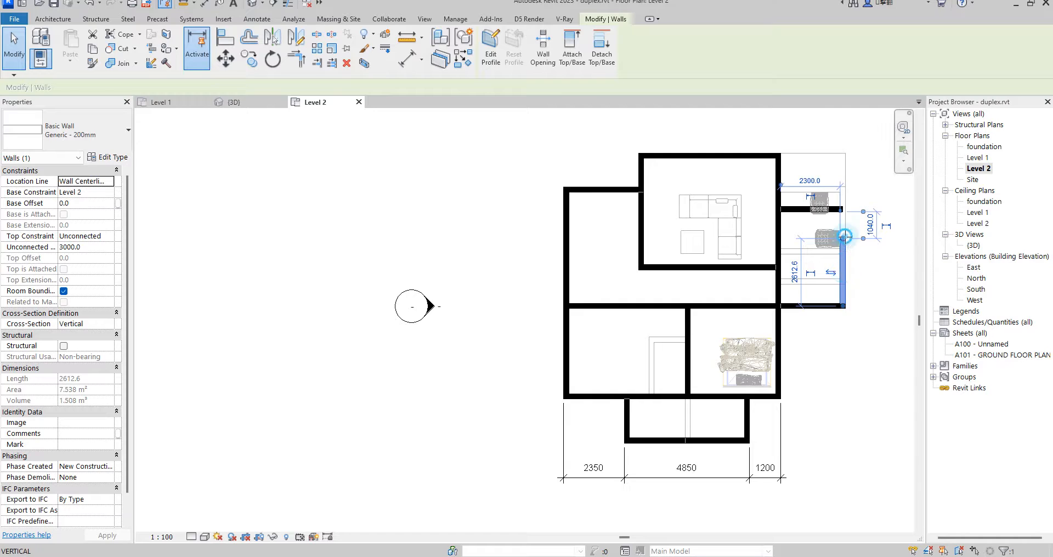
click(843, 237)
click(863, 253)
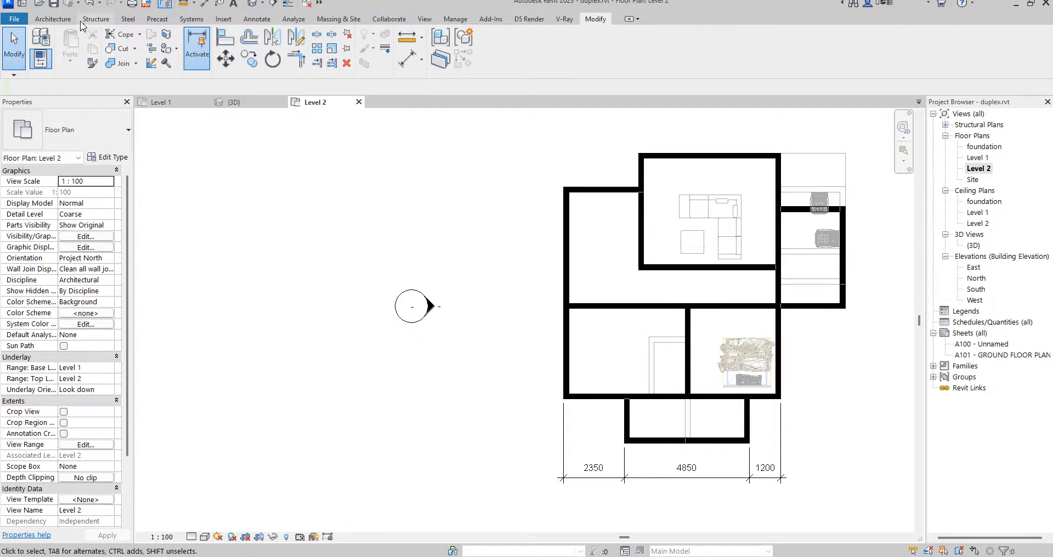
Step: Place M_Single-Flush 0915 x 2134mm doors in the upper main room: one in its lower wall and two in its right wall
click(53, 18)
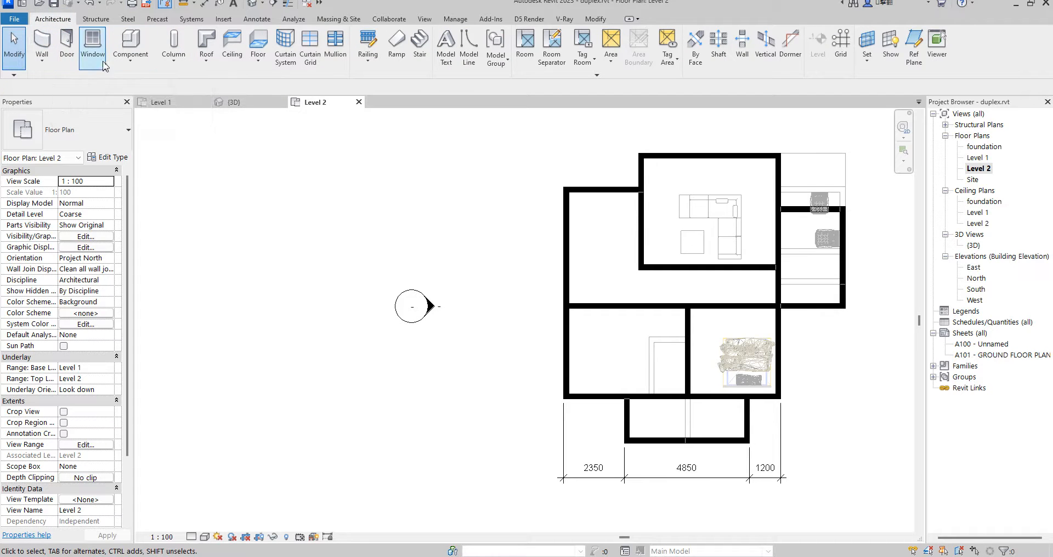
click(67, 48)
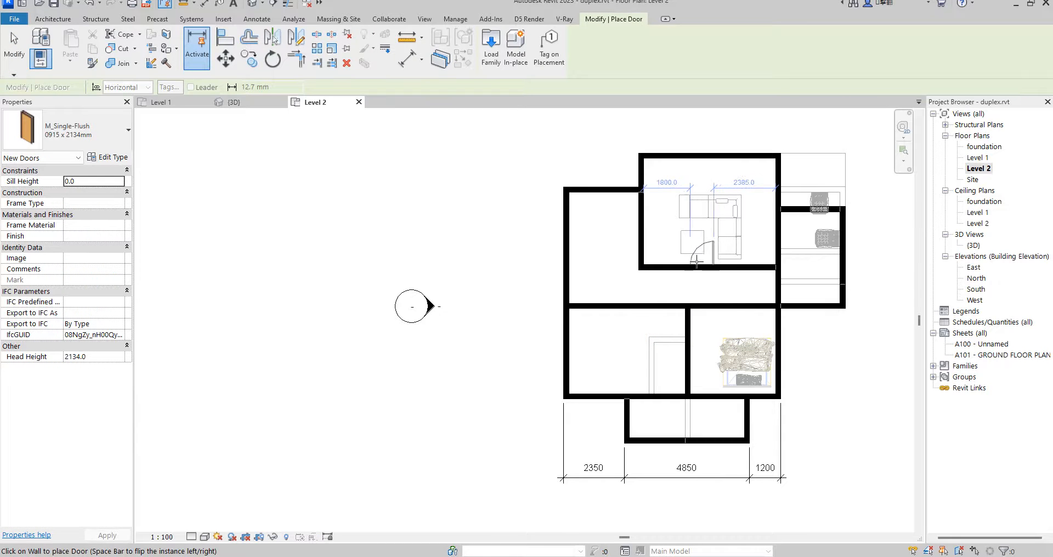
click(684, 267)
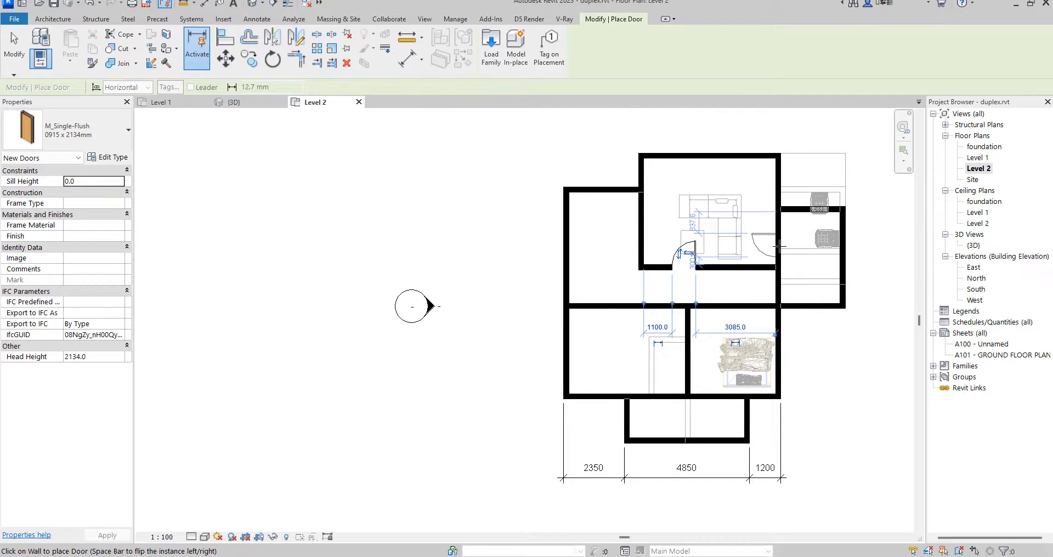
click(780, 189)
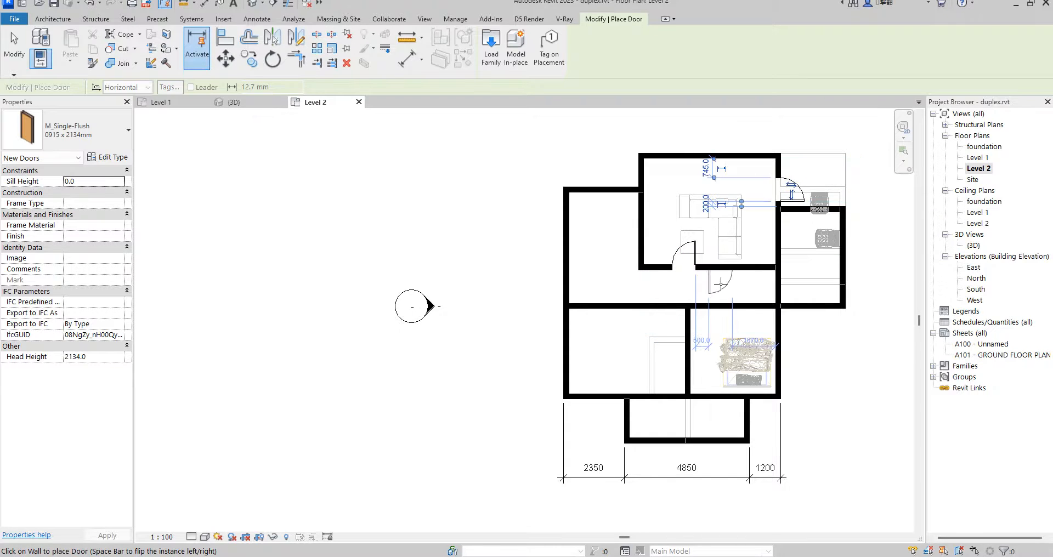
click(779, 240)
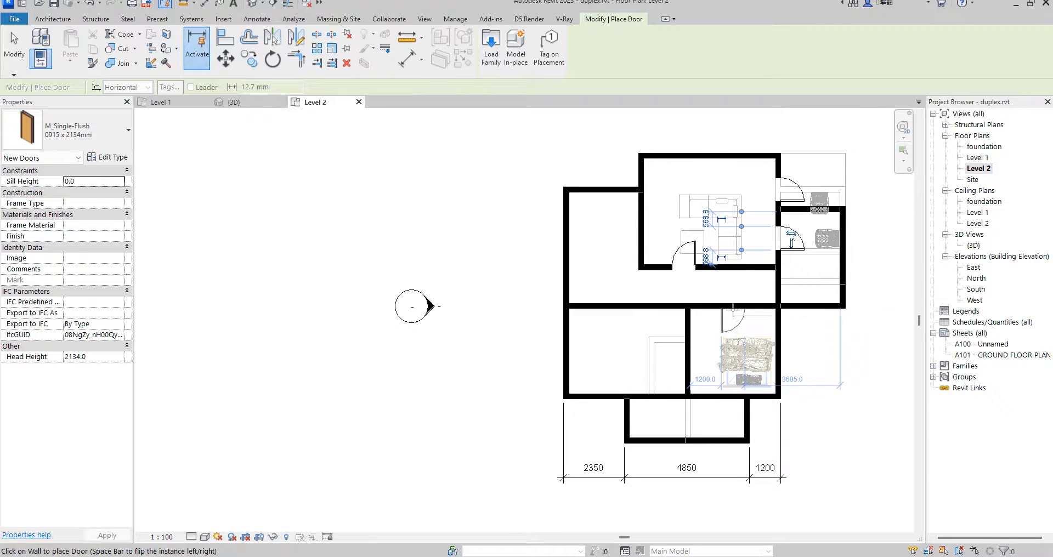
Step: Add single-flush doors on both sides of the lower partition, two in the dividing wall and two in the lower exterior wall, and end the command
click(705, 310)
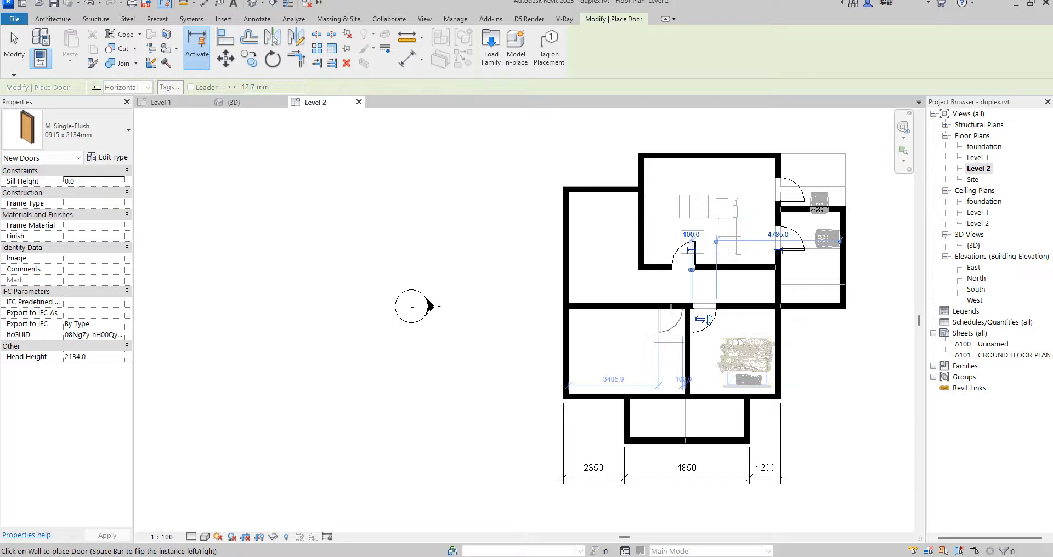
click(671, 309)
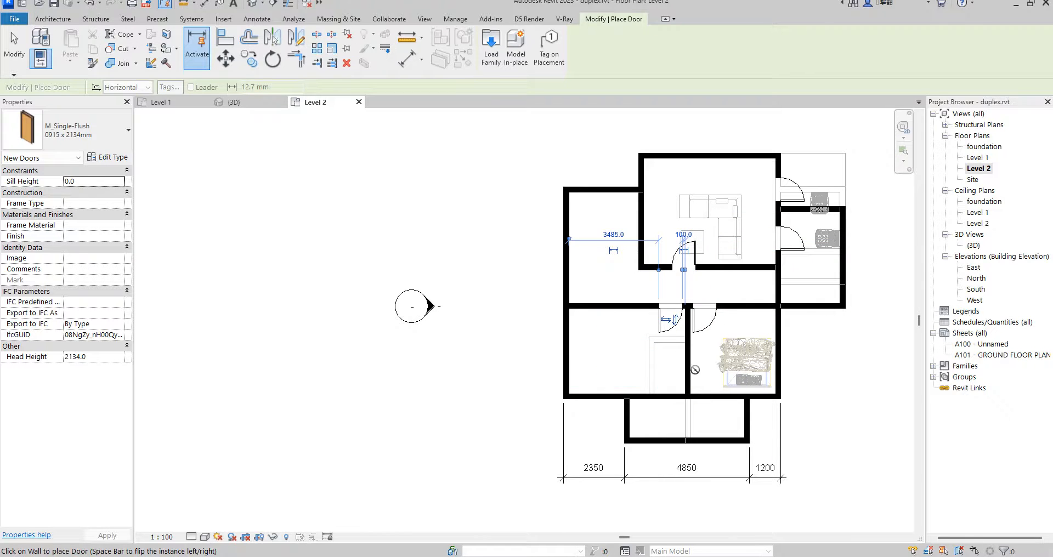
click(665, 396)
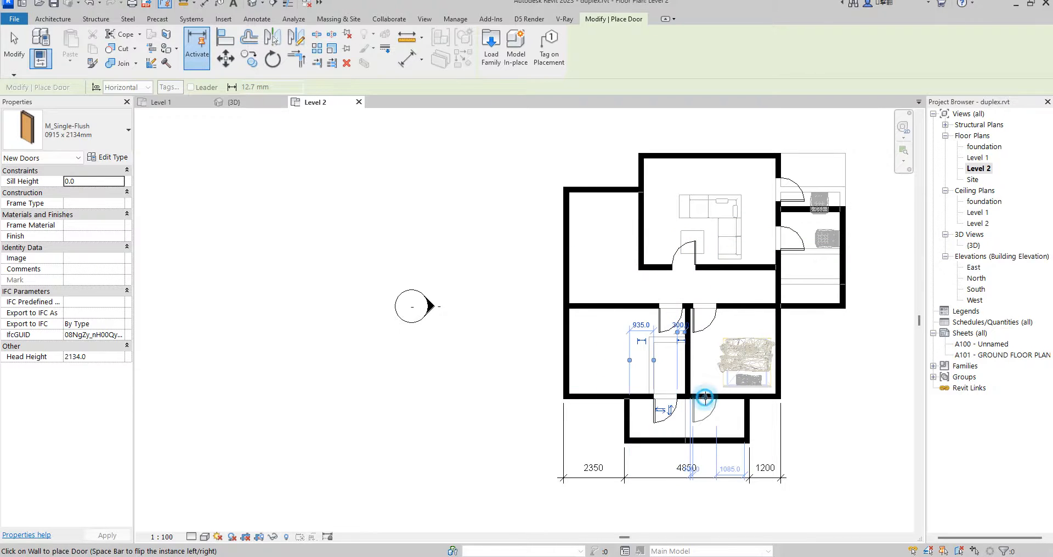
click(704, 396)
right_click(674, 371)
click(695, 380)
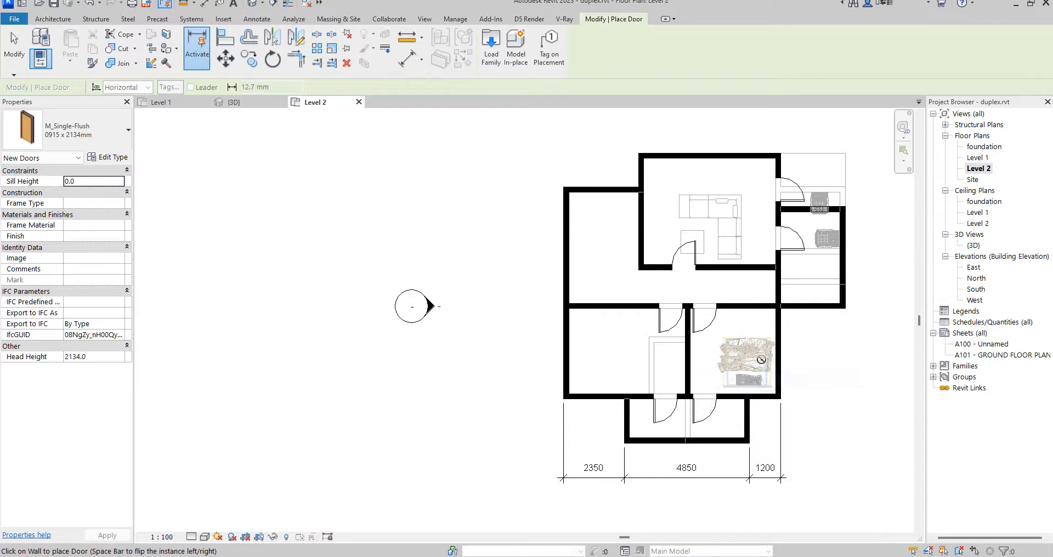
right_click(761, 360)
click(779, 365)
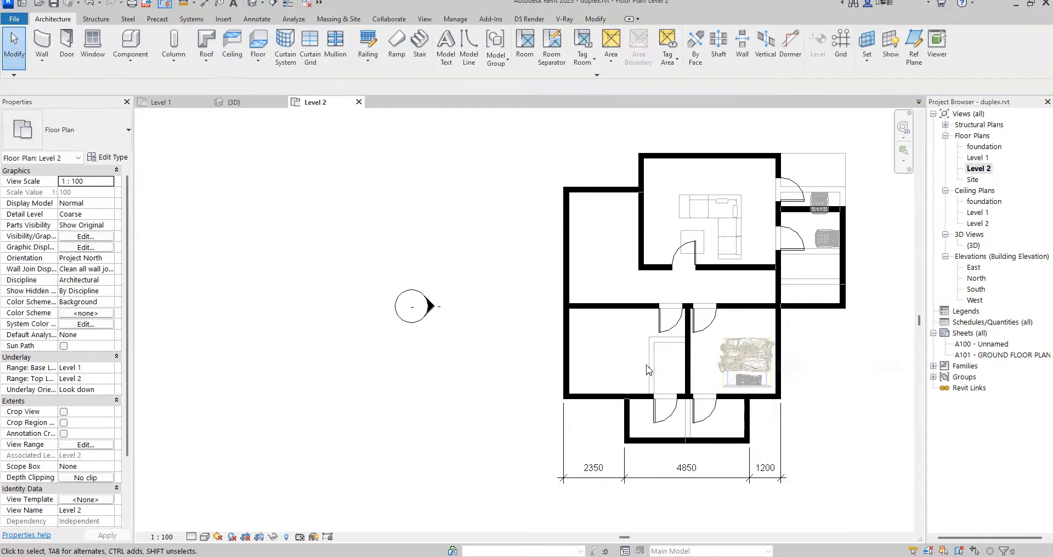
Step: Extend the partition between the two lower rooms down to the outer wall of the front projection
click(685, 364)
drag(688, 396, 688, 441)
key(Escape)
Step: Flip the hinge side of the left door to the front projection so it hinges beside the partition
scroll(663, 351, down, 3)
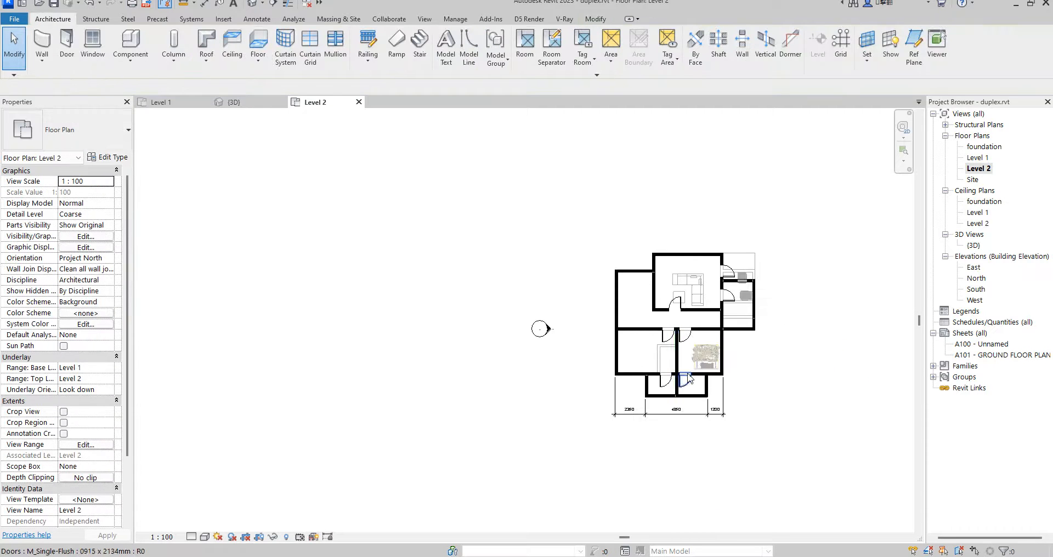
scroll(688, 377, up, 2)
scroll(690, 378, up, 3)
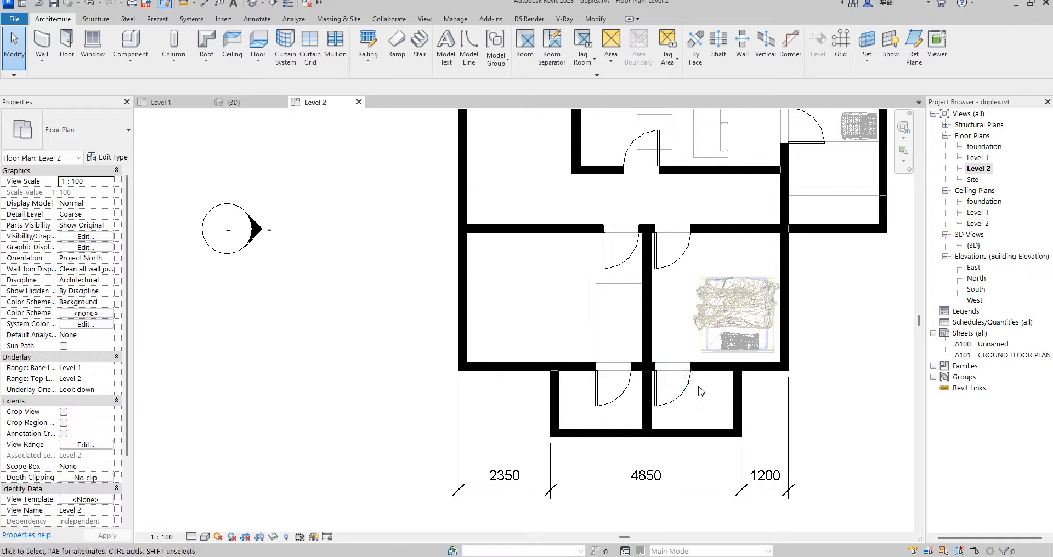
click(610, 390)
click(607, 391)
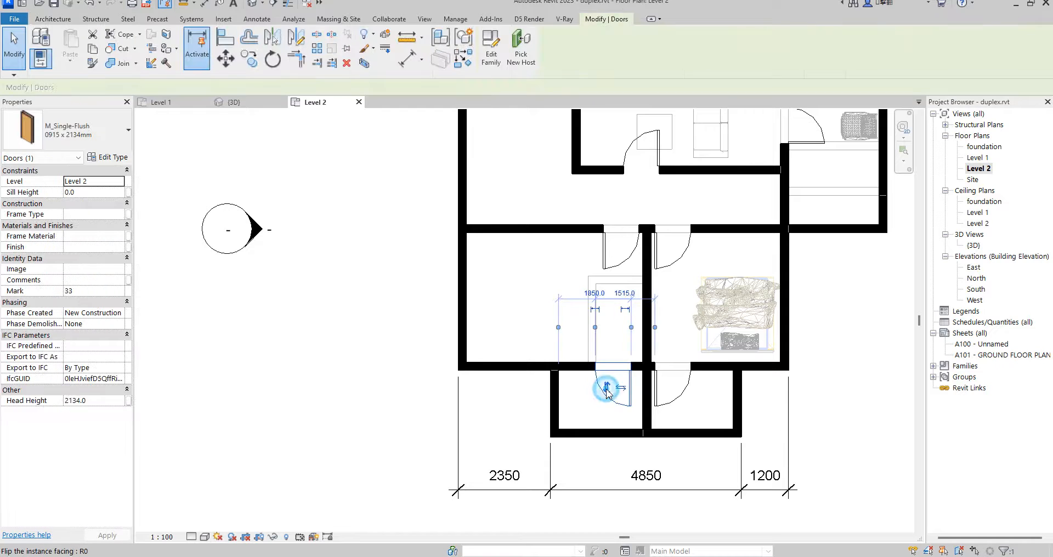
scroll(607, 391, down, 3)
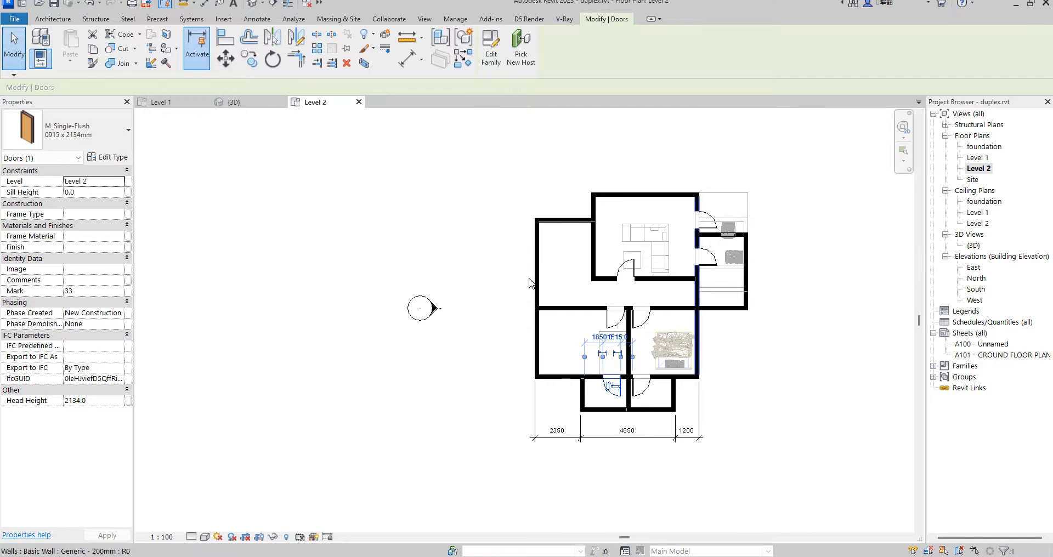
click(409, 174)
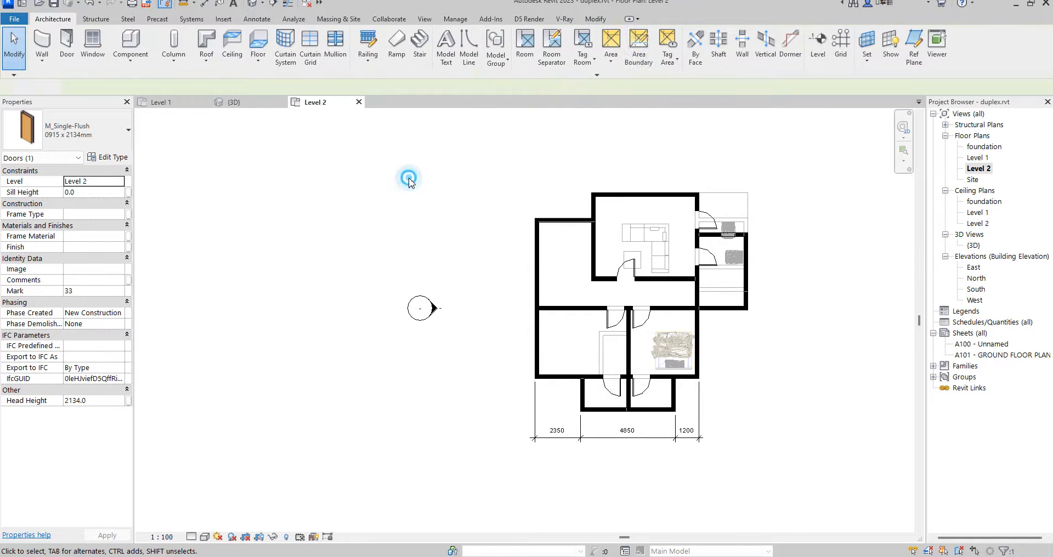
Step: Place a 2.5mm Arial text note reading "master room" in the upper main room
click(225, 20)
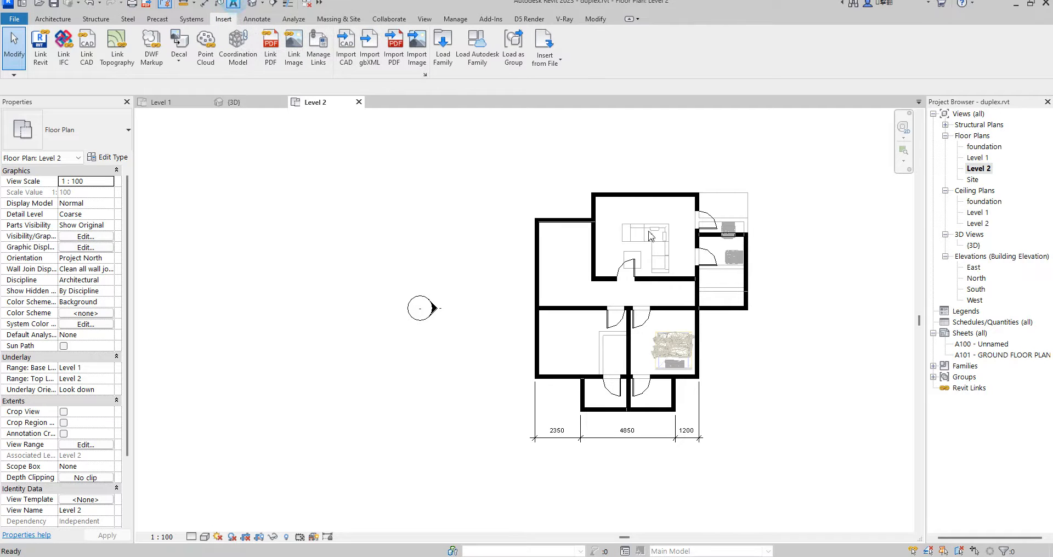
click(234, 5)
scroll(620, 230, up, 1)
click(621, 230)
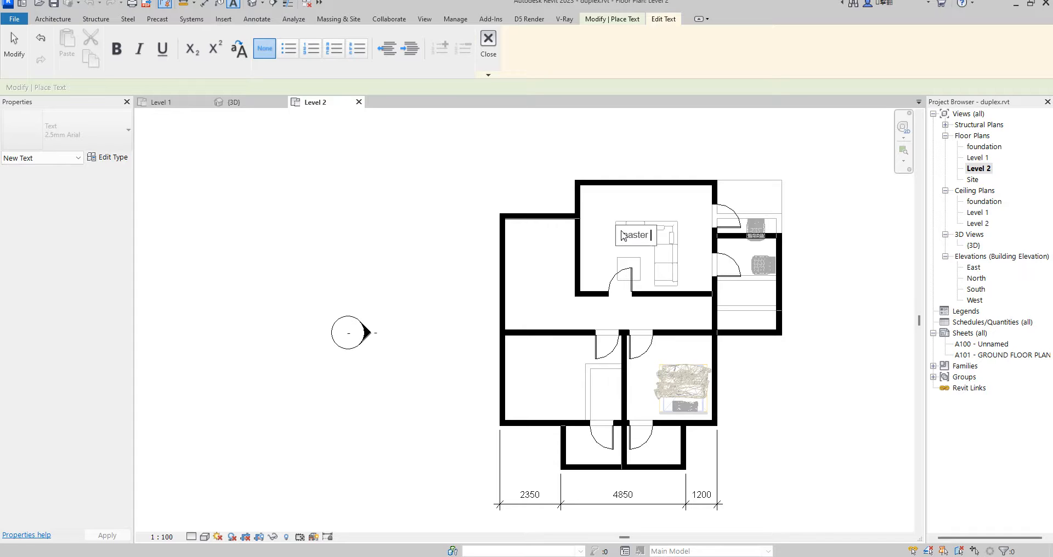
click(549, 373)
Step: Label the lower-left room "madam" and the lower-right room "children" with text notes
click(545, 384)
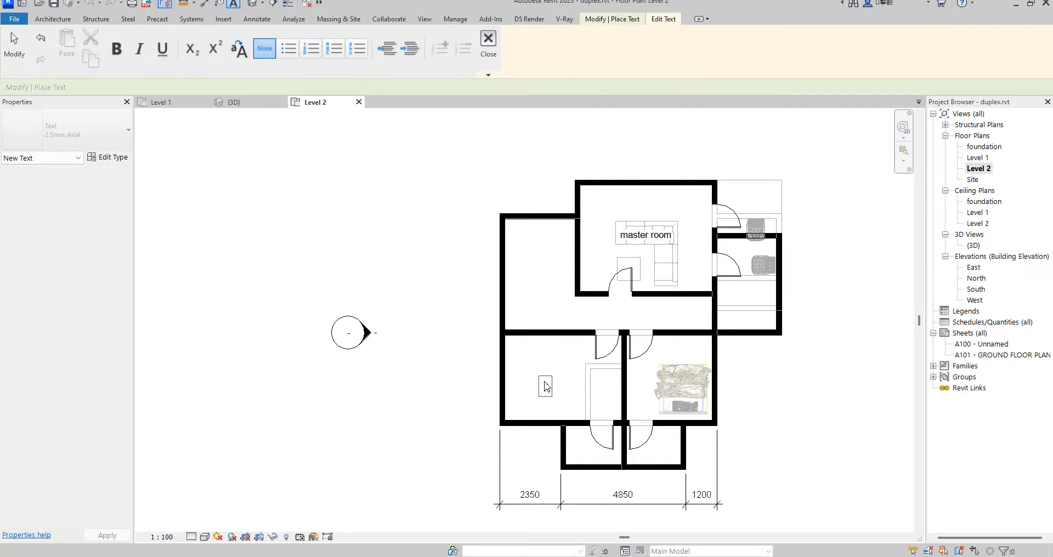
text(sada)
click(647, 381)
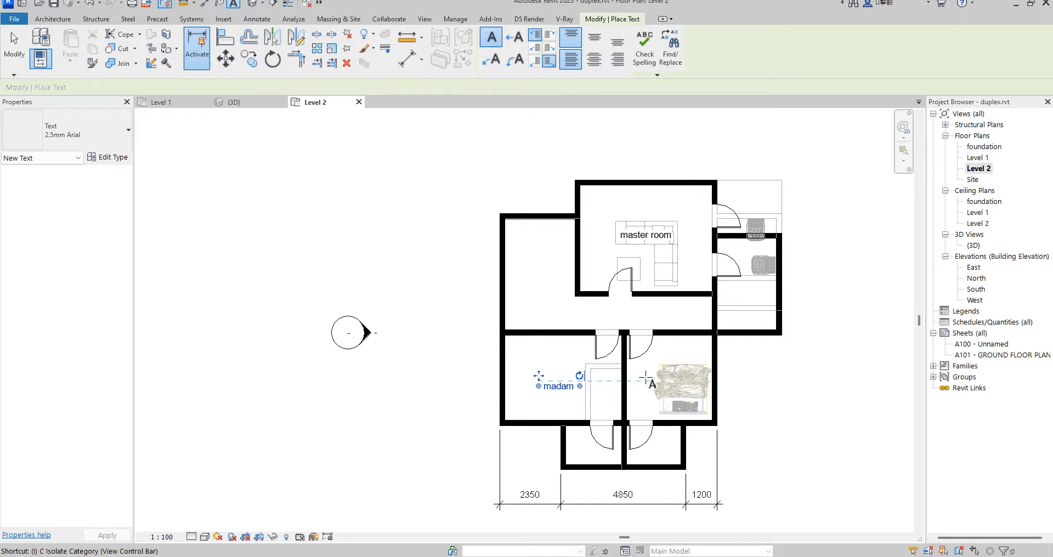
click(642, 377)
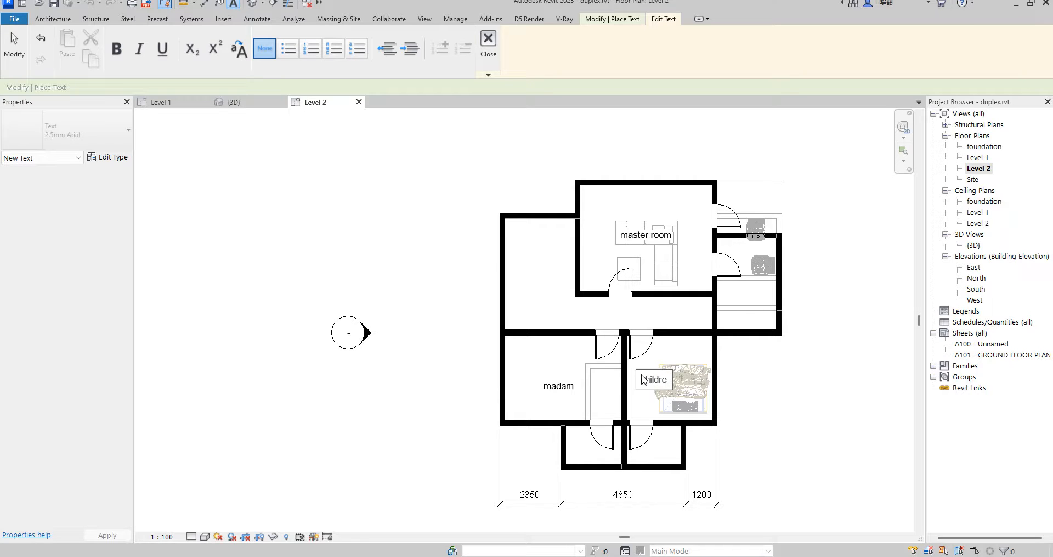
click(752, 306)
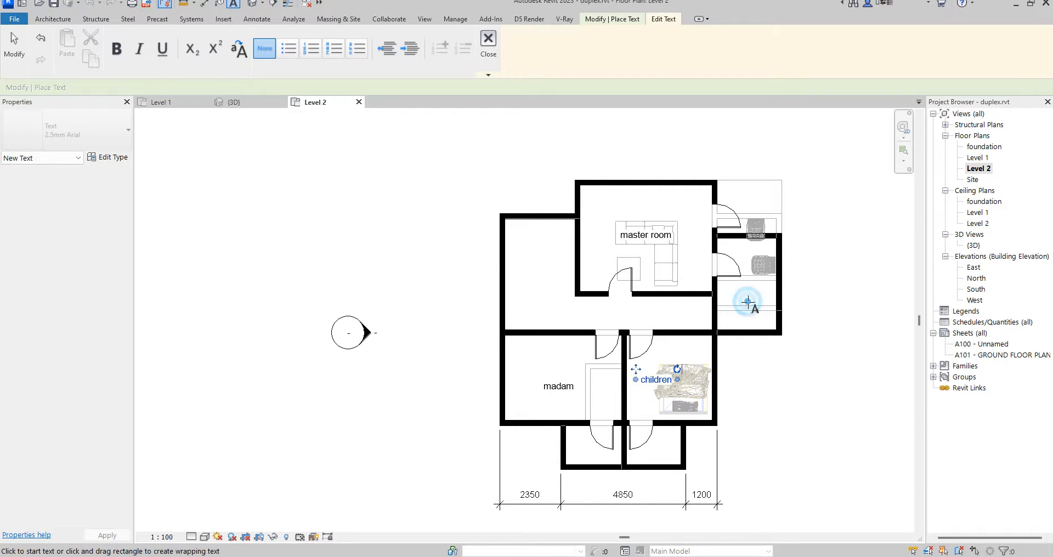
Step: Label the right side room "masrter t" with a text note and end the text command
scroll(749, 304, up, 2)
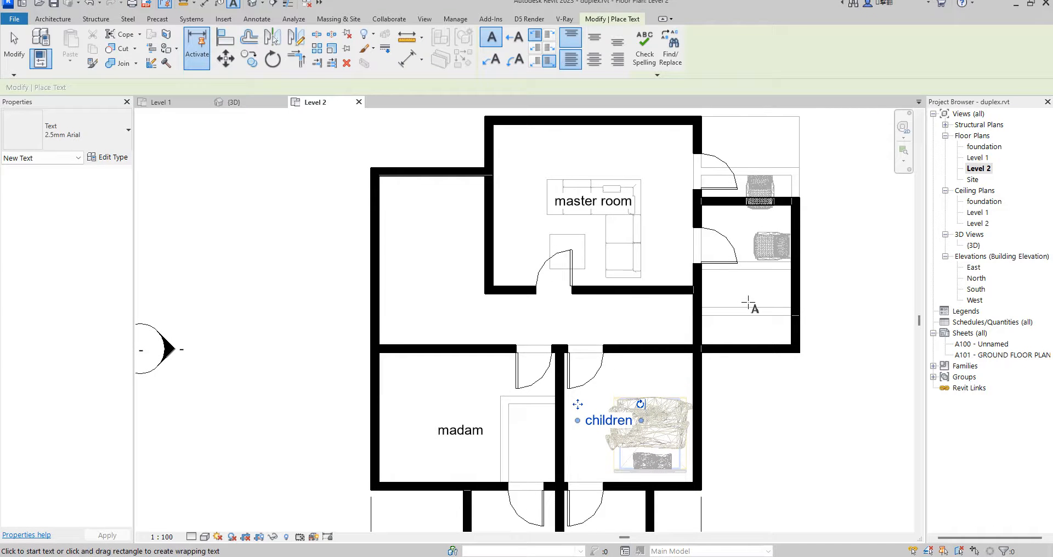
click(731, 291)
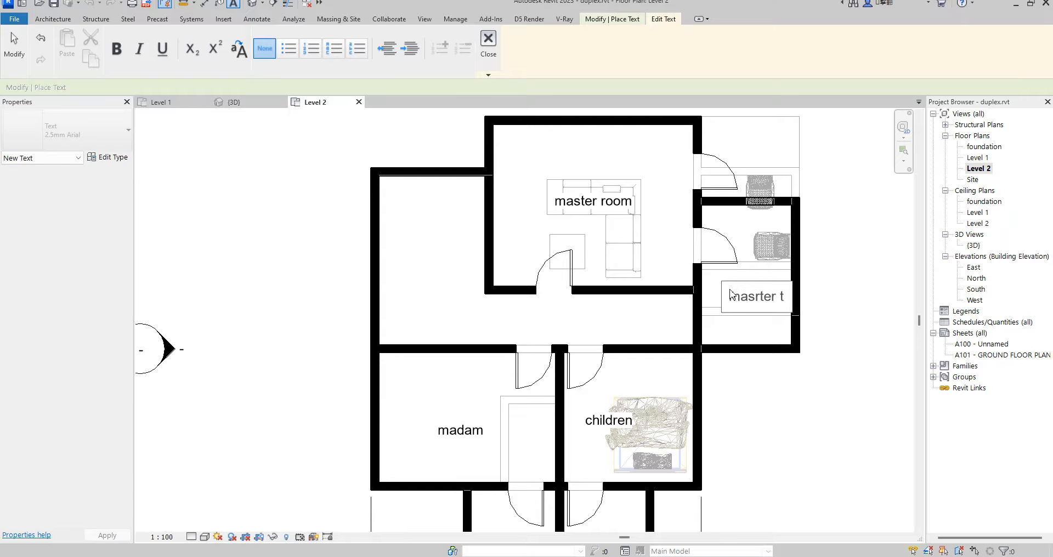
click(832, 307)
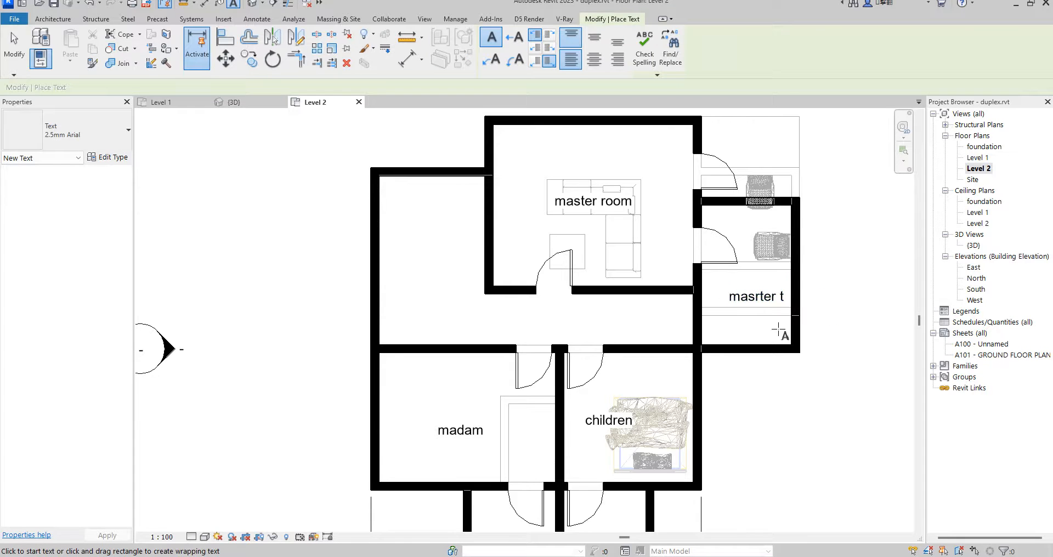
key(Escape)
scroll(778, 329, down, 3)
scroll(580, 457, up, 3)
scroll(616, 464, down, 2)
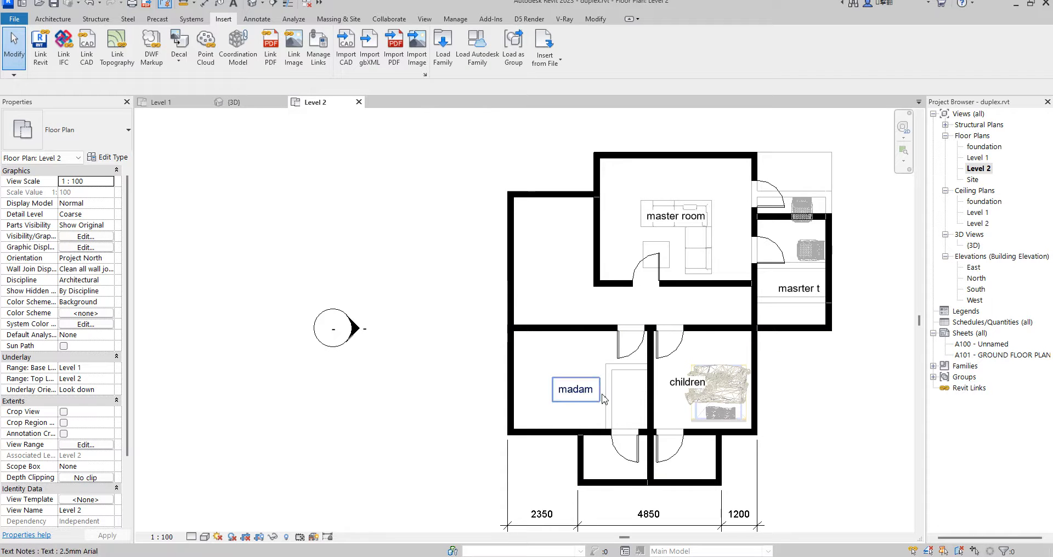
Step: Flip the hinge side of the madam room's door in the dividing wall so it hinges beside the partition
click(639, 355)
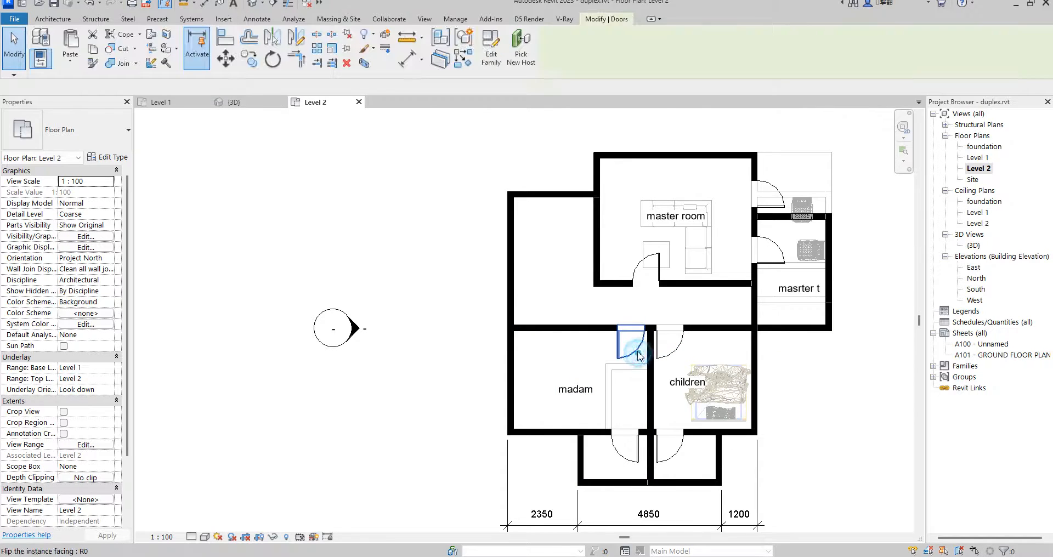
click(731, 346)
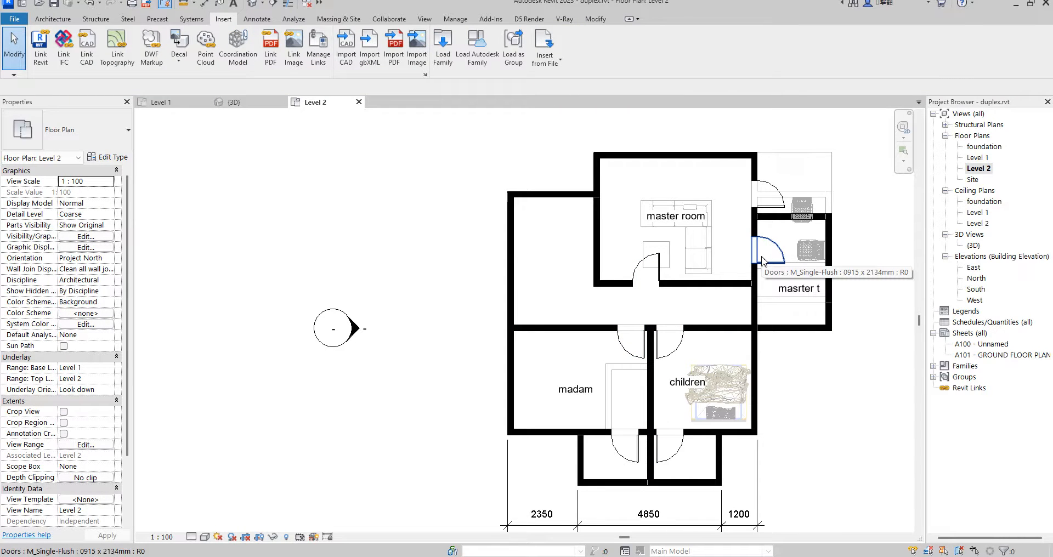
click(820, 216)
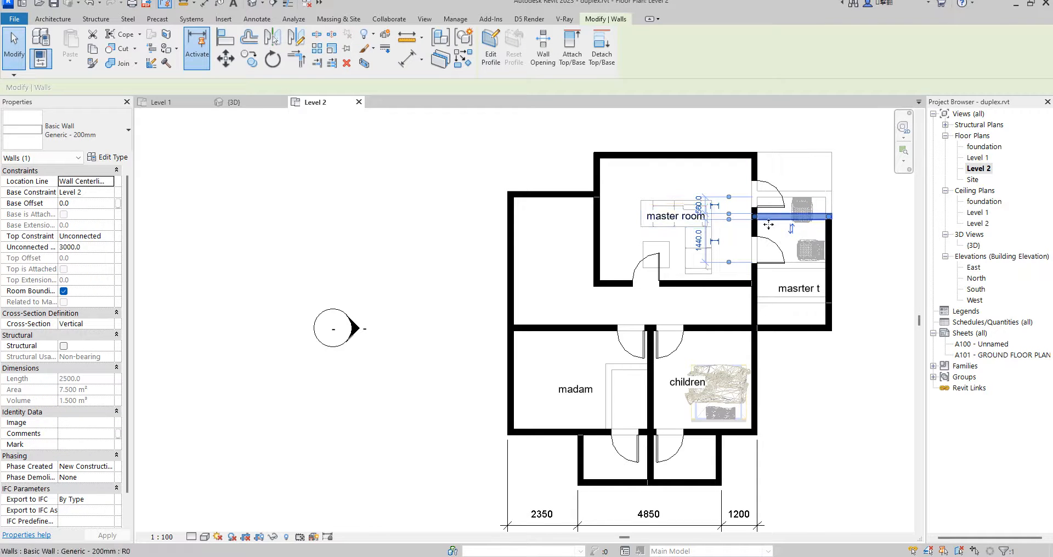
click(565, 245)
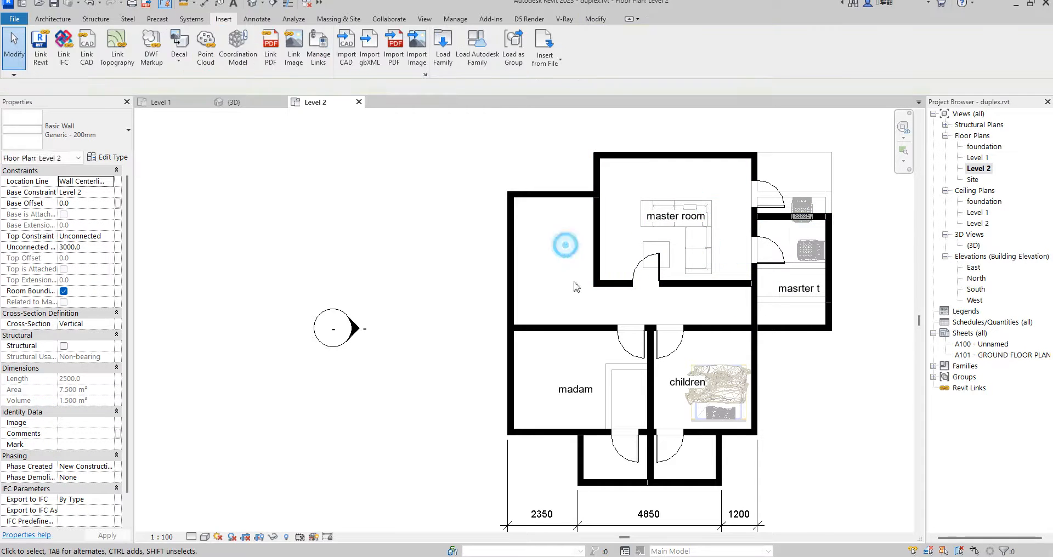
Step: Place two M_Fixed 0915 x 1830mm windows in the madam room's left exterior wall, with sill height 400 and head height 2100
click(52, 19)
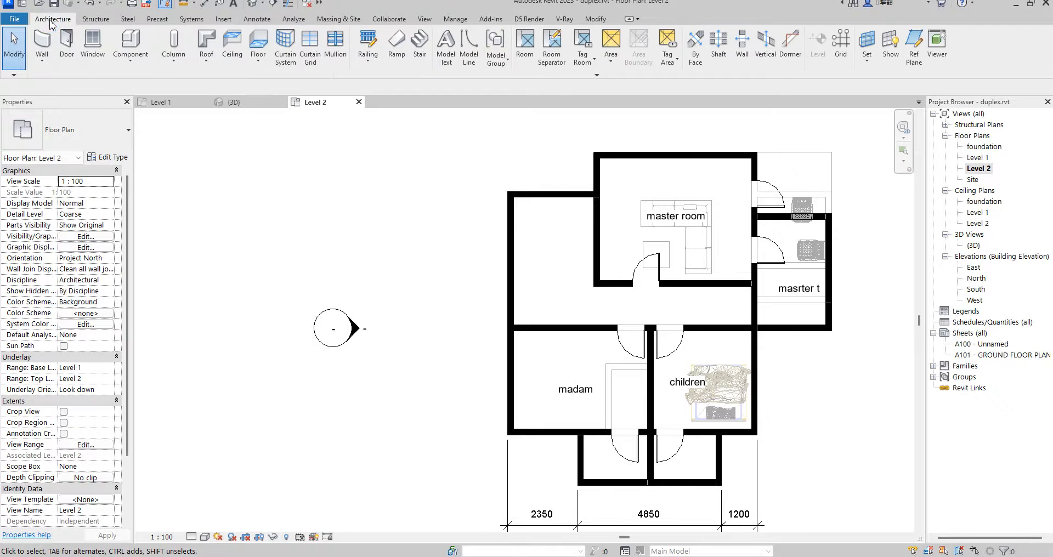
click(92, 41)
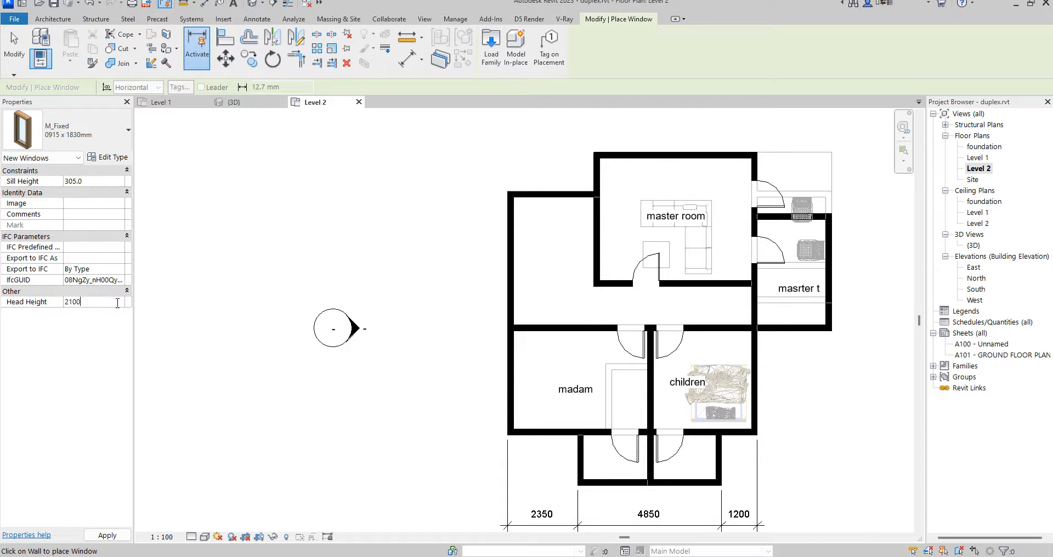
click(508, 396)
click(509, 366)
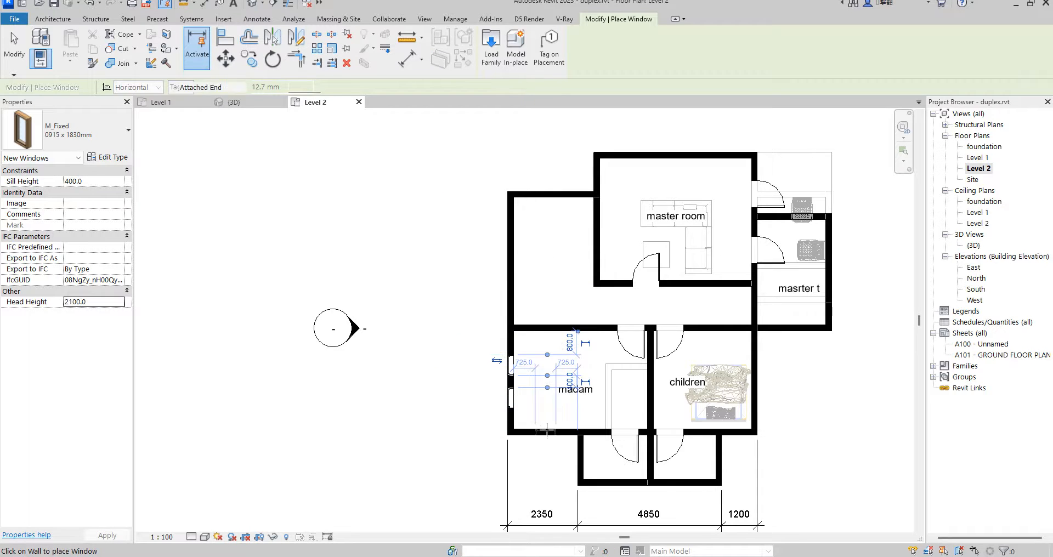
Step: Add two fixed windows in the madam room's lower exterior wall and one in the children room's short lower wall segment right of the projection
click(531, 433)
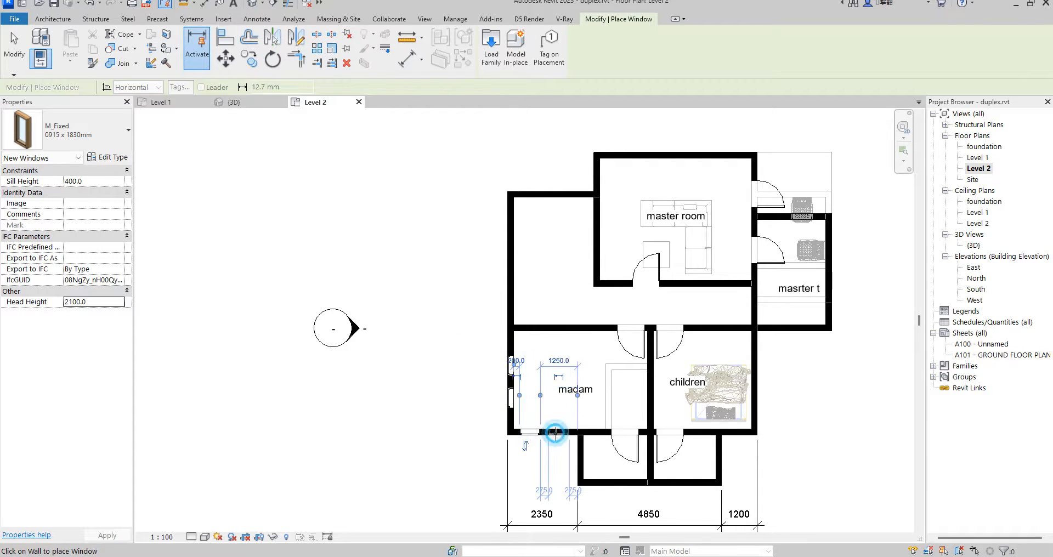
click(555, 433)
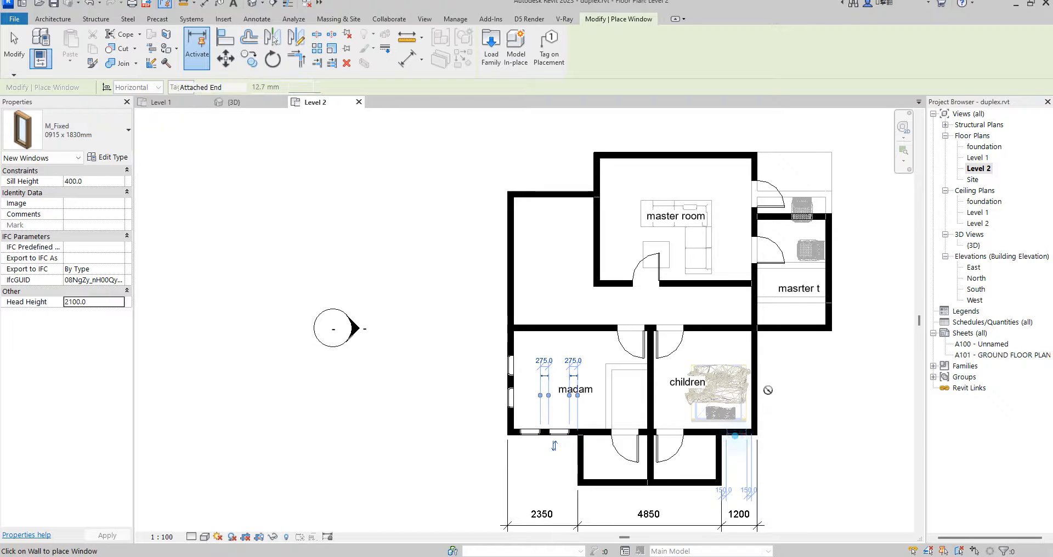
click(736, 432)
scroll(768, 357, up, 6)
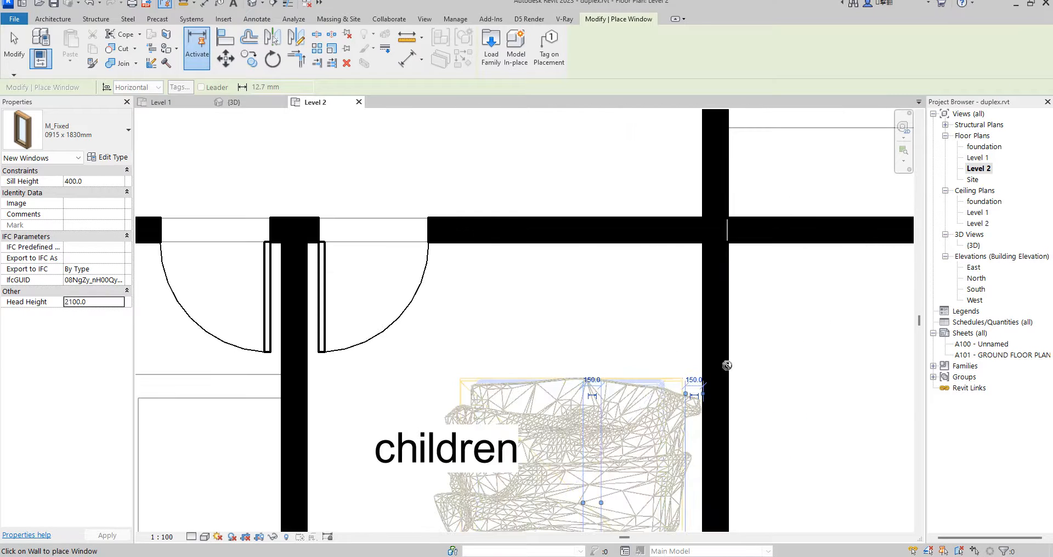
Step: Add two fixed windows in the children room's right exterior wall and one in the master room's short exposed left wall segment
click(727, 363)
scroll(721, 304, down, 3)
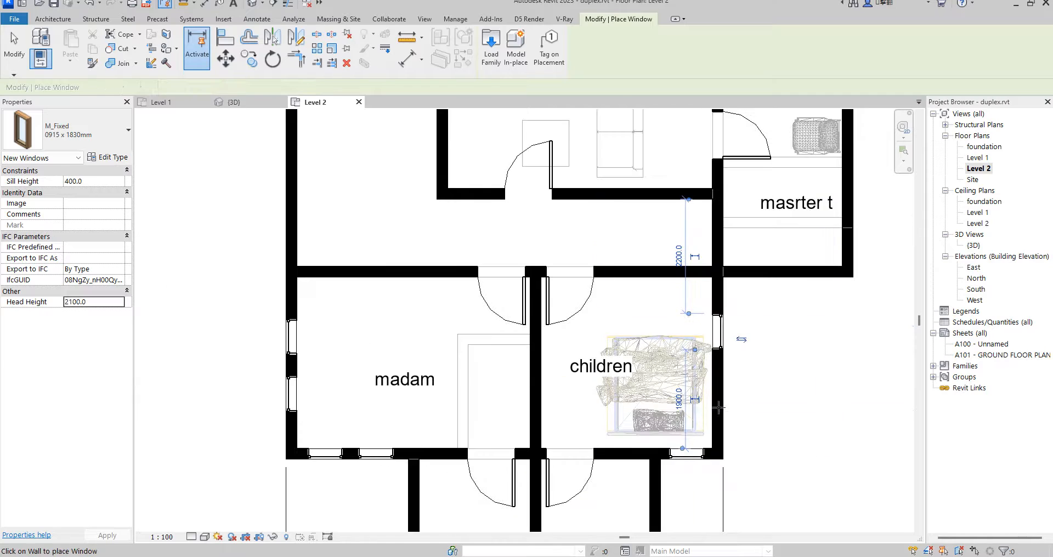
scroll(724, 386, down, 3)
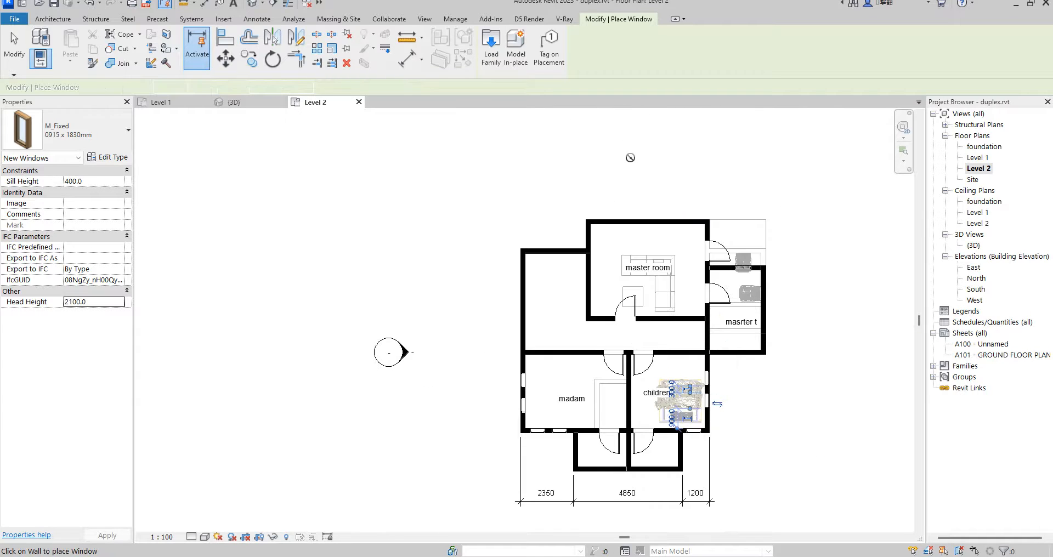
scroll(604, 226, up, 4)
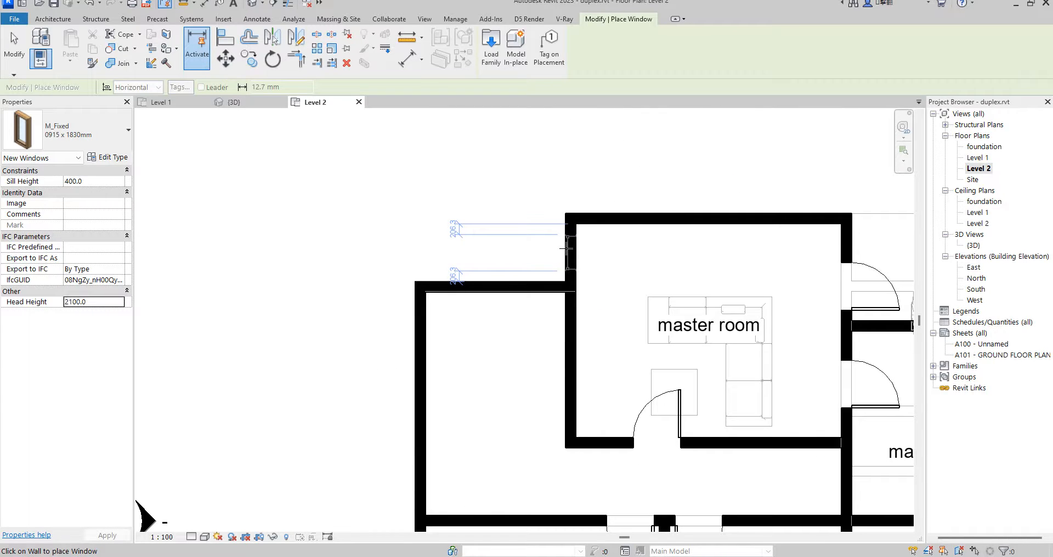
click(565, 248)
scroll(644, 200, down, 2)
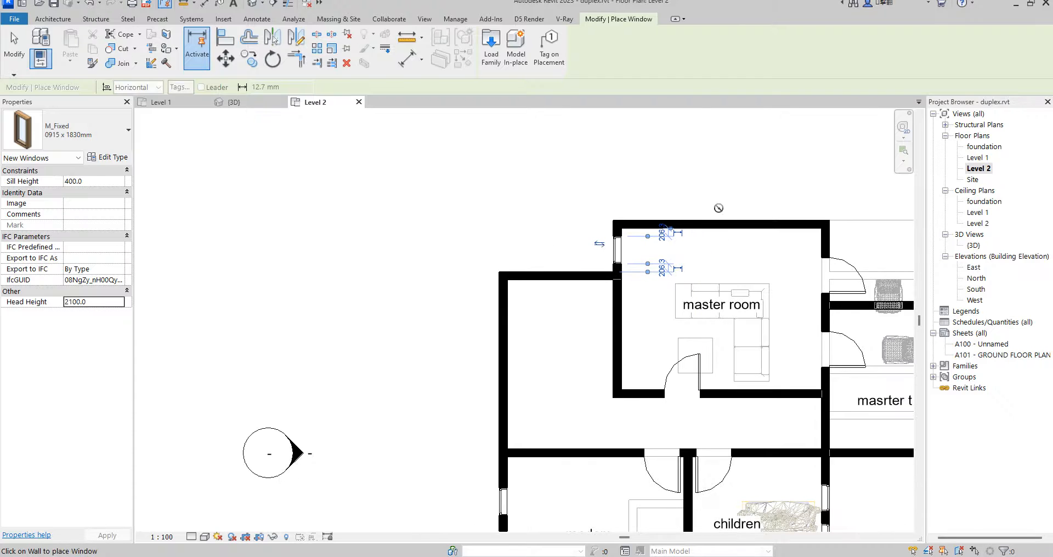
Step: Place a fixed window in the left exterior wall at the end of the corridor above the madam room, and end window placement
scroll(623, 199, down, 3)
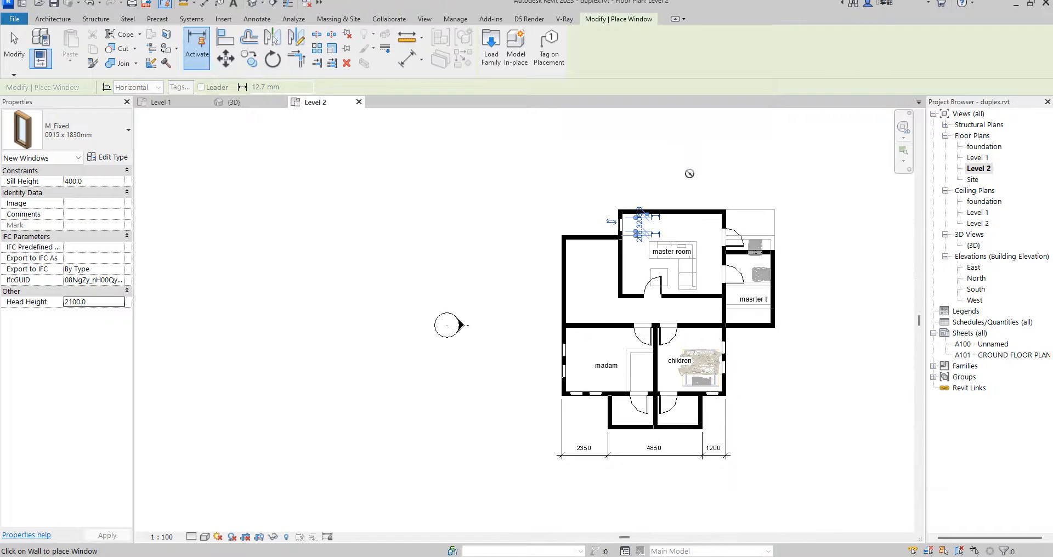
scroll(577, 256, up, 2)
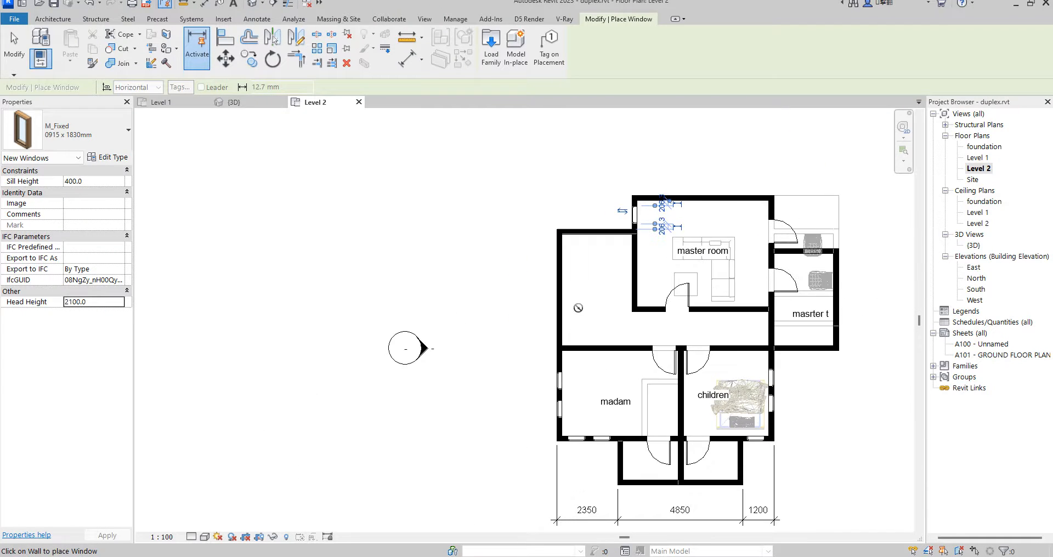
click(558, 331)
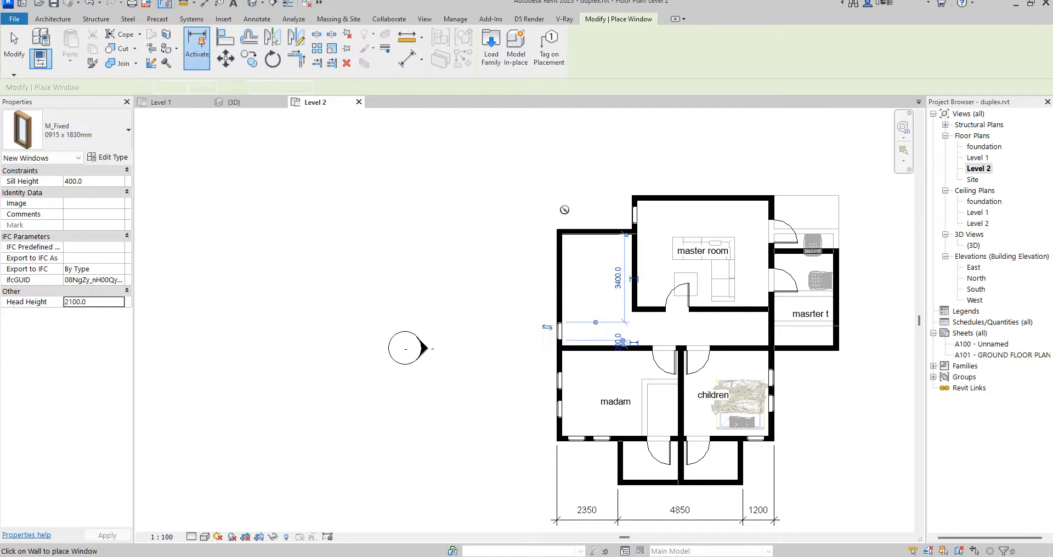
right_click(560, 177)
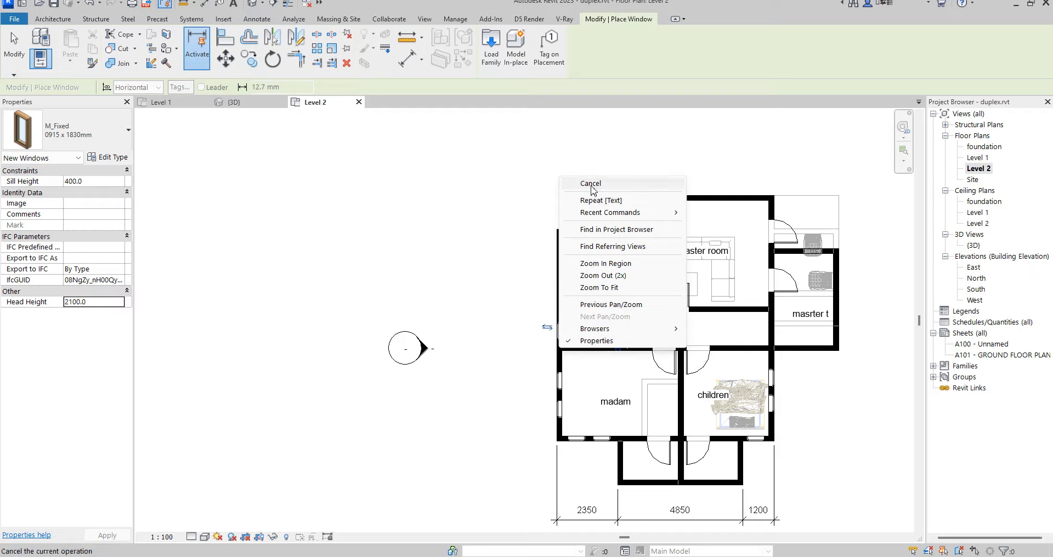
click(583, 188)
scroll(587, 215, down, 5)
scroll(641, 279, up, 3)
scroll(785, 249, up, 3)
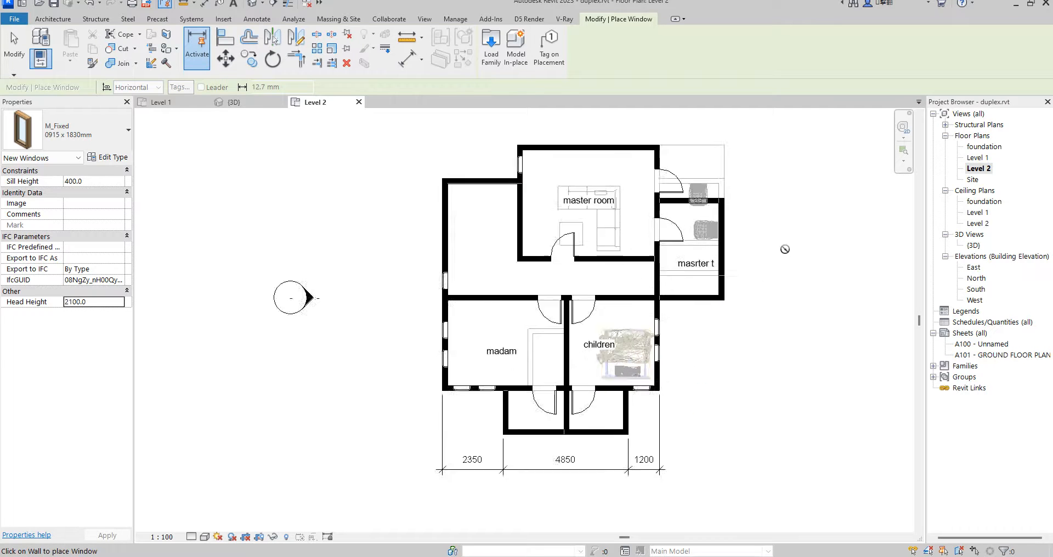
right_click(764, 196)
click(790, 207)
scroll(718, 233, down, 2)
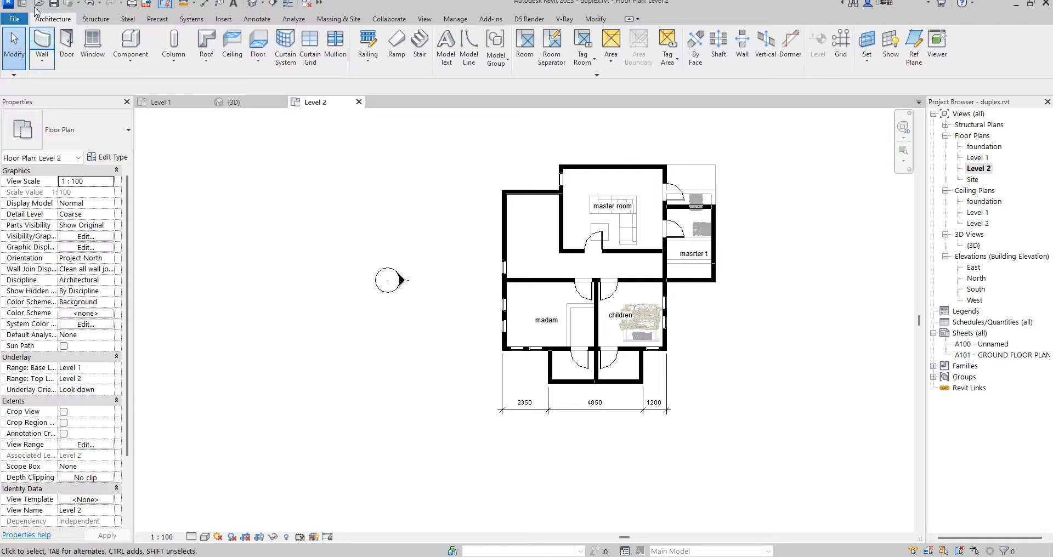
Step: Place a Basin - Small component against the lower wall in each of the two small rooms below the madam and children rooms
click(141, 40)
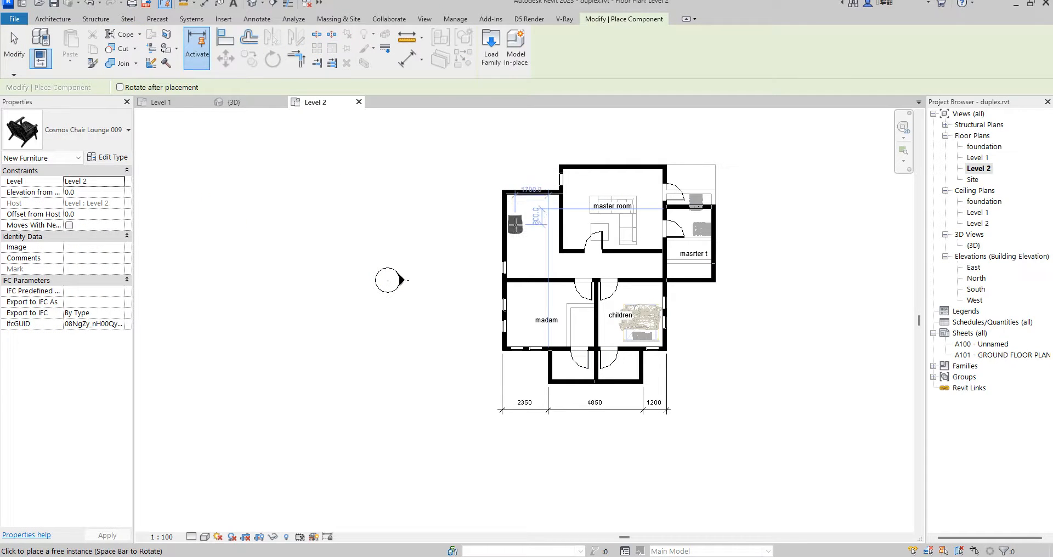
scroll(595, 328, up, 1)
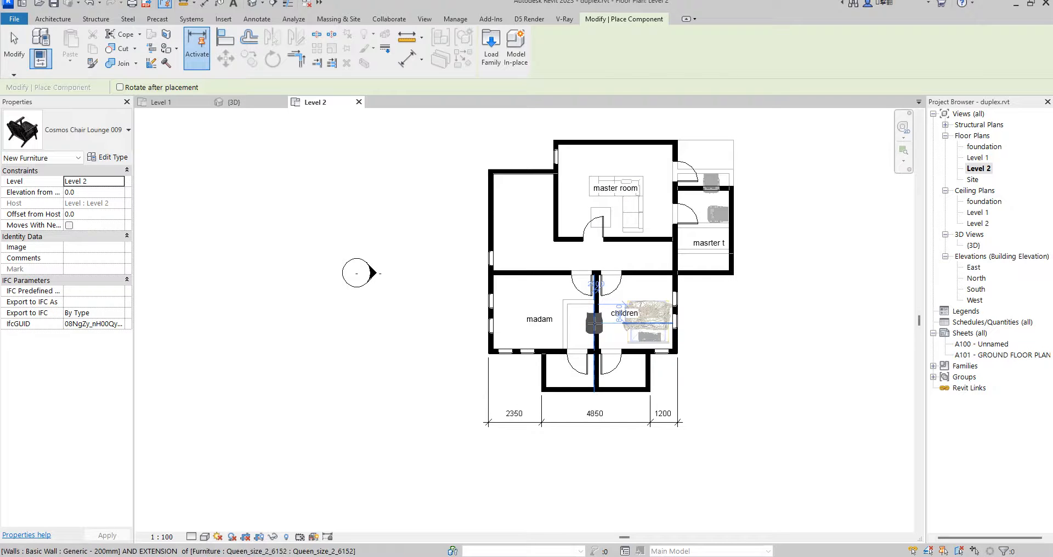
click(110, 130)
scroll(51, 240, up, 3)
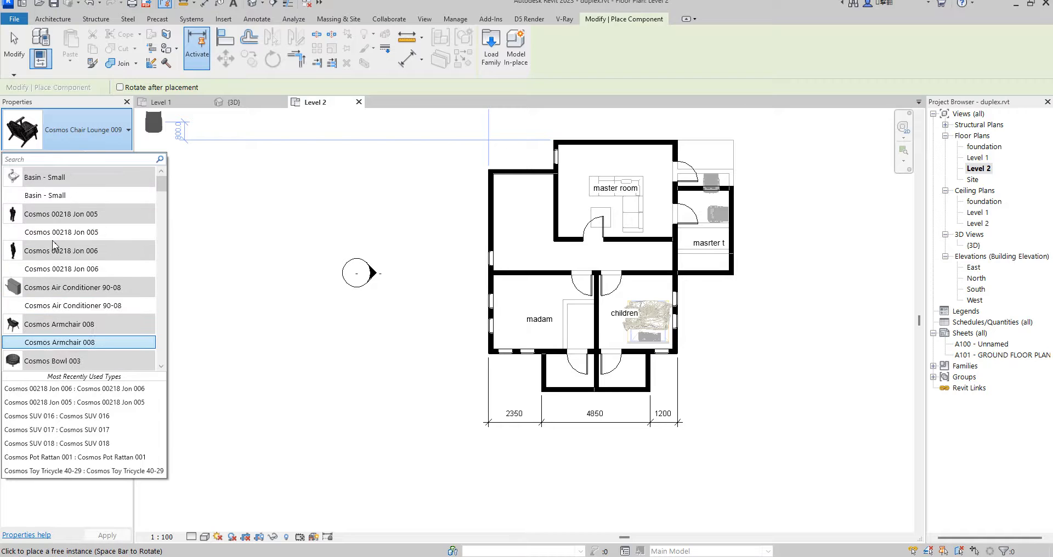
click(44, 204)
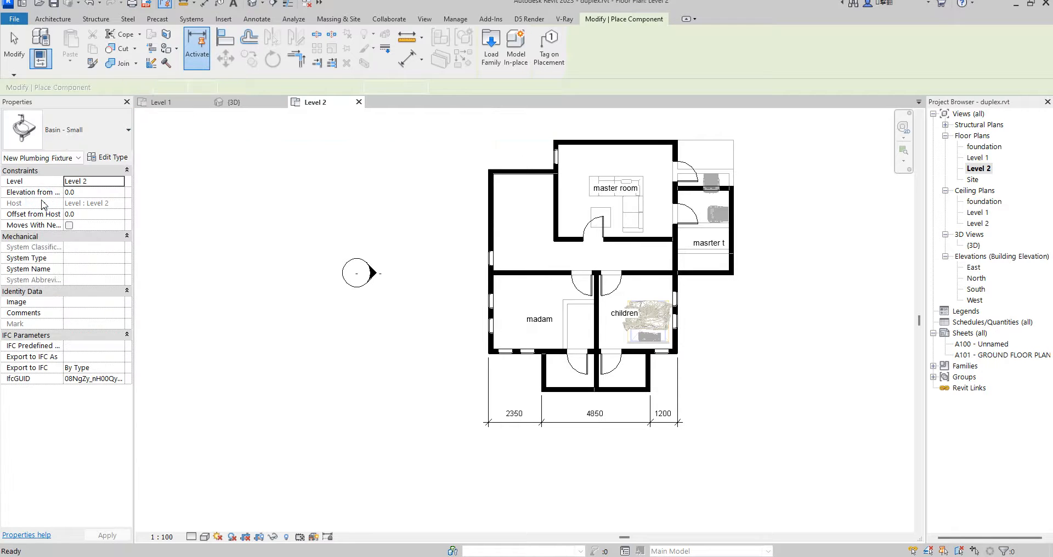
scroll(596, 398, up, 3)
scroll(555, 382, up, 3)
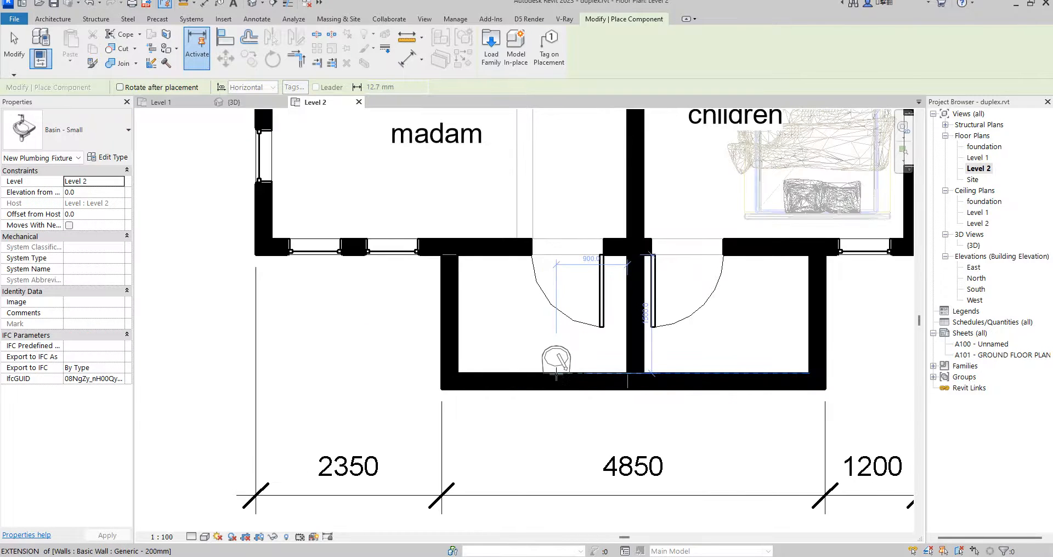
click(556, 376)
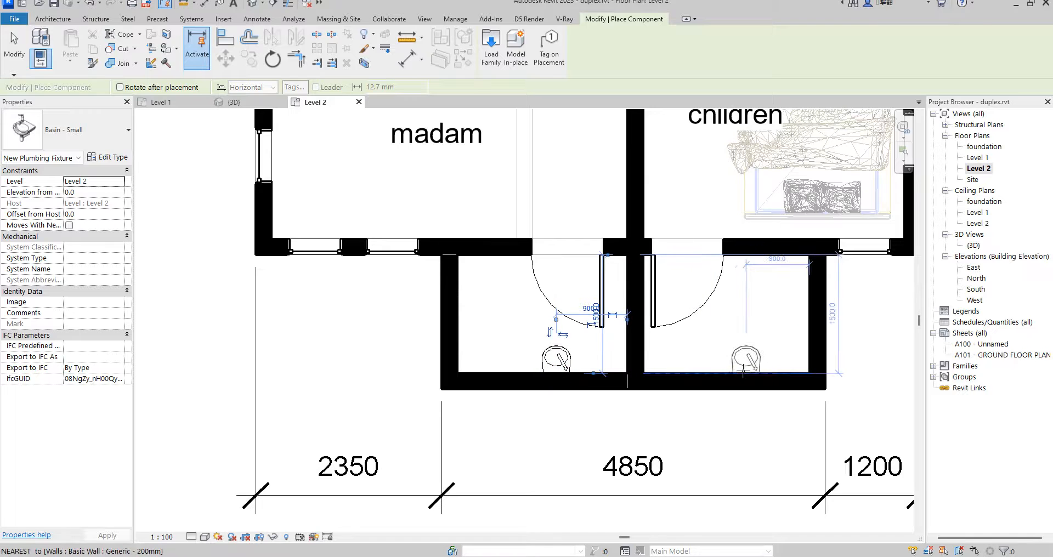
scroll(732, 375, down, 6)
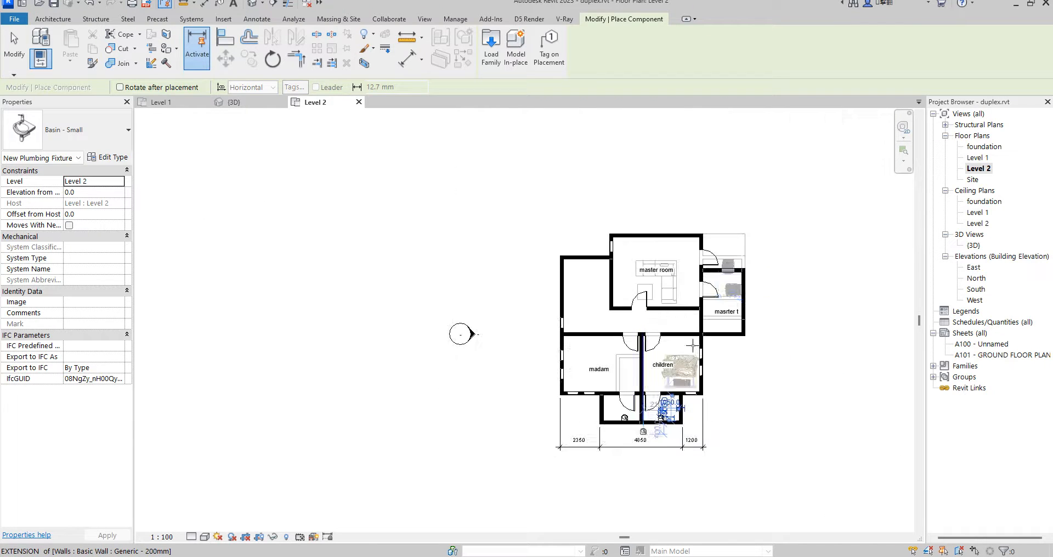
Step: Place a Basin - Small against the right wall near the upper corner of the masrter t room and end component placement
scroll(728, 266, up, 5)
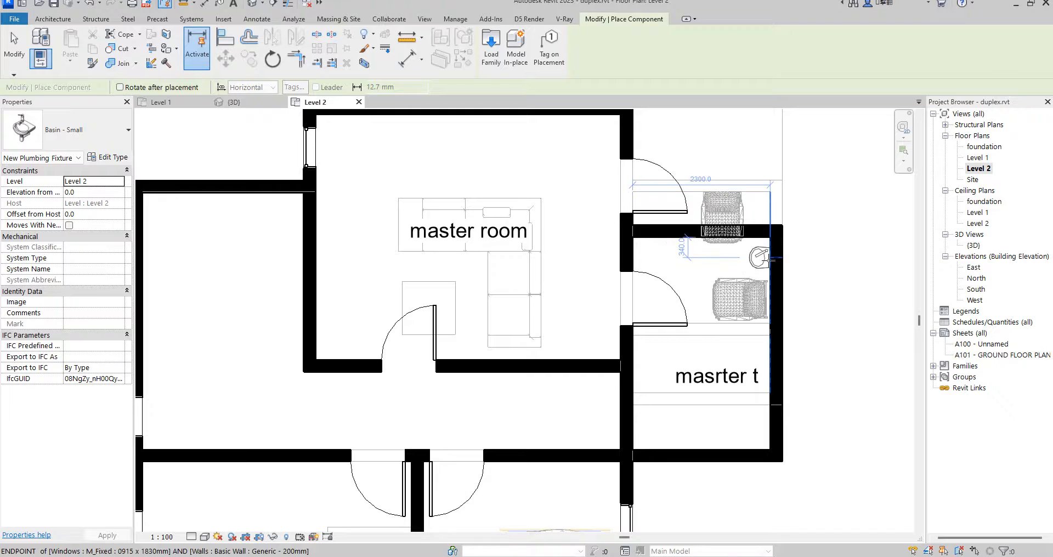
click(758, 260)
scroll(686, 264, down, 5)
key(Escape)
key(Escape)
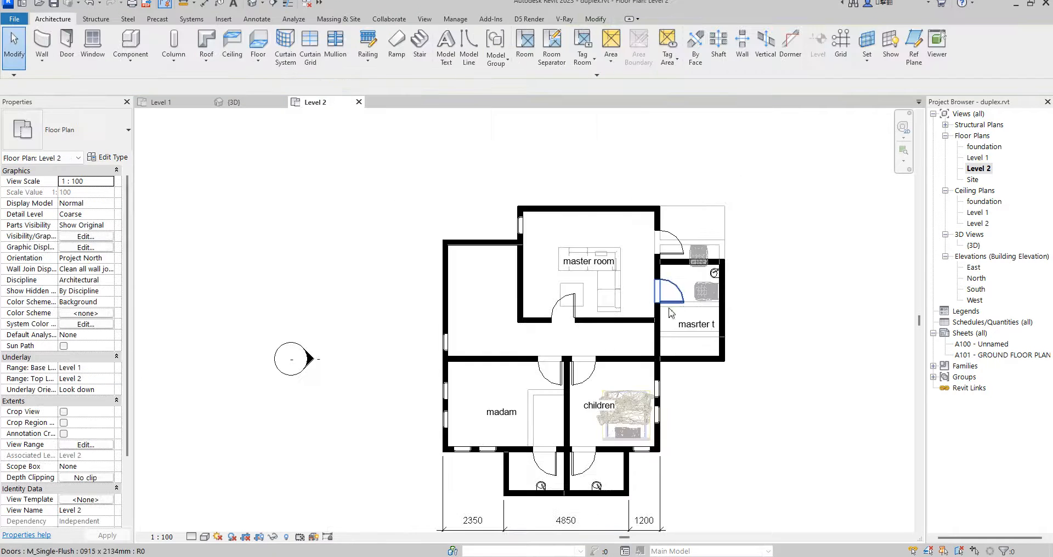
Step: Start a Queen_size_2_6152 bed component and set its elevation from level to -850
click(131, 42)
click(82, 130)
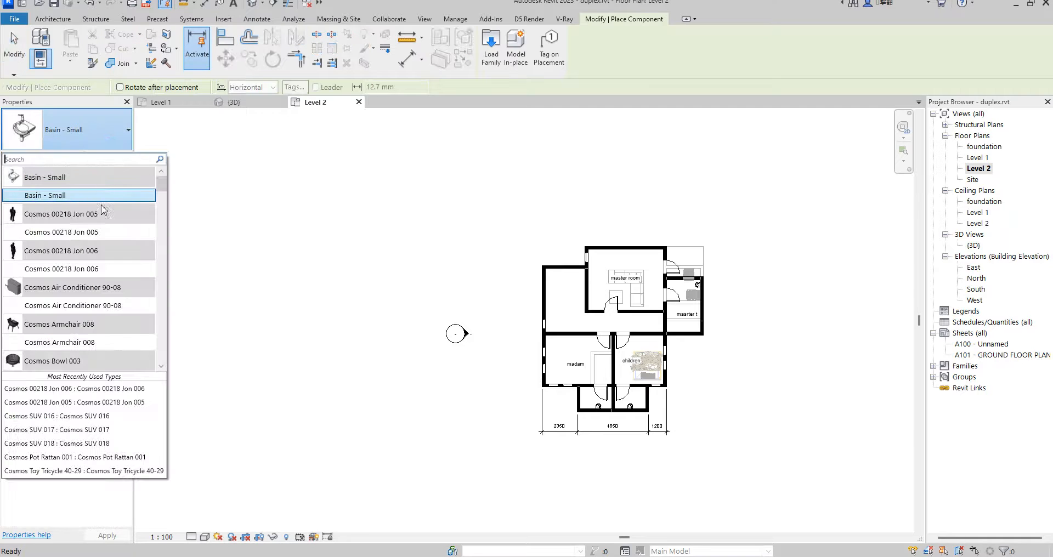
drag(163, 193, 159, 354)
click(74, 210)
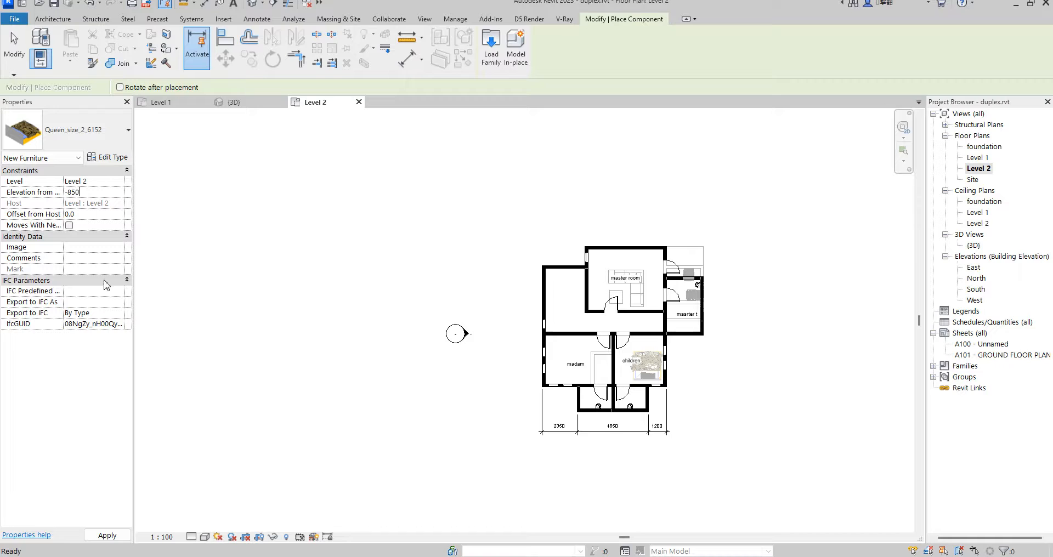
Step: Place the rotated queen-size bed in both the madam and children rooms, with headboards toward the lower wall, and end placement
scroll(558, 368, up, 1)
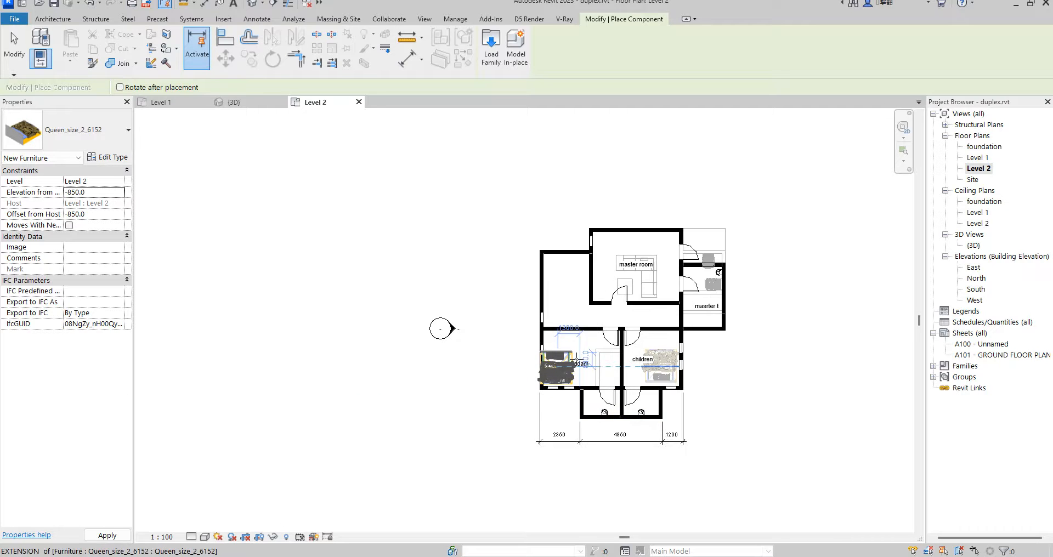
scroll(576, 361, up, 1)
key(space)
key(space)
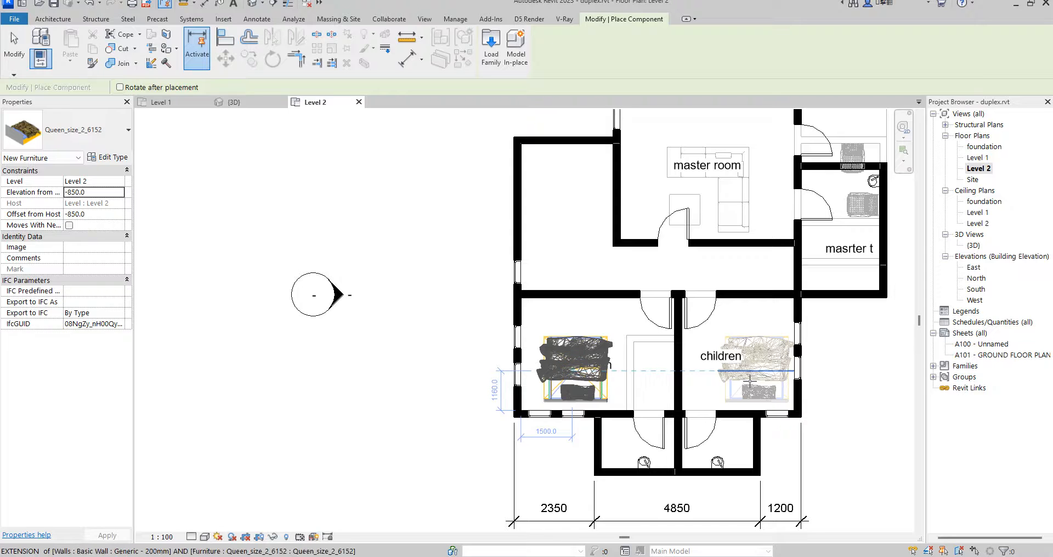
click(750, 374)
key(Escape)
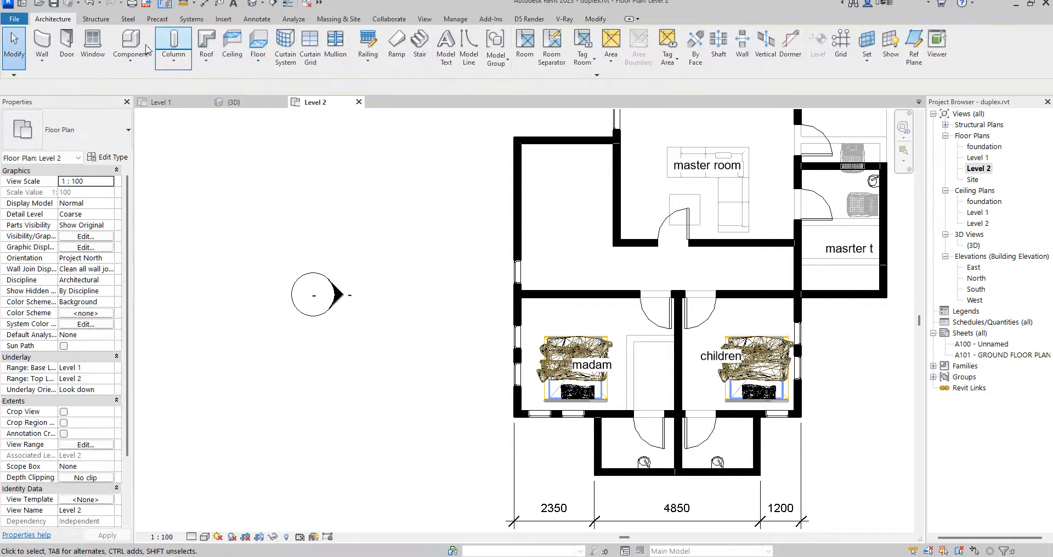
Step: Place an M_Shower Stall-2D in the upper right corner of the small room below the children room
click(138, 46)
click(124, 131)
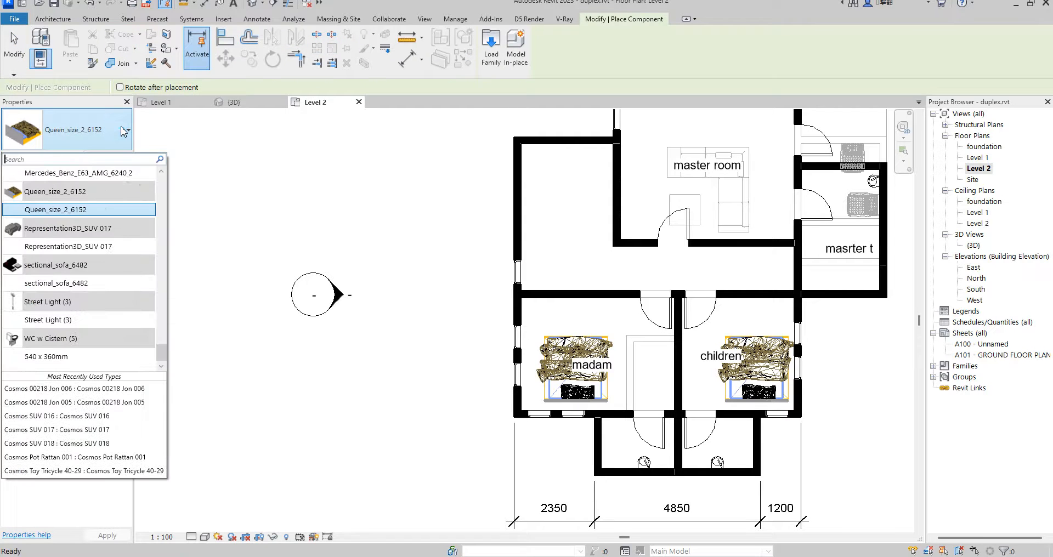
drag(161, 351, 158, 123)
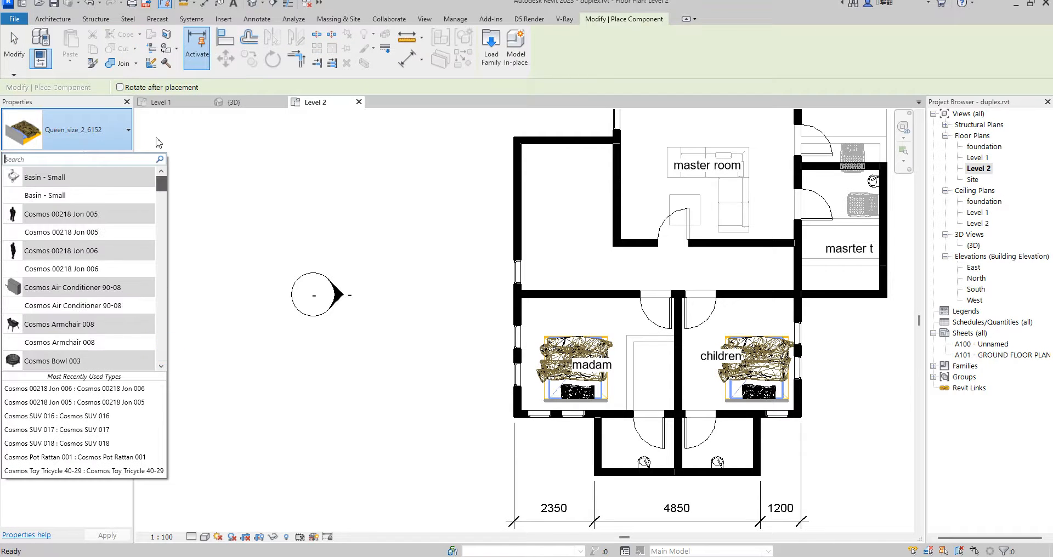
scroll(60, 294, down, 5)
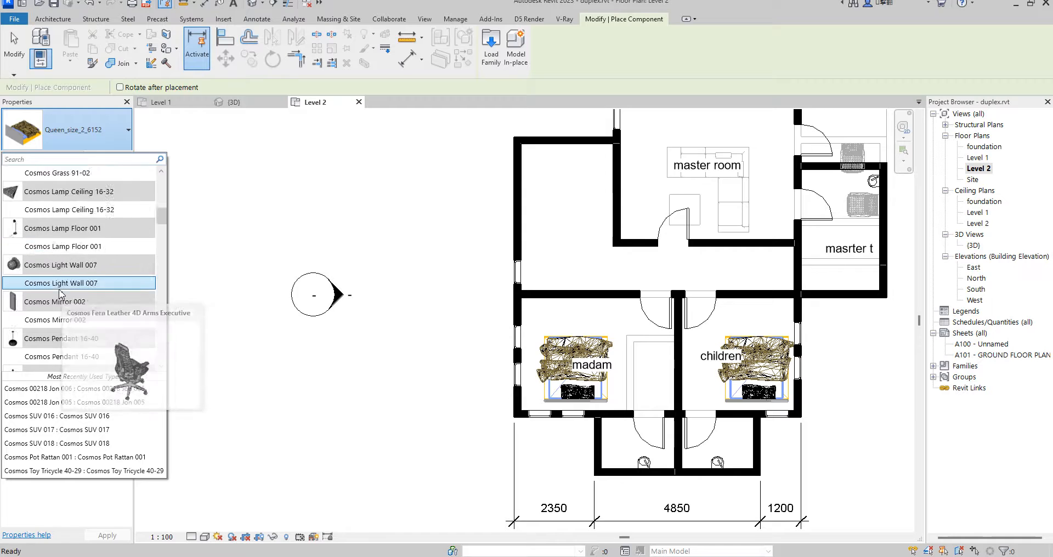
scroll(60, 294, down, 12)
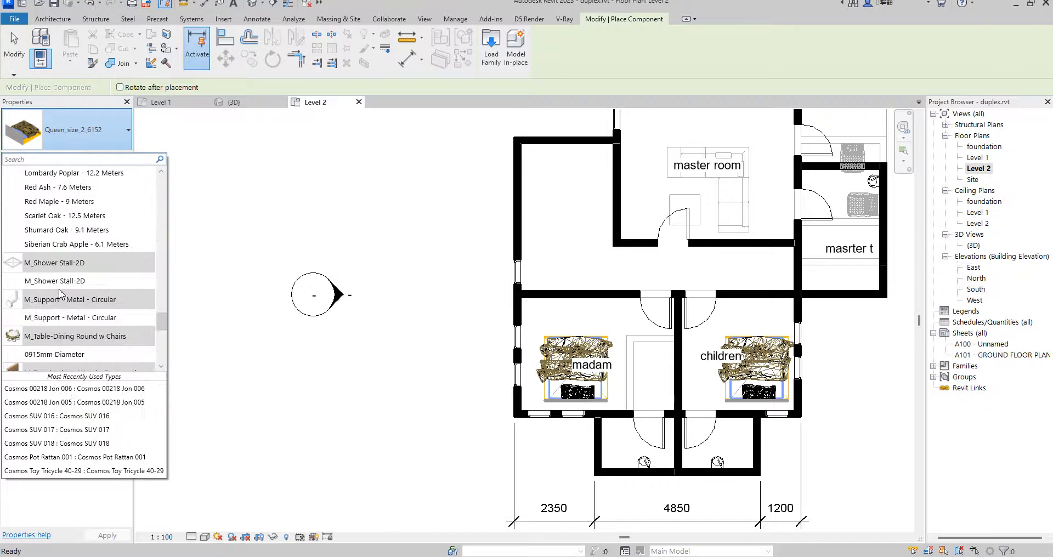
click(53, 276)
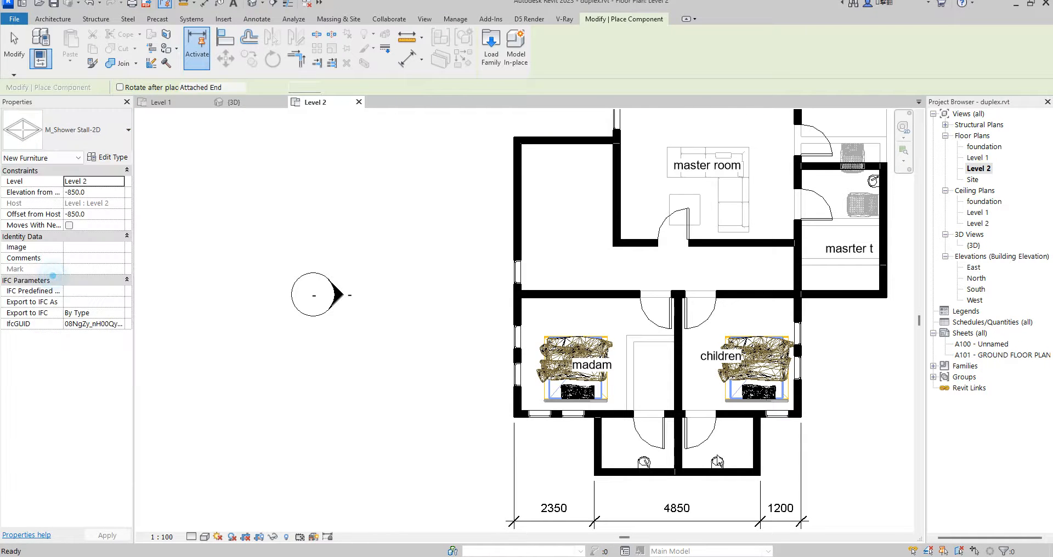
scroll(736, 446, up, 3)
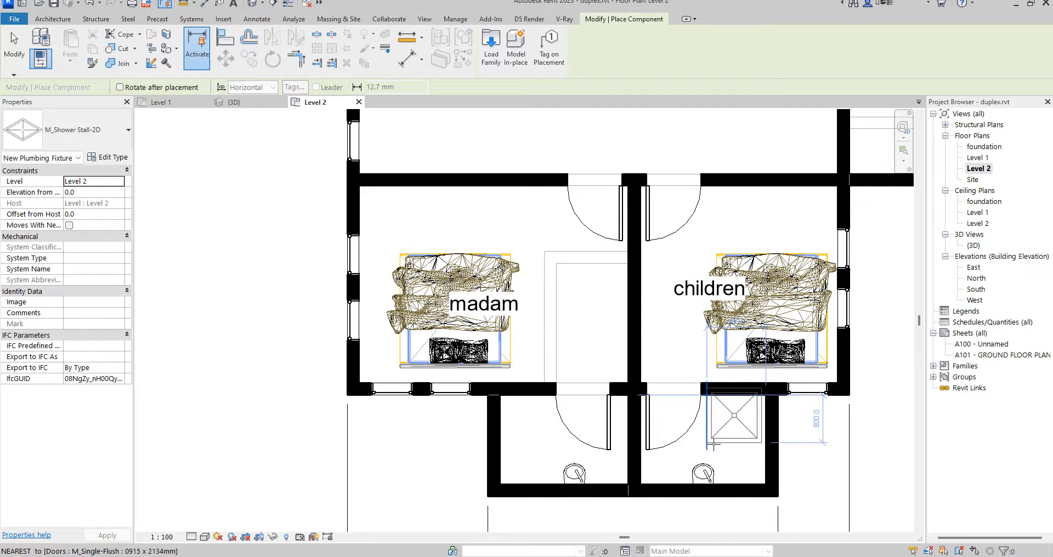
scroll(713, 446, up, 3)
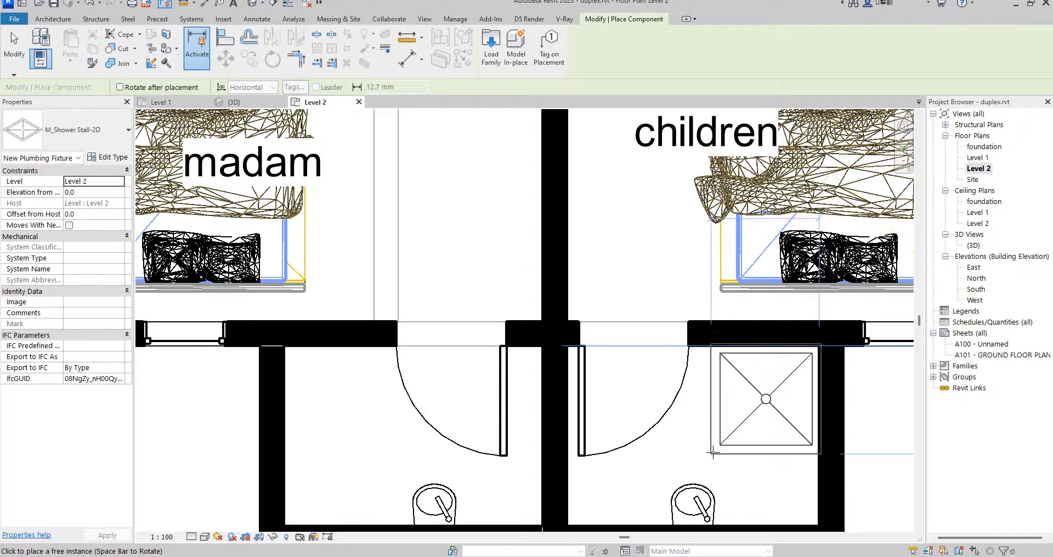
scroll(660, 377, down, 3)
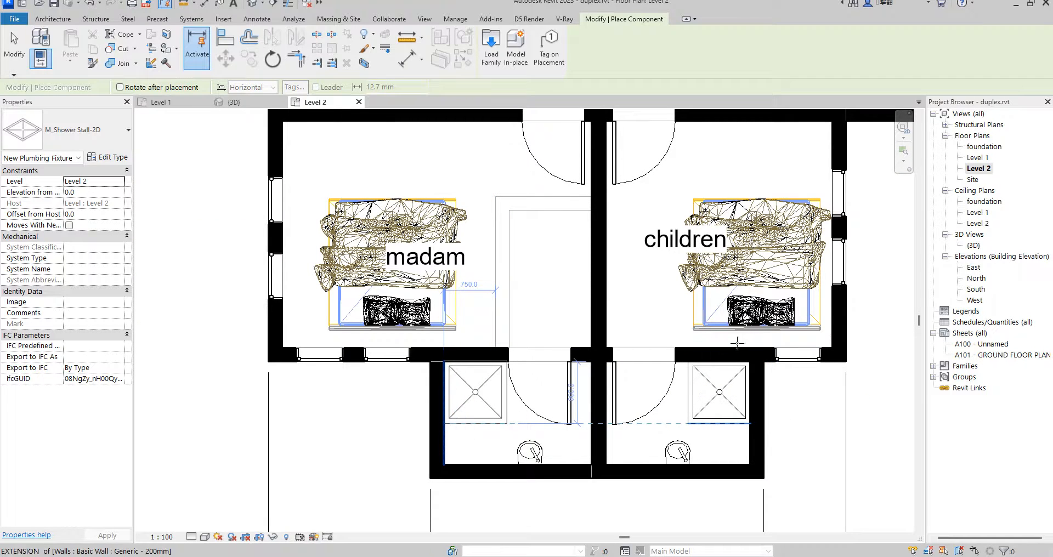
Step: Place a matching shower stall in the upper left corner of the small room below the madam room and end component placement
click(450, 417)
right_click(656, 286)
click(688, 295)
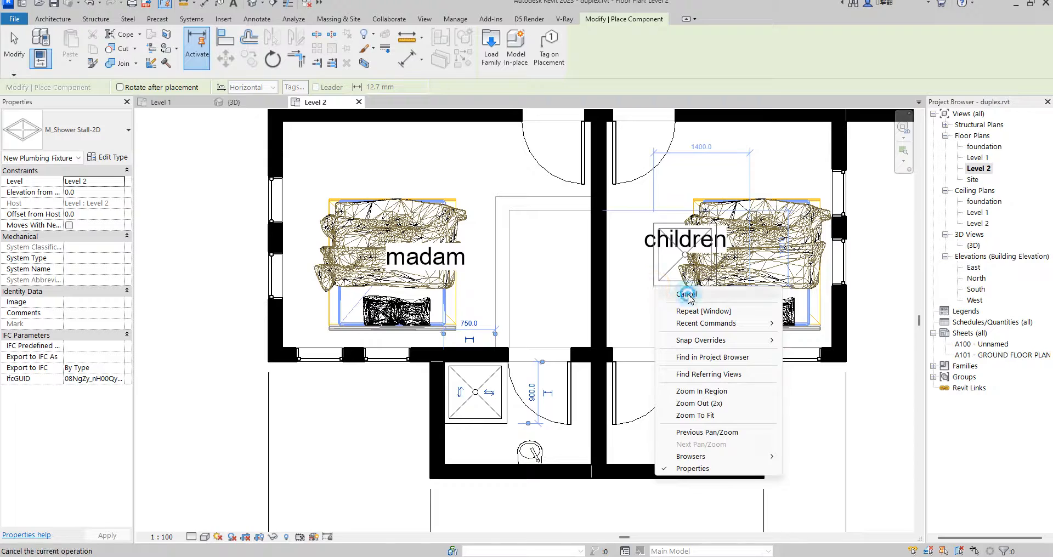
right_click(626, 281)
click(657, 289)
Step: Move the basins in both small rooms below madam and children along the lower wall, closer to the shared dividing wall
scroll(658, 296, down, 2)
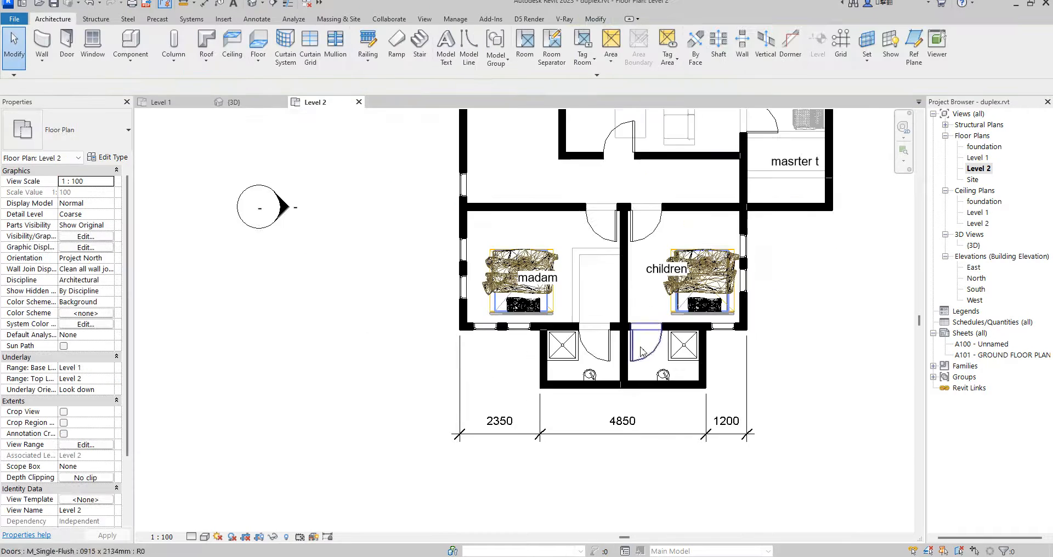
scroll(680, 329, up, 4)
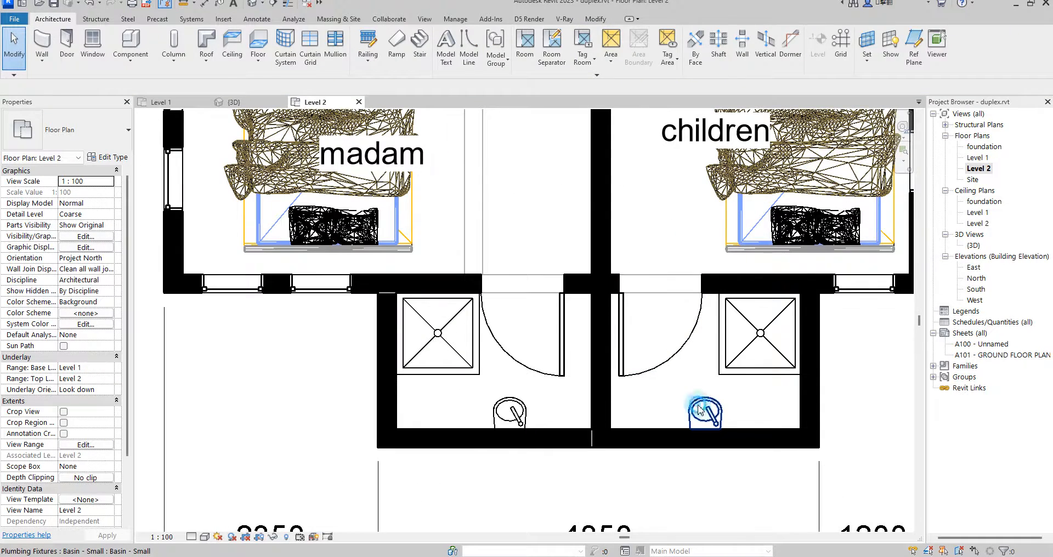
click(700, 410)
scroll(700, 411, up, 2)
drag(692, 420, 625, 409)
click(318, 413)
drag(351, 412, 428, 412)
scroll(700, 340, down, 2)
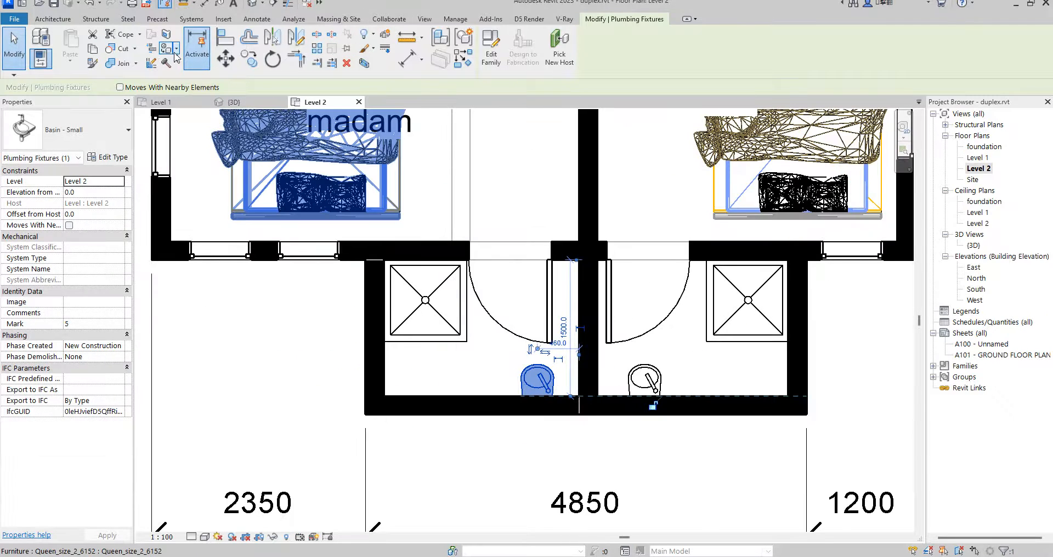
Step: Place a WC w Cistern (5) 540 x 360mm against the outer side wall in each of the two small shower rooms
click(53, 19)
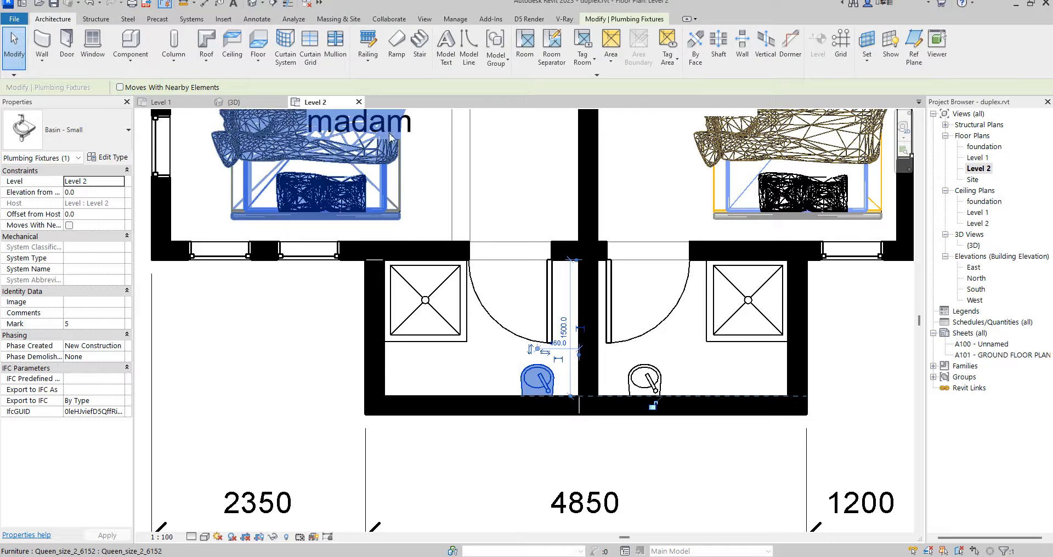
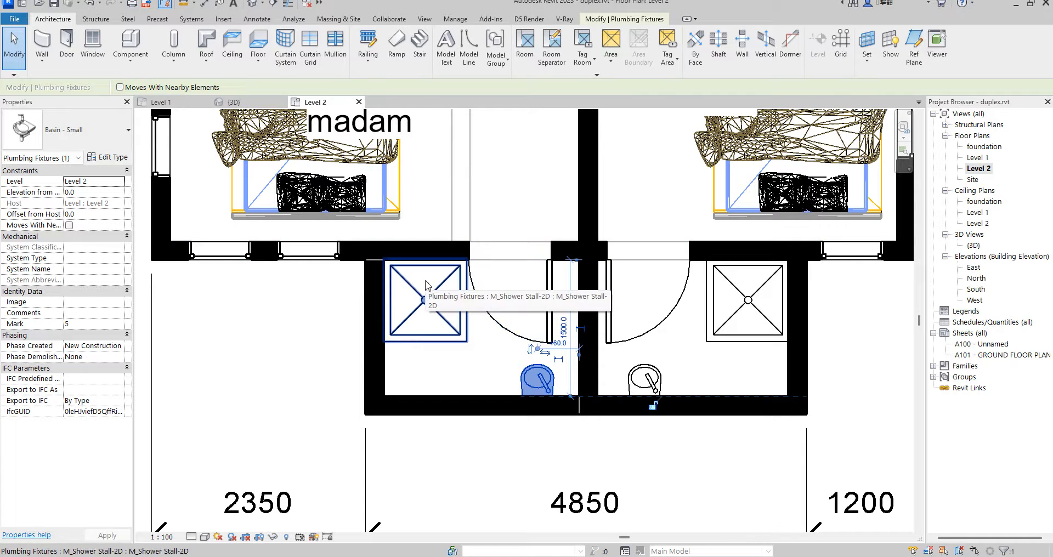
click(131, 40)
click(95, 130)
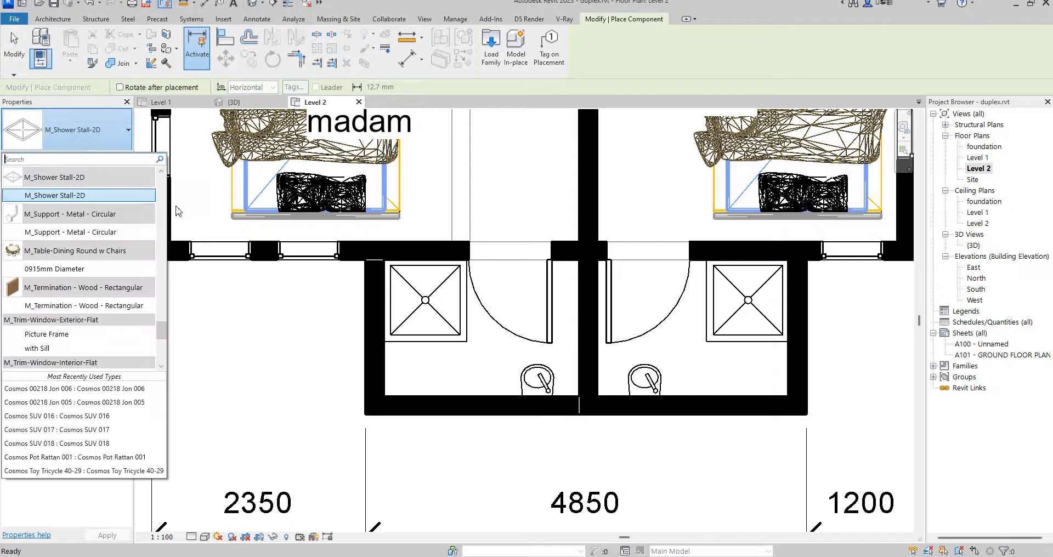
scroll(162, 329, down, 10)
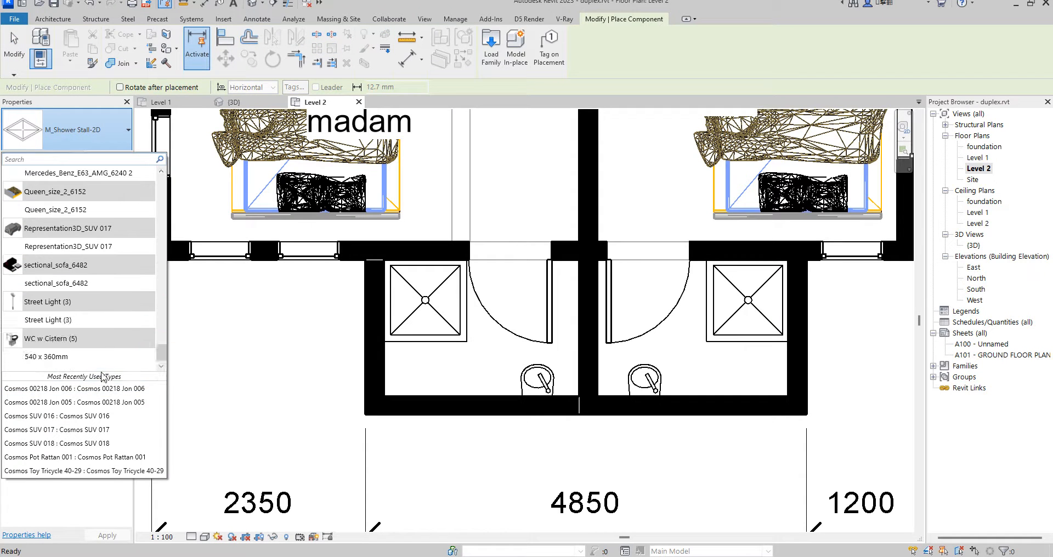
click(54, 356)
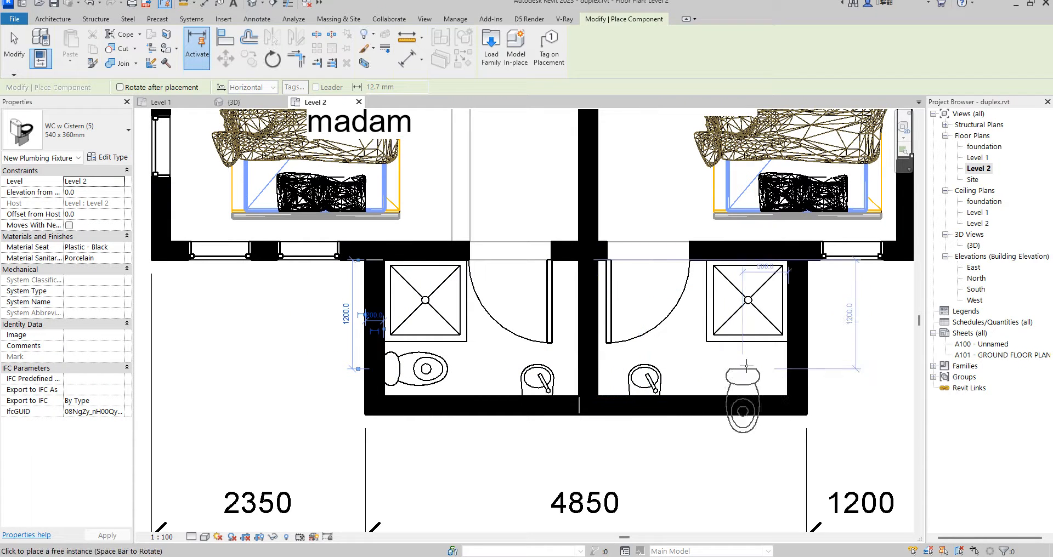
click(785, 370)
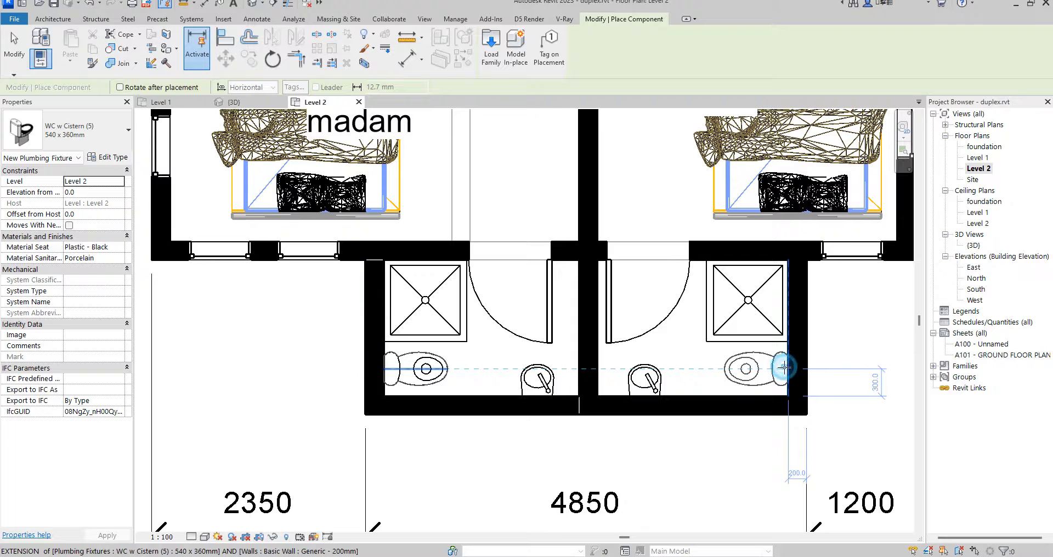
scroll(786, 372, down, 7)
key(Escape)
key(Escape)
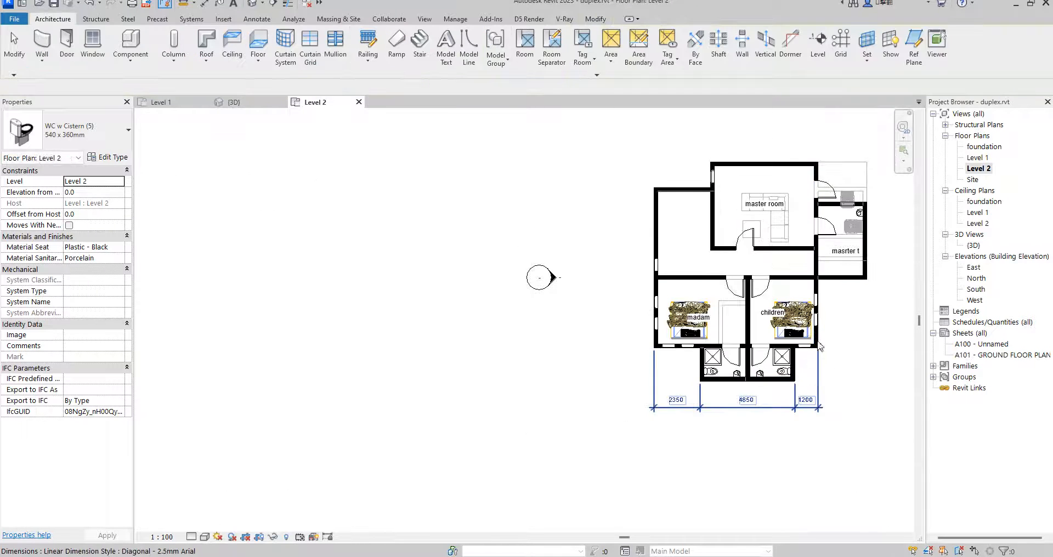
Step: Copy the shower stall and WC from the small room below children into the masrter t room
scroll(818, 269, up, 2)
scroll(764, 245, down, 2)
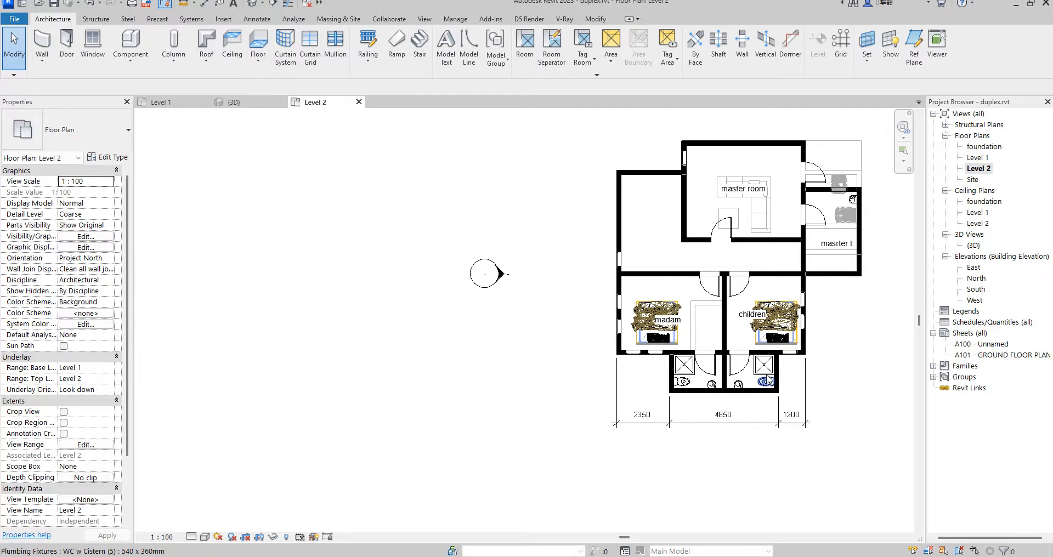
scroll(768, 379, up, 2)
click(763, 364)
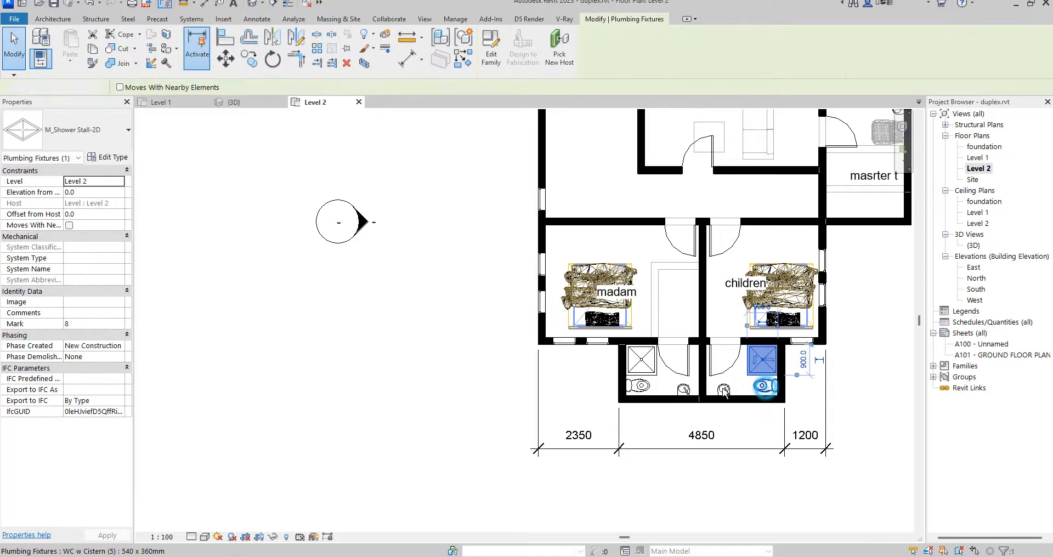
ctrl+click(762, 385)
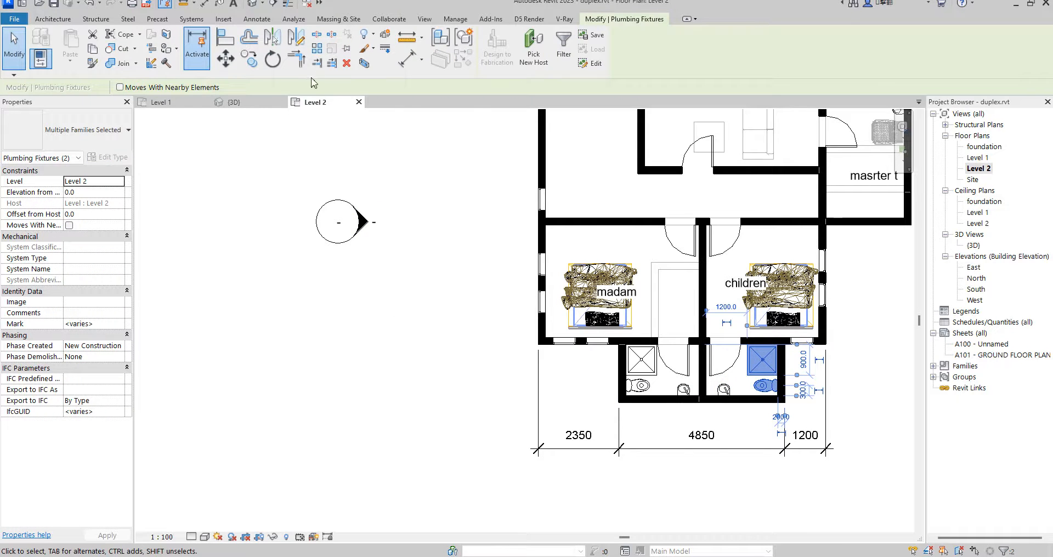
click(248, 59)
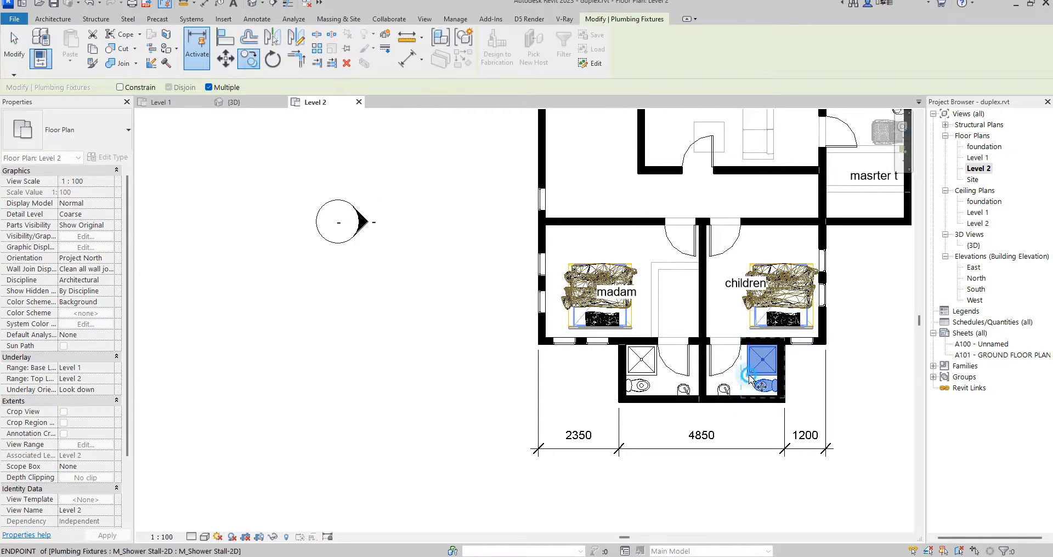
click(750, 379)
scroll(750, 378, down, 3)
scroll(779, 263, up, 2)
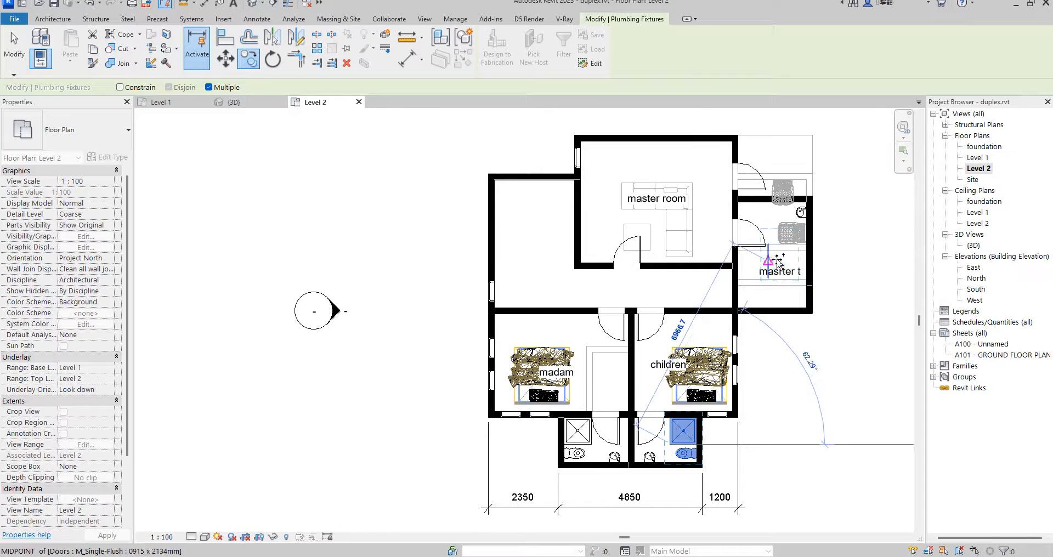
click(779, 264)
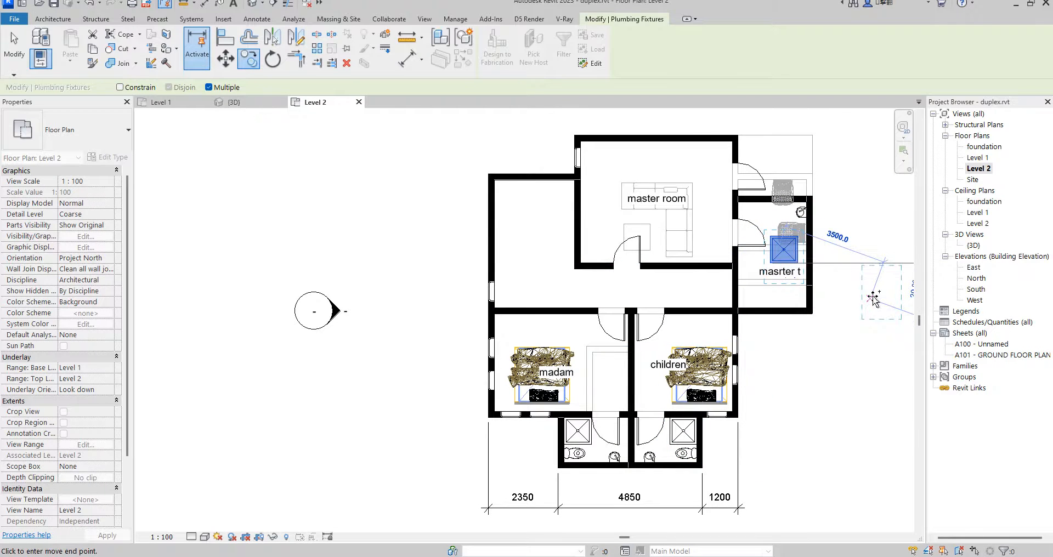
key(Escape)
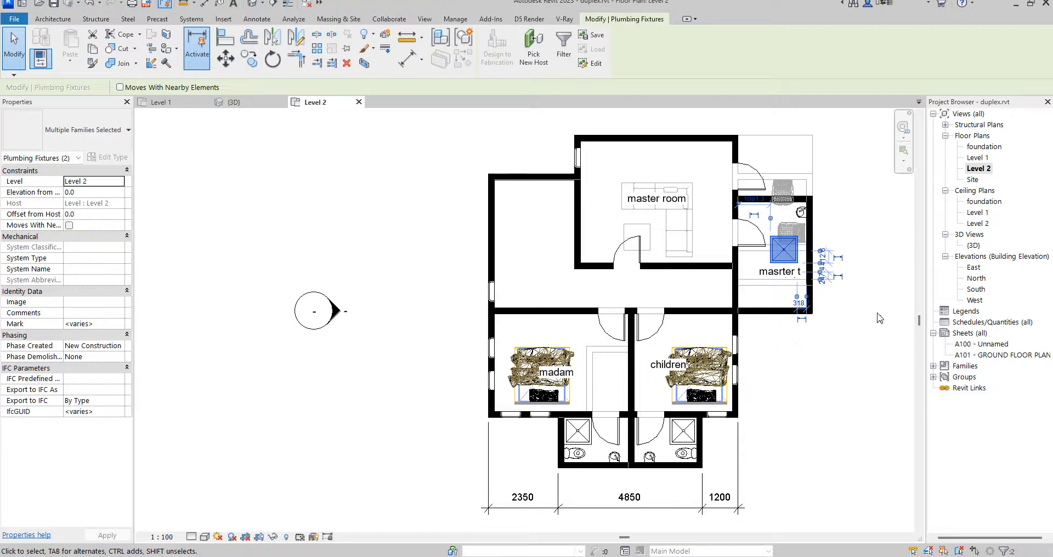
Step: Nudge the copied shower stall and WC down and right until they sit against the masrter t room's right wall
key(Down)
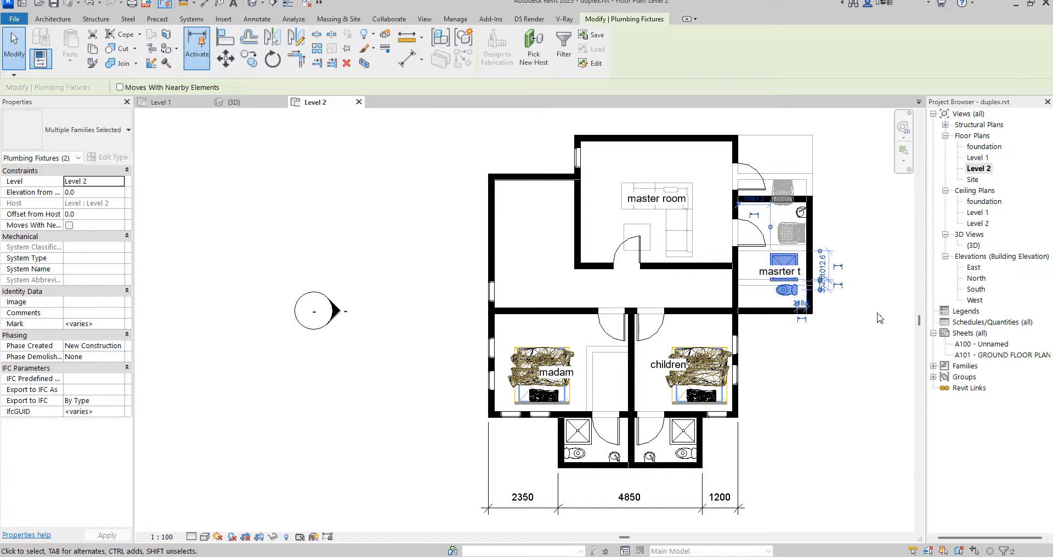
key(Down)
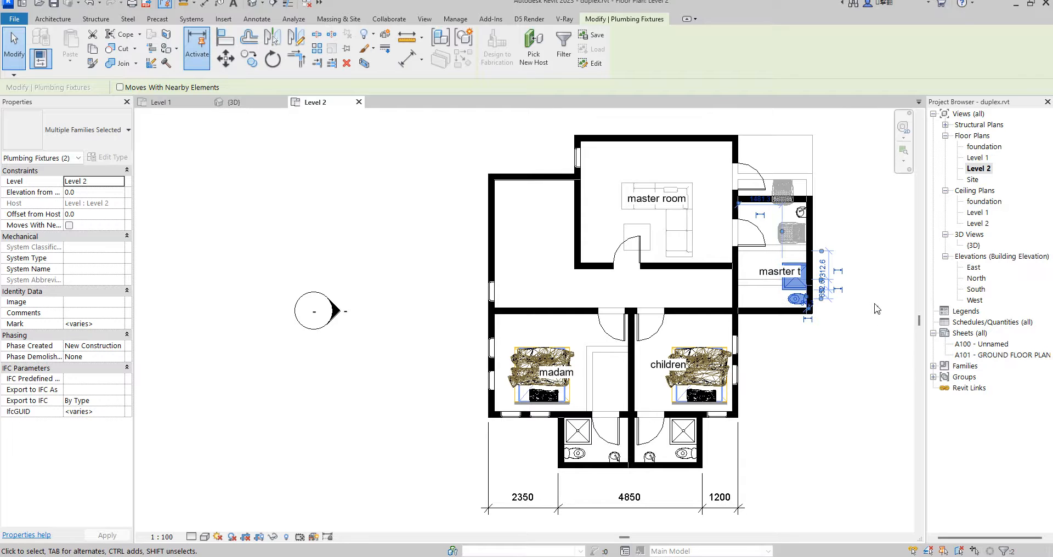
click(877, 309)
Step: Move the masrter t room's basin a short way down along the right wall
click(801, 211)
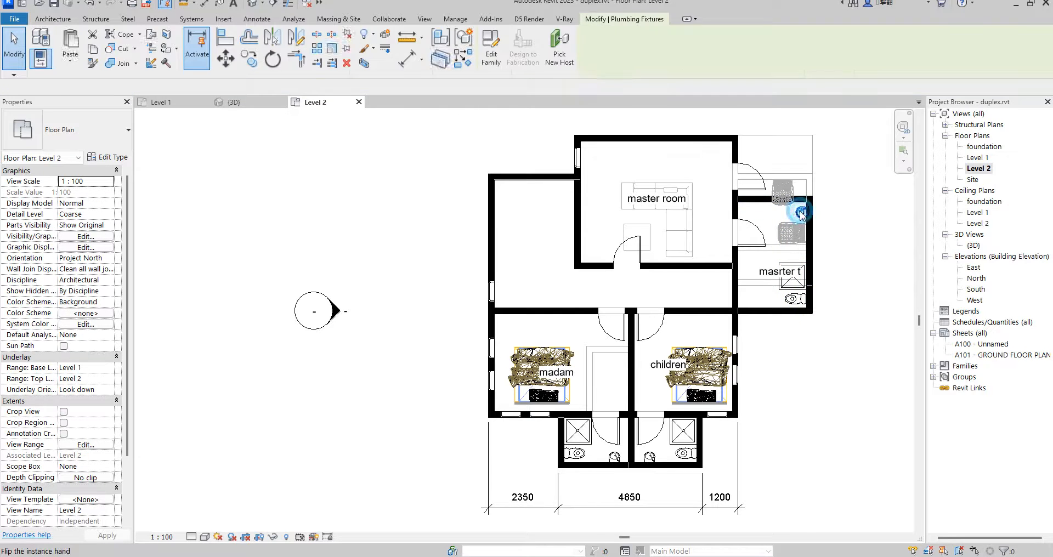
scroll(801, 208, up, 3)
drag(799, 220, 797, 248)
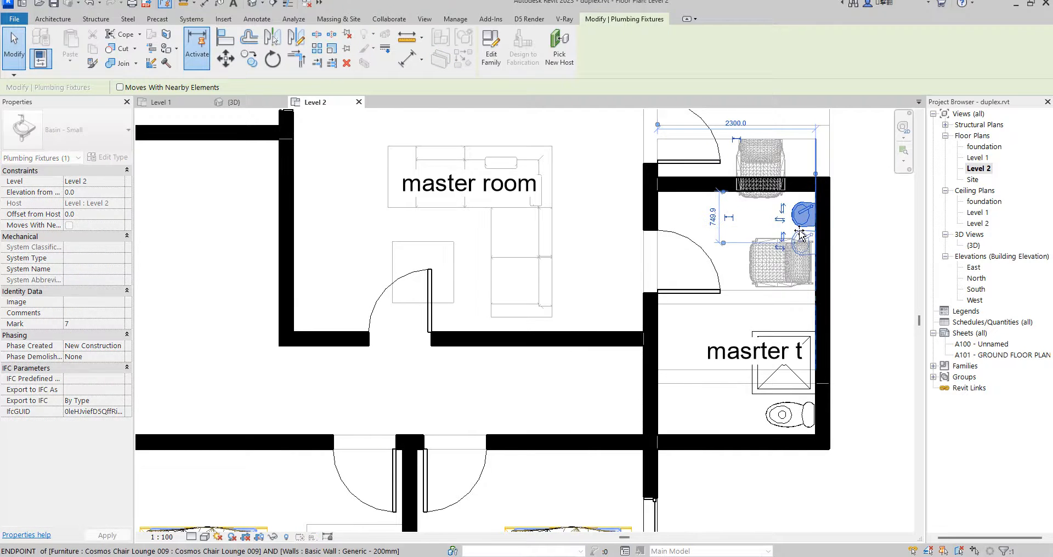
Step: Move the shower stall into the lower left corner of the masrter t room
drag(783, 336, 691, 365)
drag(692, 366, 692, 370)
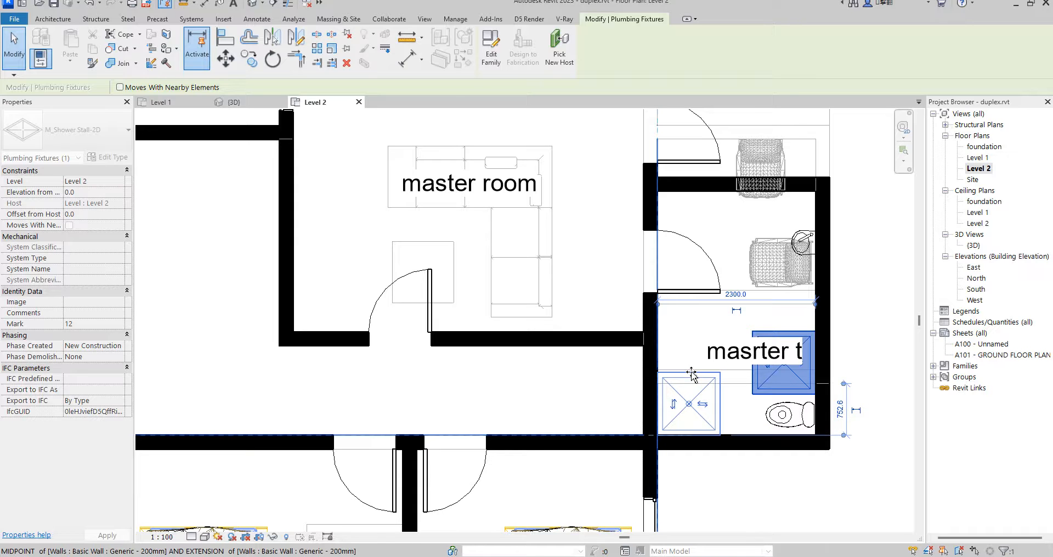
click(569, 408)
Step: Copy the queen-size bed from the children room into the master room
scroll(590, 335, down, 5)
scroll(678, 318, up, 1)
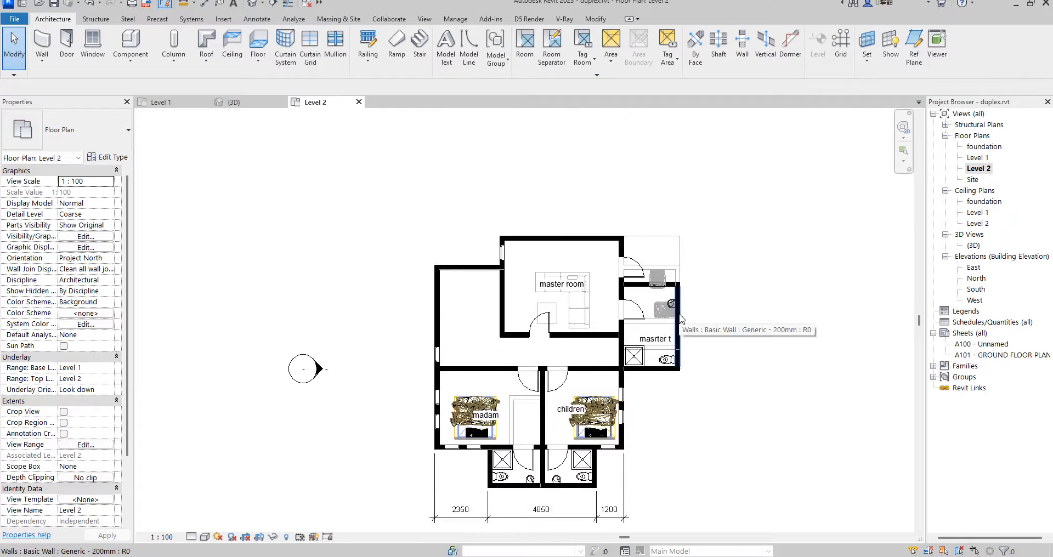
scroll(678, 283, up, 1)
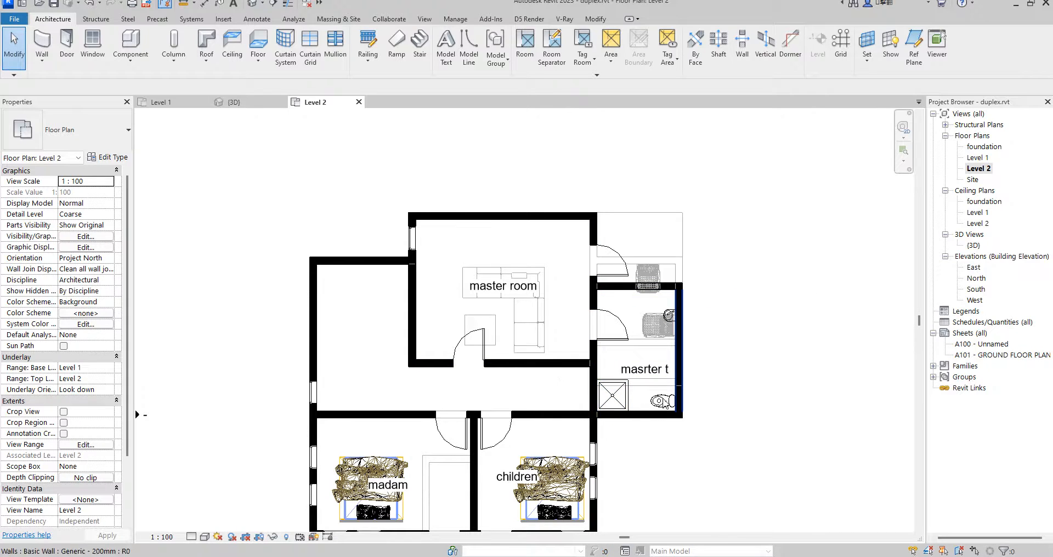
scroll(535, 281, down, 1)
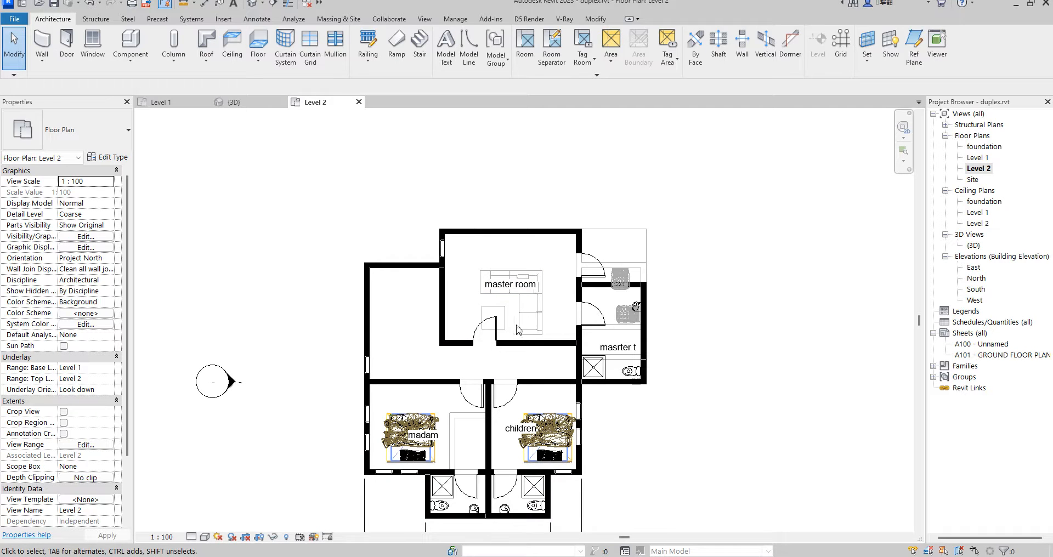
click(542, 428)
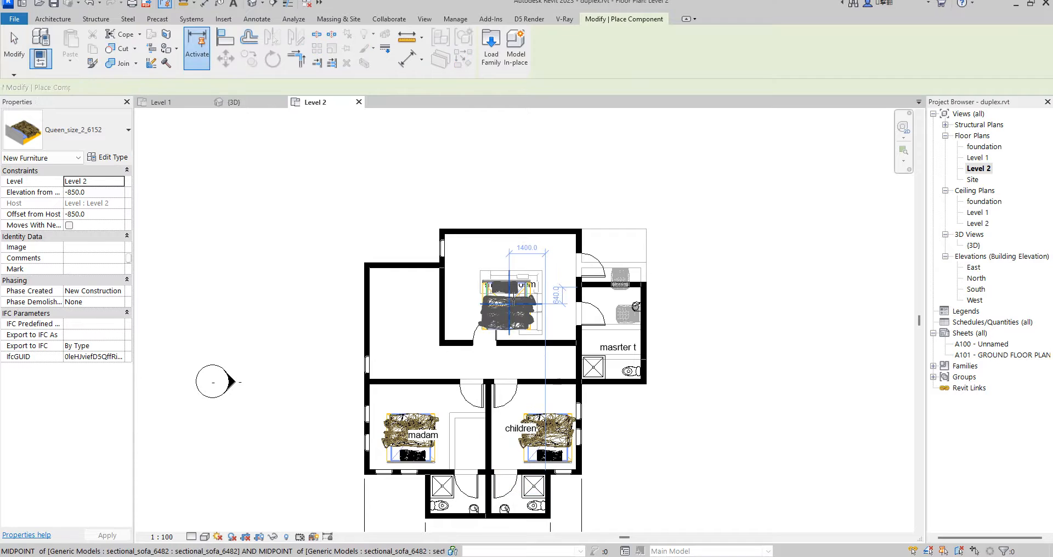
key(Escape)
click(541, 428)
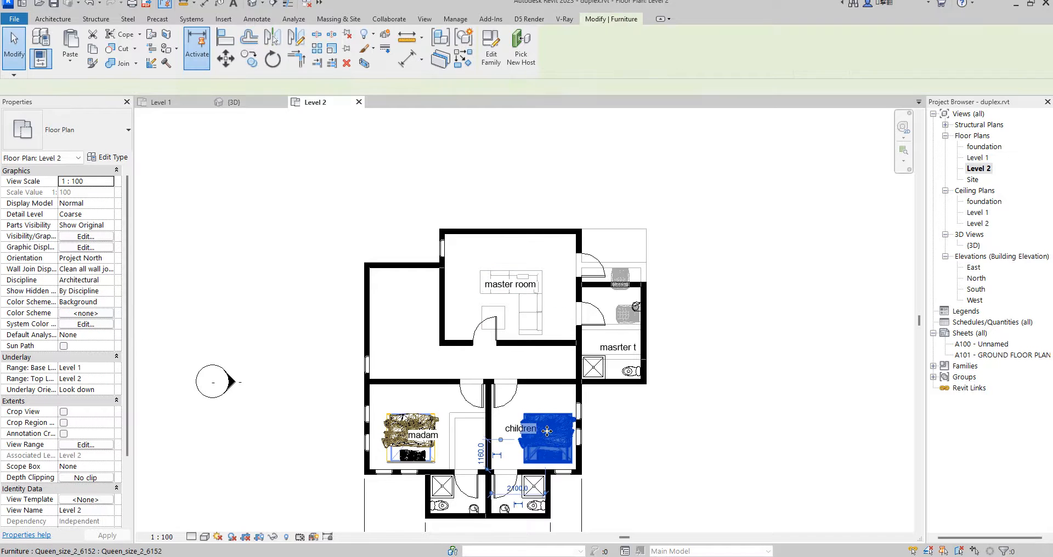
click(257, 61)
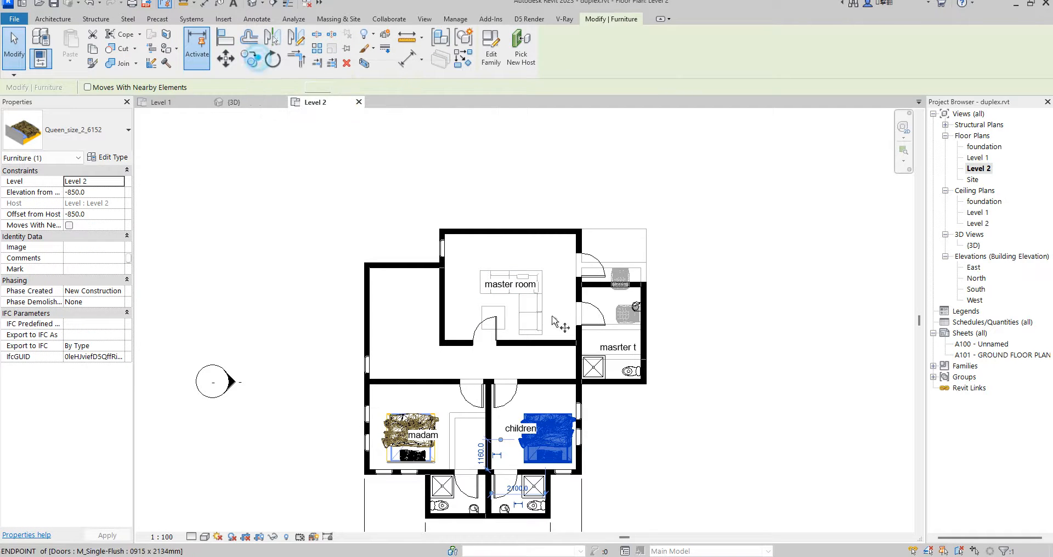
click(513, 417)
click(529, 262)
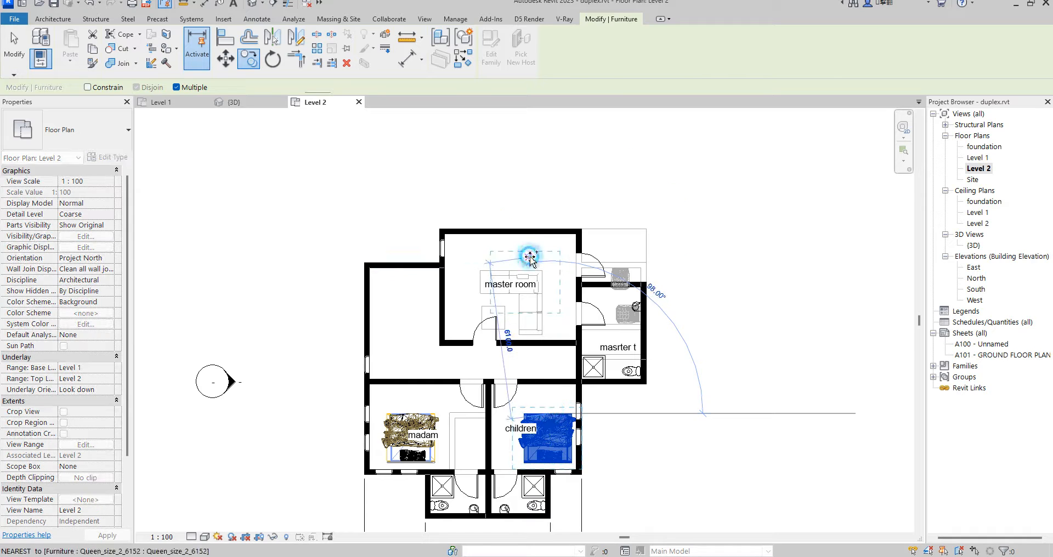
key(Escape)
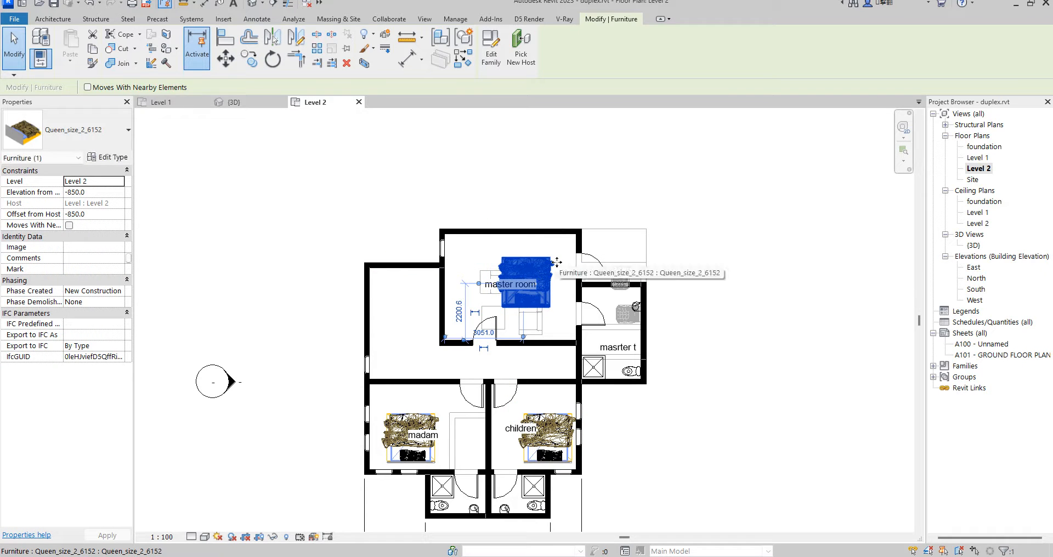
Step: Rotate the copied bed 180° so its headboard faces the upper wall, and move it toward the master room's left wall
key(space)
key(space)
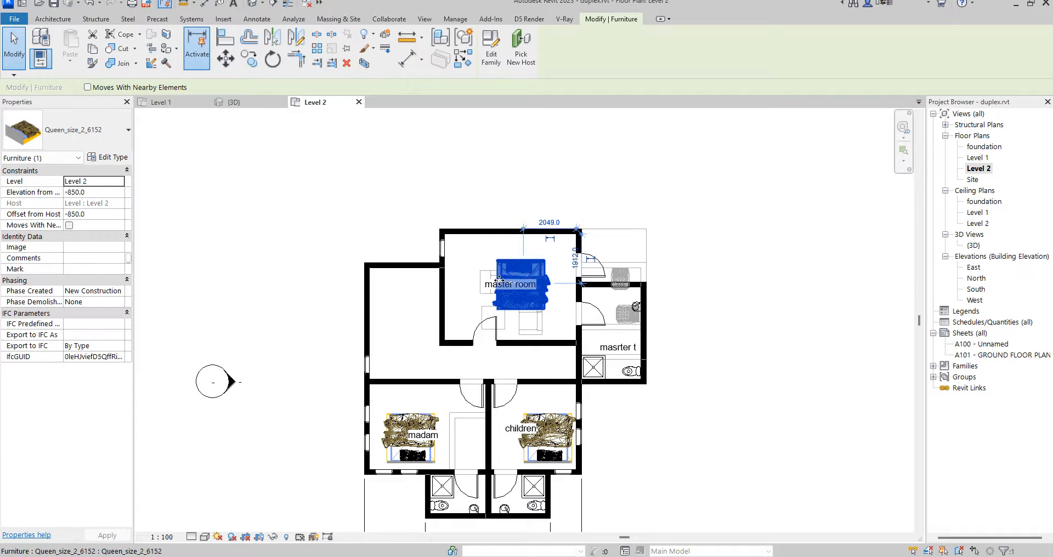
drag(499, 280, 480, 286)
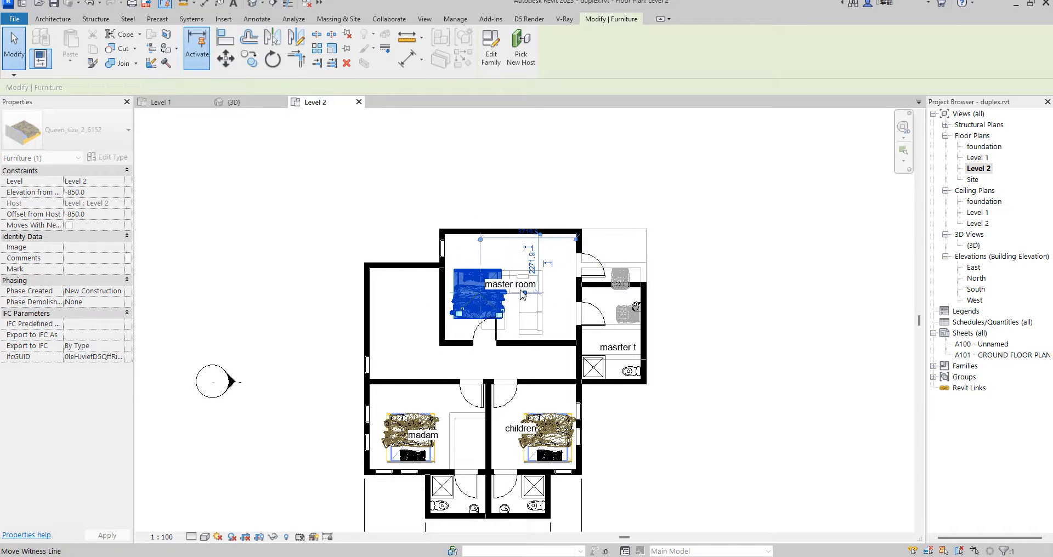
key(Escape)
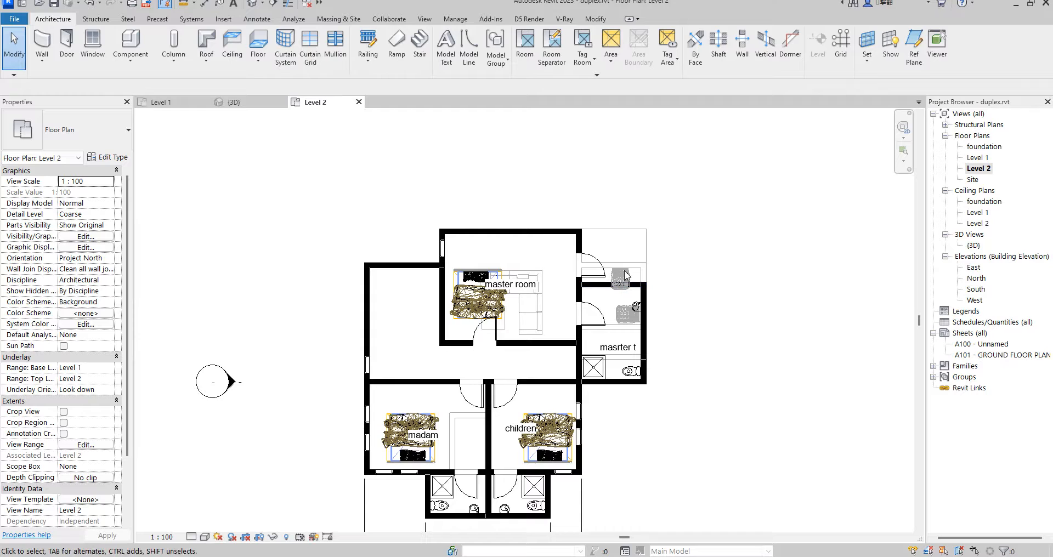
Step: Place two Cosmos Chair Lounge 009 chairs in the right half of the master room, one directly above the other
click(131, 40)
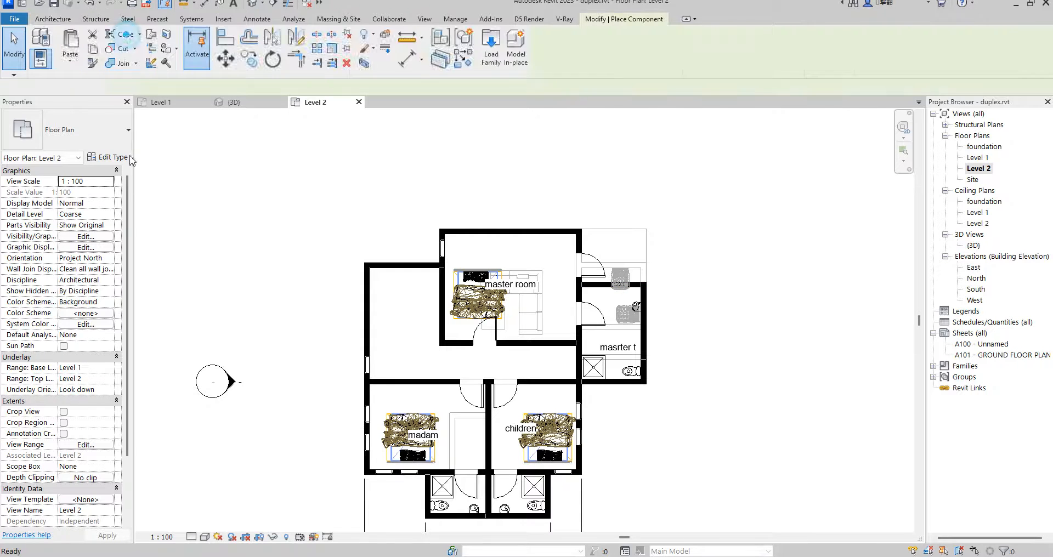
click(118, 129)
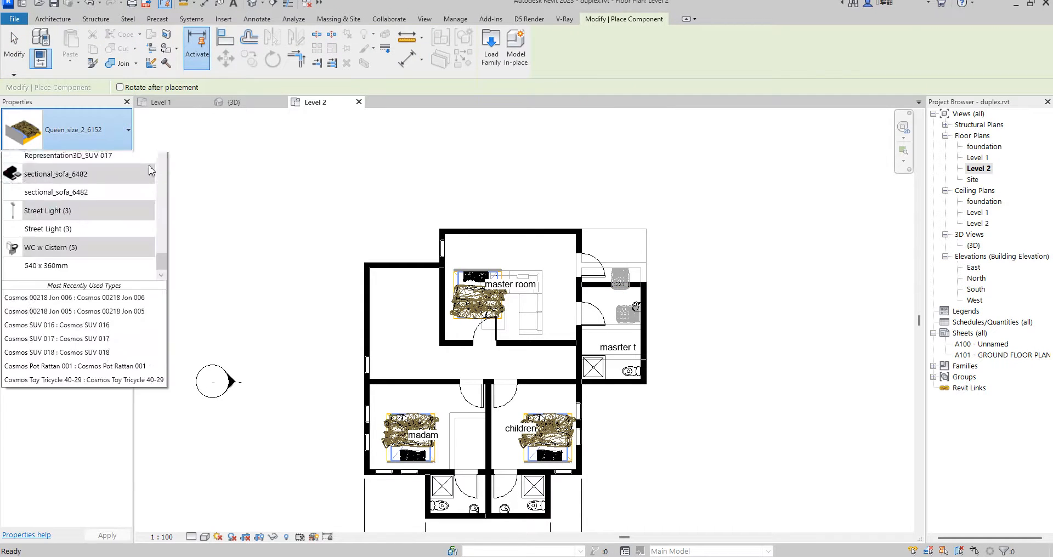
drag(161, 356, 157, 171)
scroll(92, 291, down, 4)
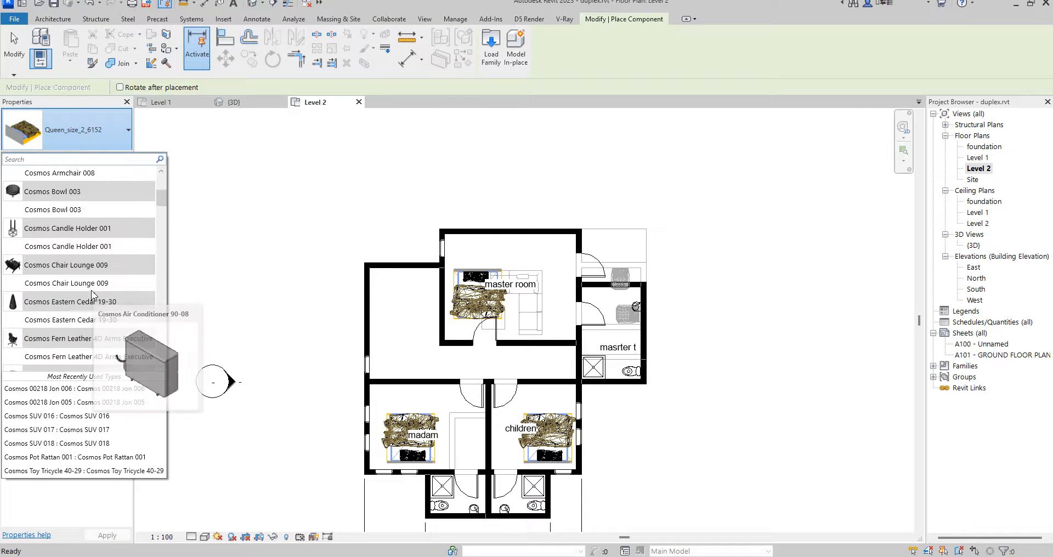
click(83, 232)
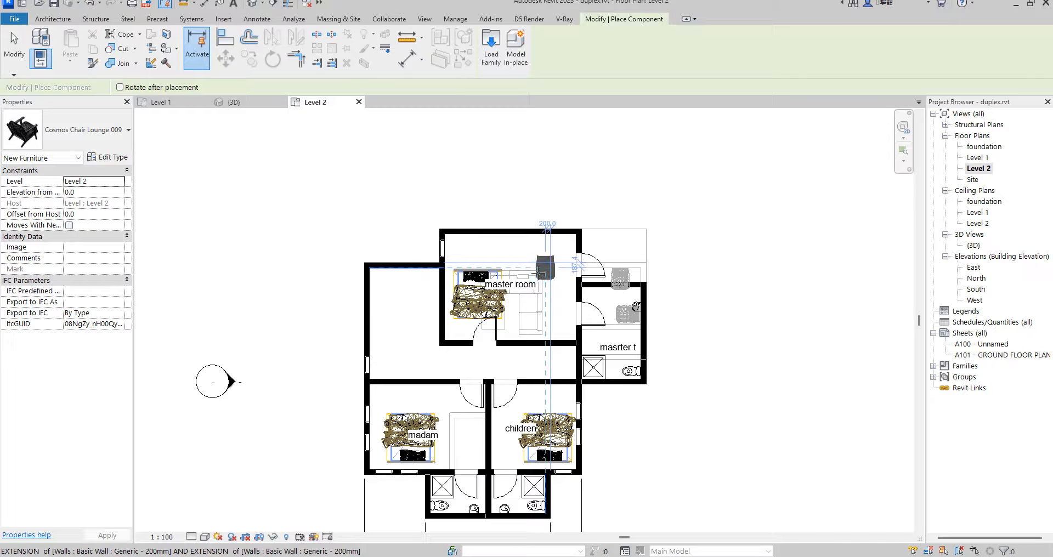
click(537, 293)
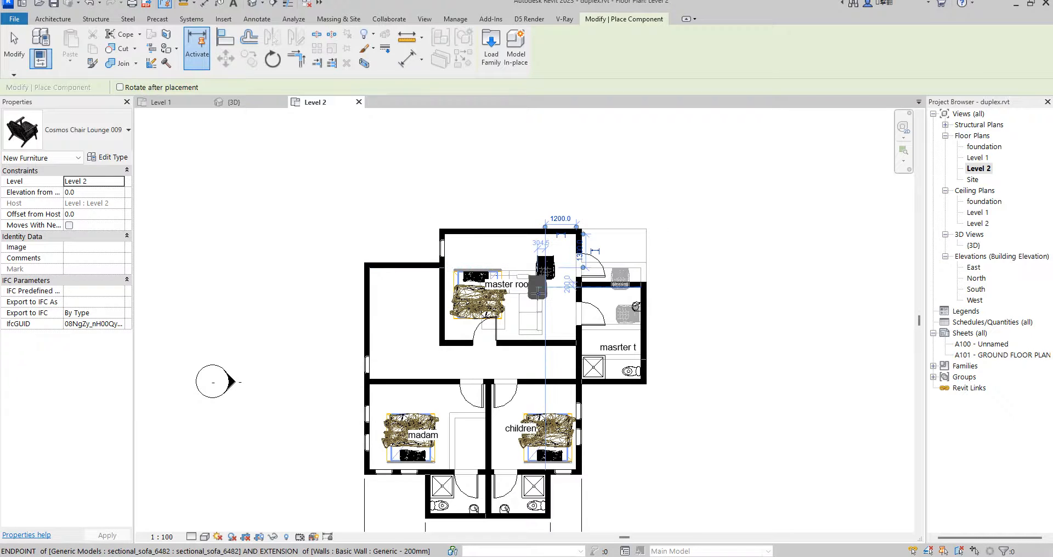
scroll(538, 292, up, 4)
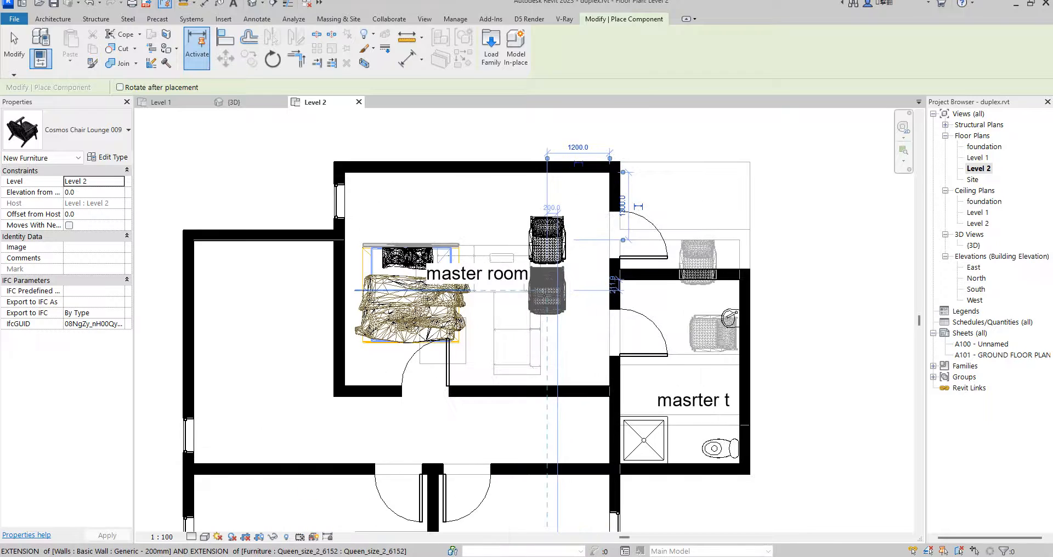
click(544, 295)
key(Escape)
key(Escape)
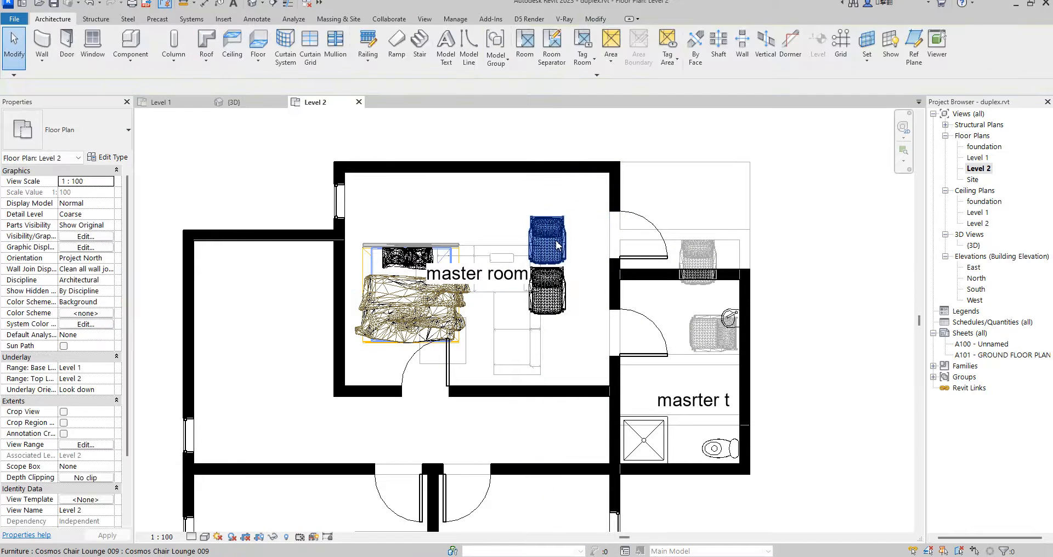
Step: Delete the upper of the two lounge chairs in the master room
click(558, 244)
key(Escape)
scroll(545, 280, down, 3)
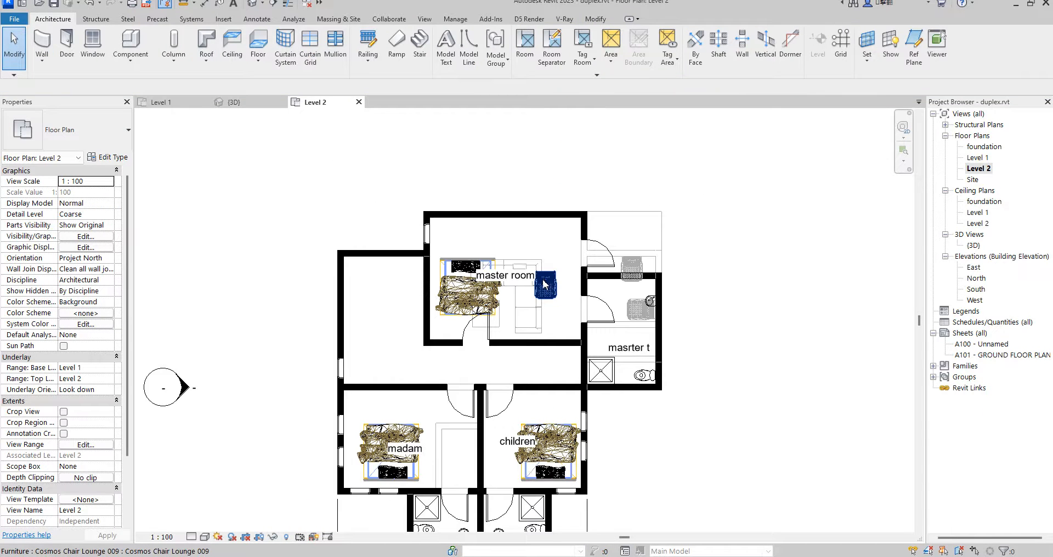
scroll(543, 306, down, 3)
scroll(542, 273, up, 3)
click(544, 218)
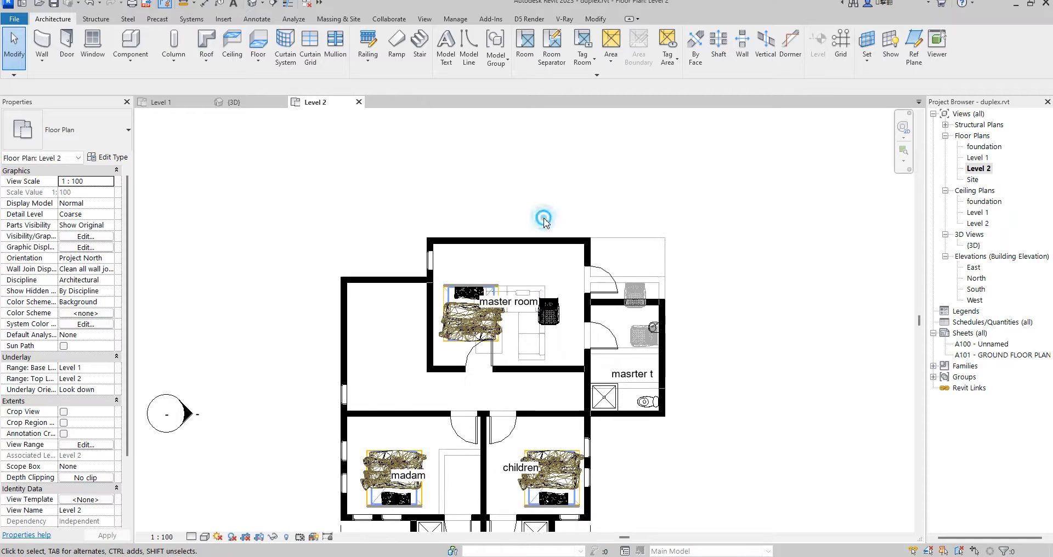
scroll(544, 219, down, 3)
scroll(543, 229, up, 2)
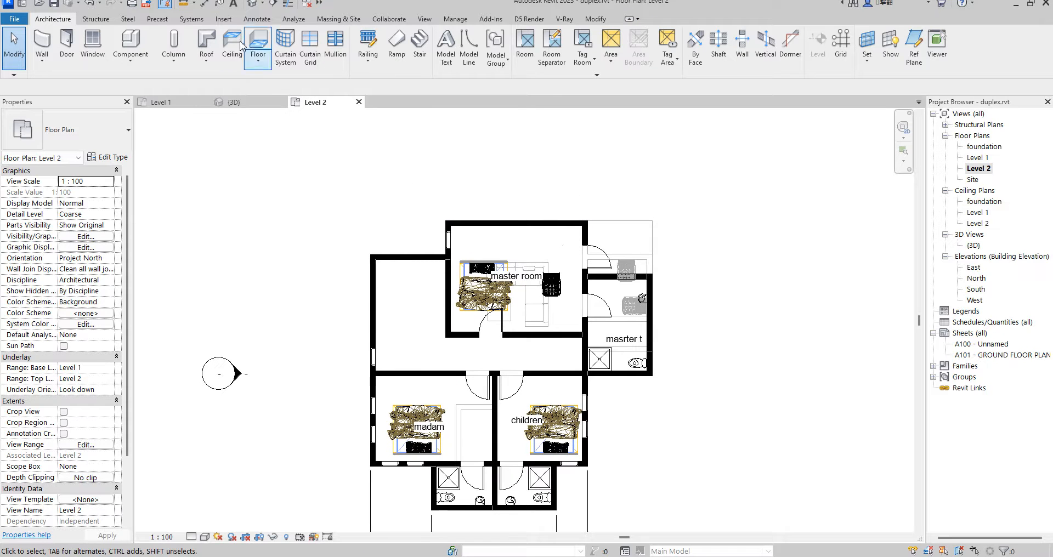
click(596, 19)
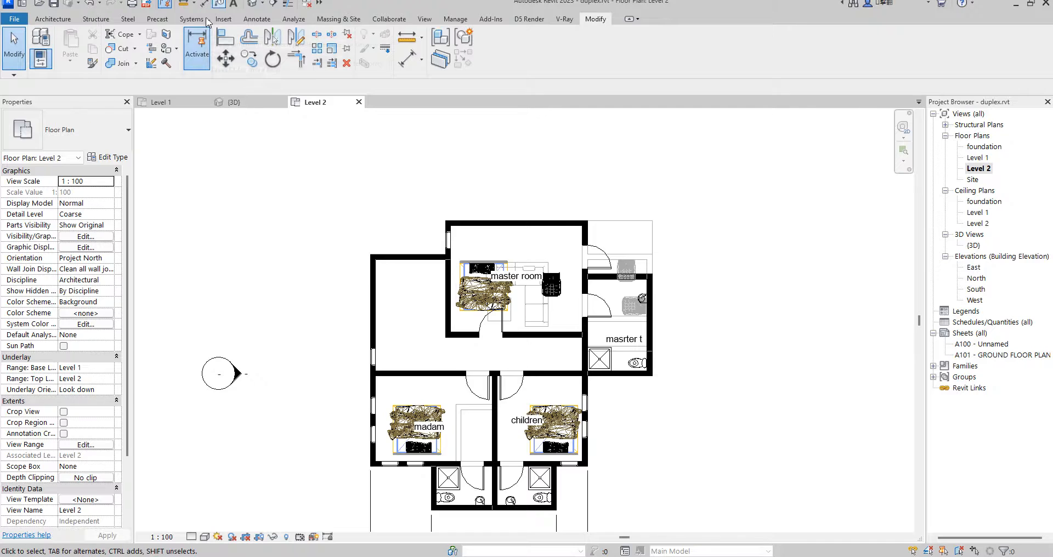
click(50, 20)
click(257, 59)
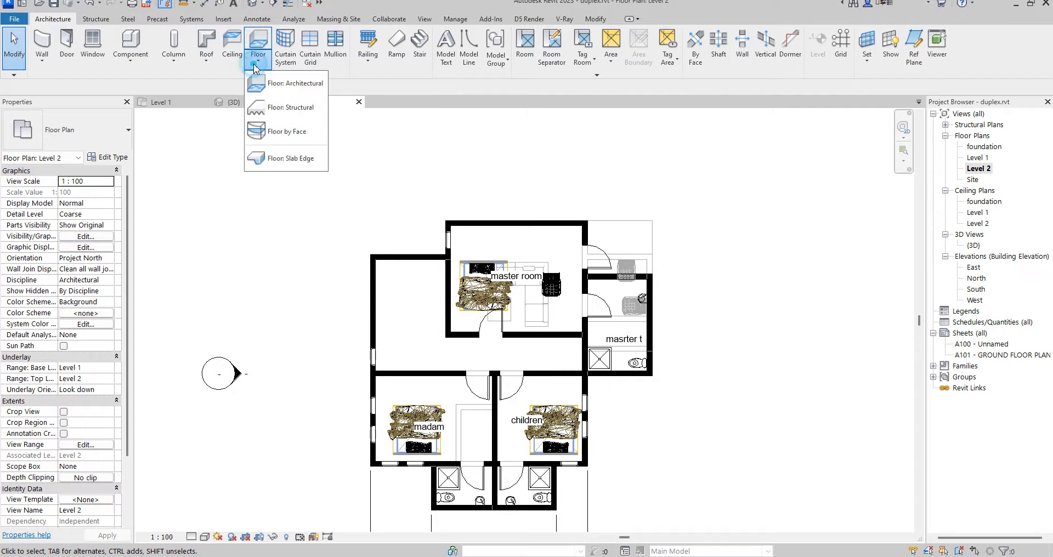
click(278, 84)
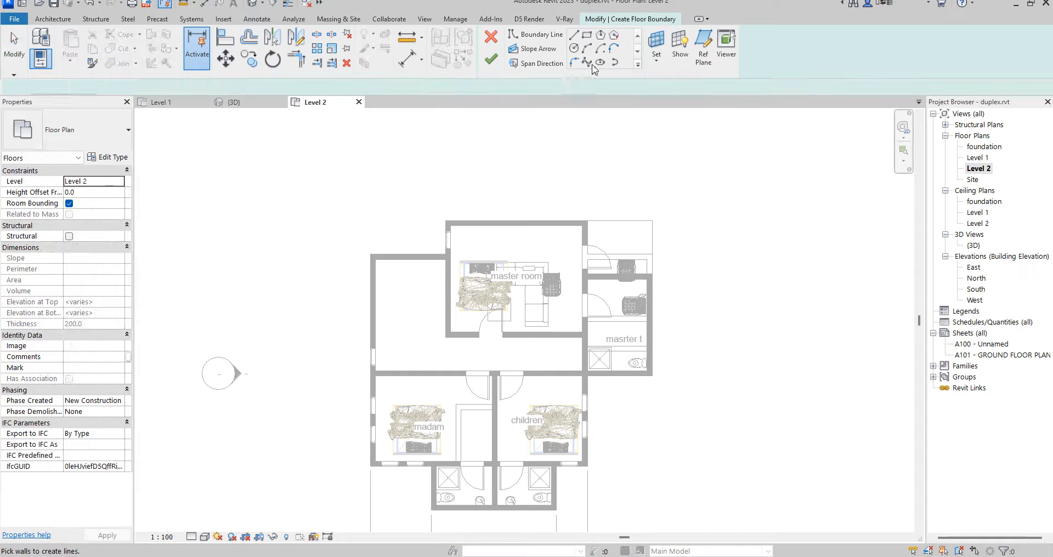
click(587, 35)
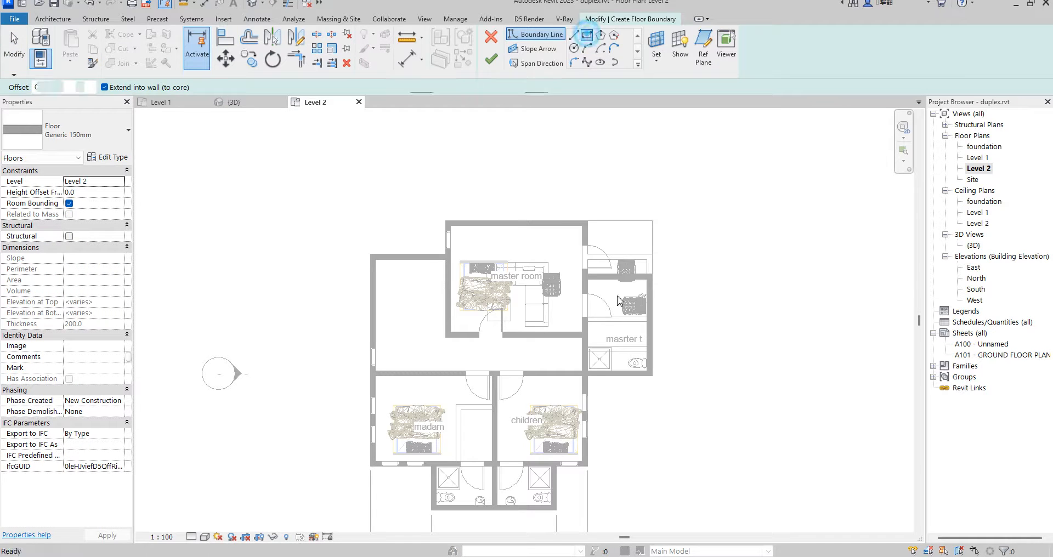
right_click(721, 215)
click(735, 219)
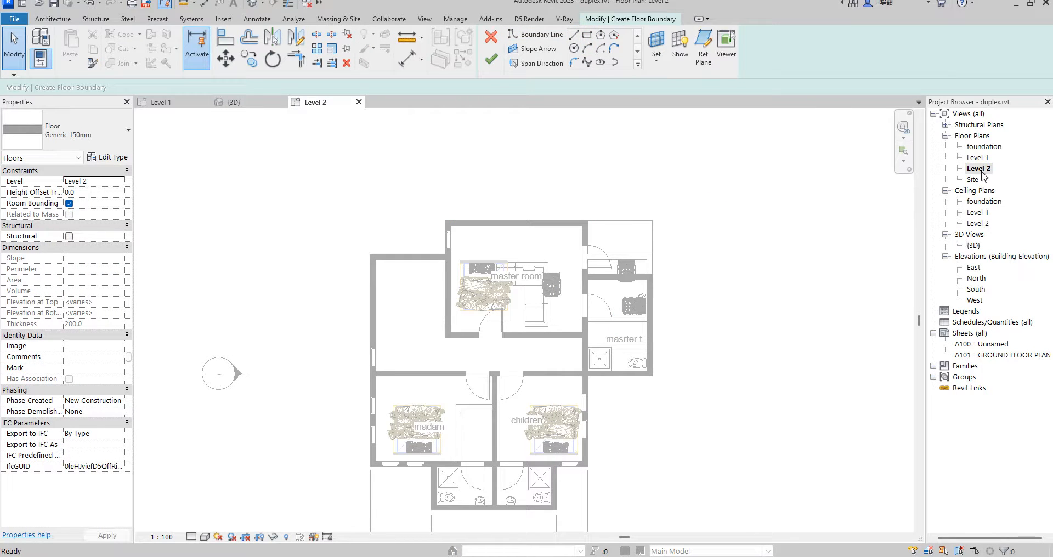
click(979, 158)
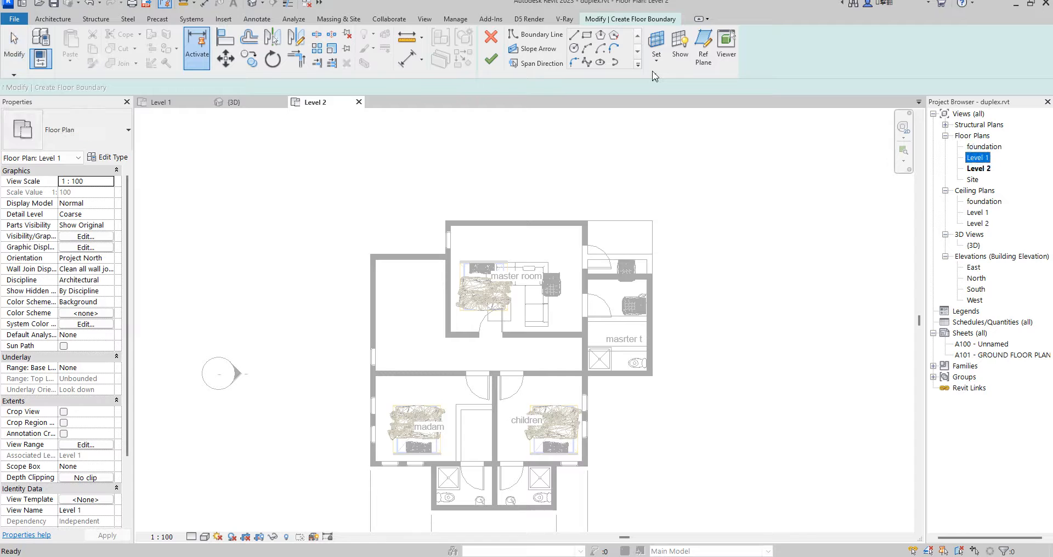
click(491, 36)
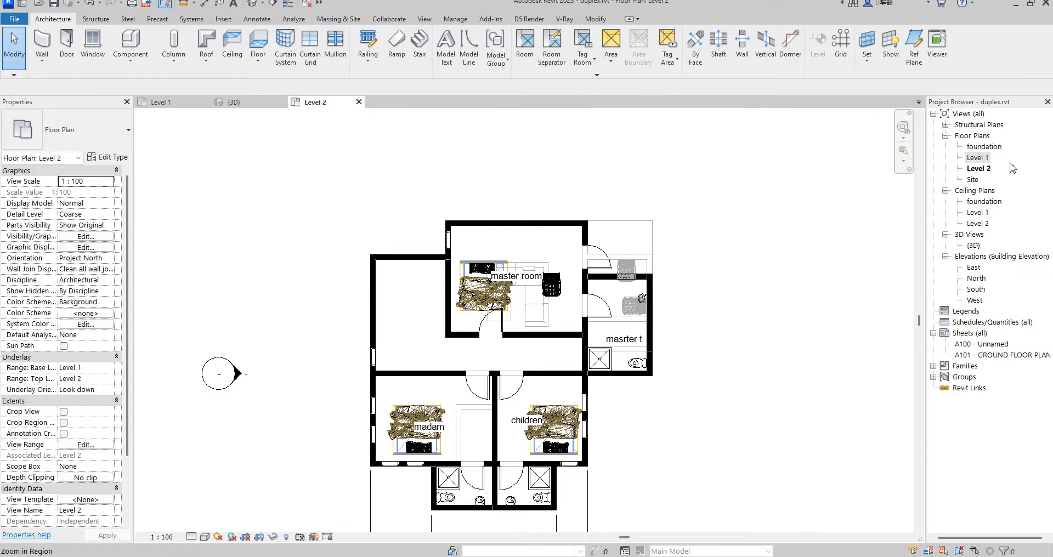
Step: Copy the floor slab from the Level 1 plan and paste it aligned to Level 2
double_click(979, 160)
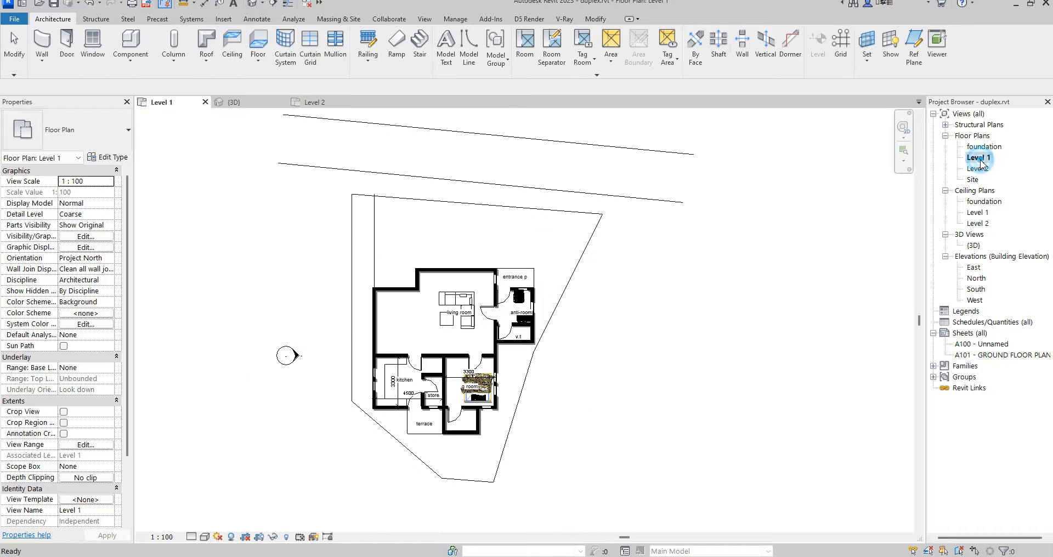
click(528, 268)
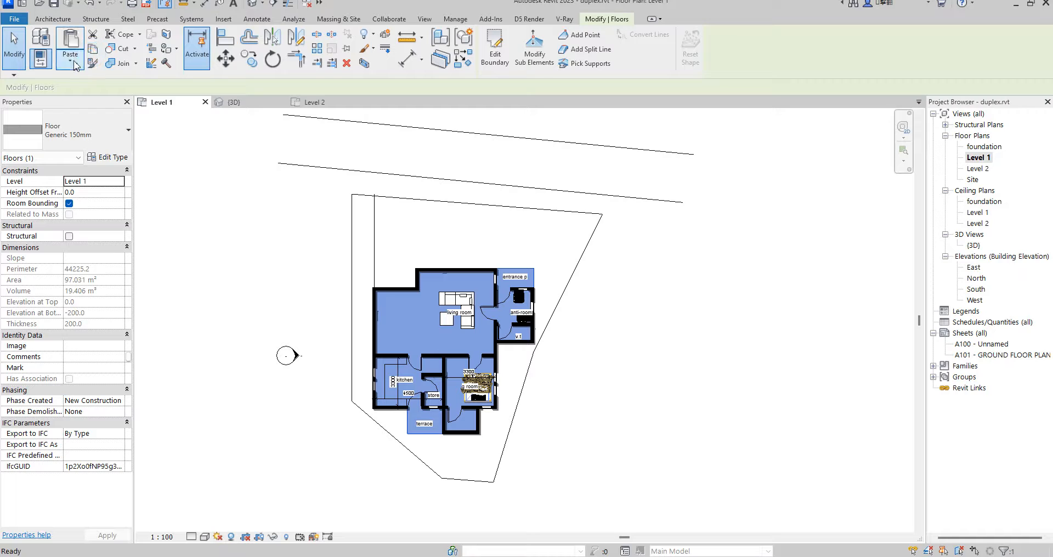
click(75, 64)
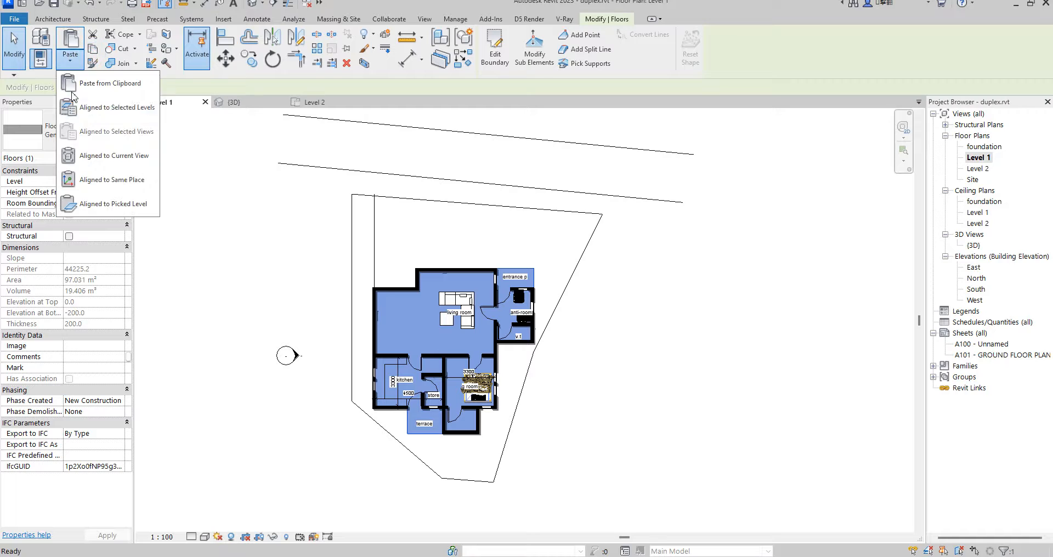
click(126, 107)
click(467, 218)
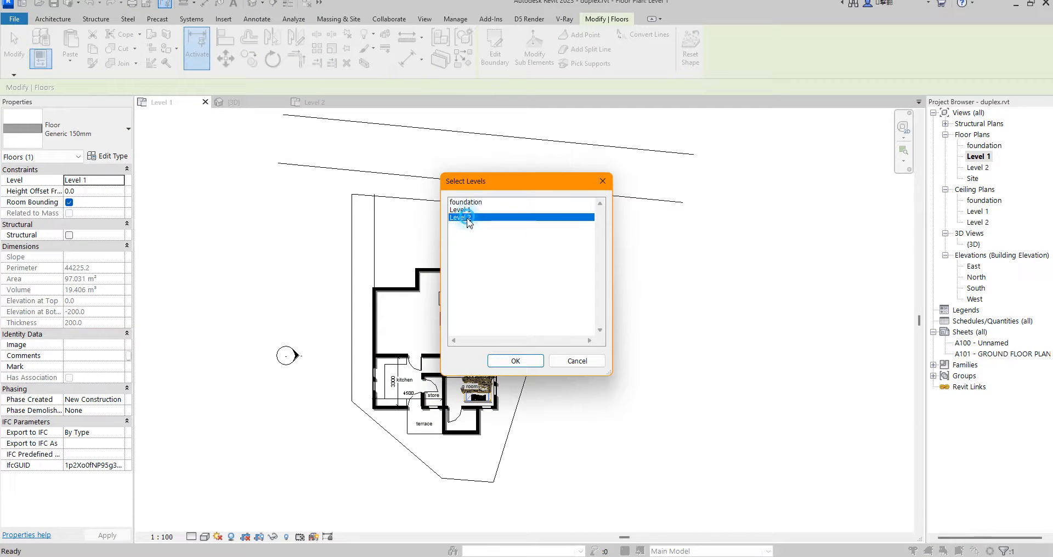
click(529, 365)
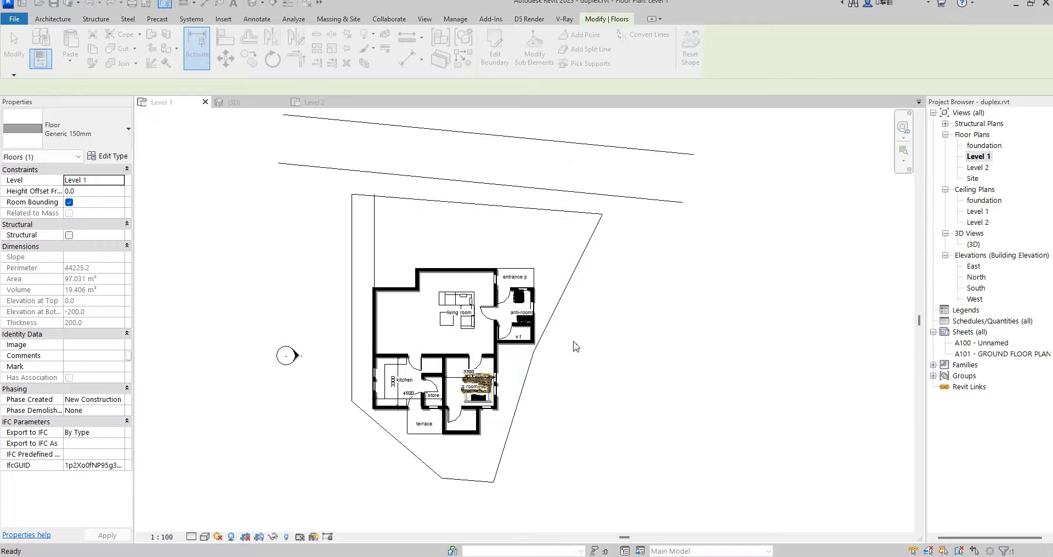
Step: Open the Level 2 floor plan and examine how the pasted floor fits the rooms and the area outside the master room door
click(976, 168)
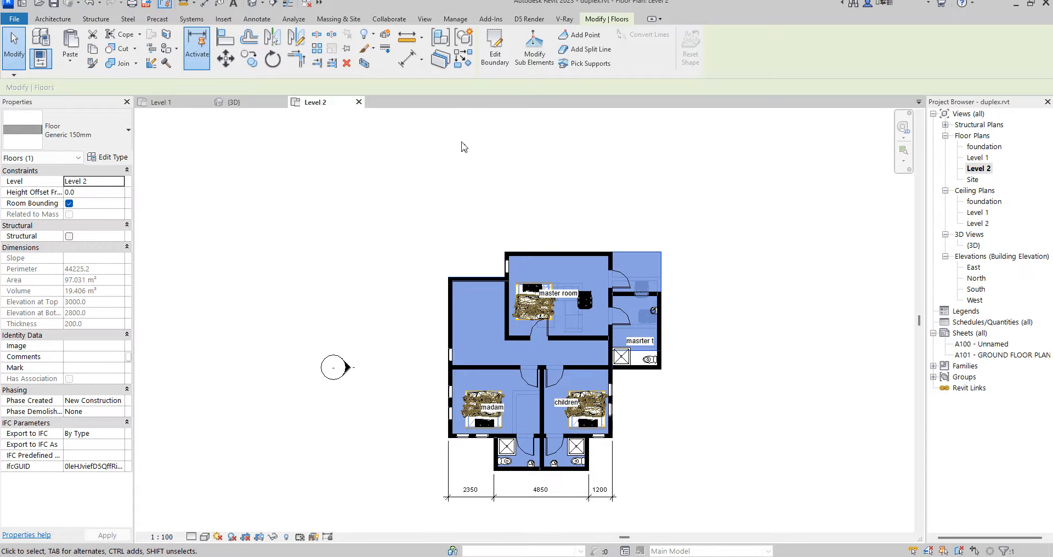
scroll(508, 344, up, 1)
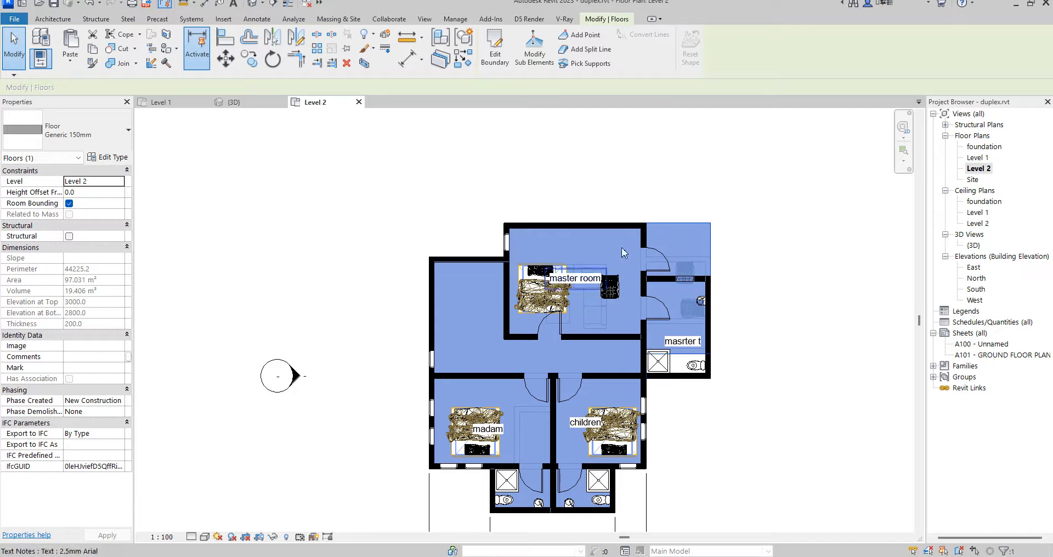
click(831, 323)
scroll(703, 291, up, 2)
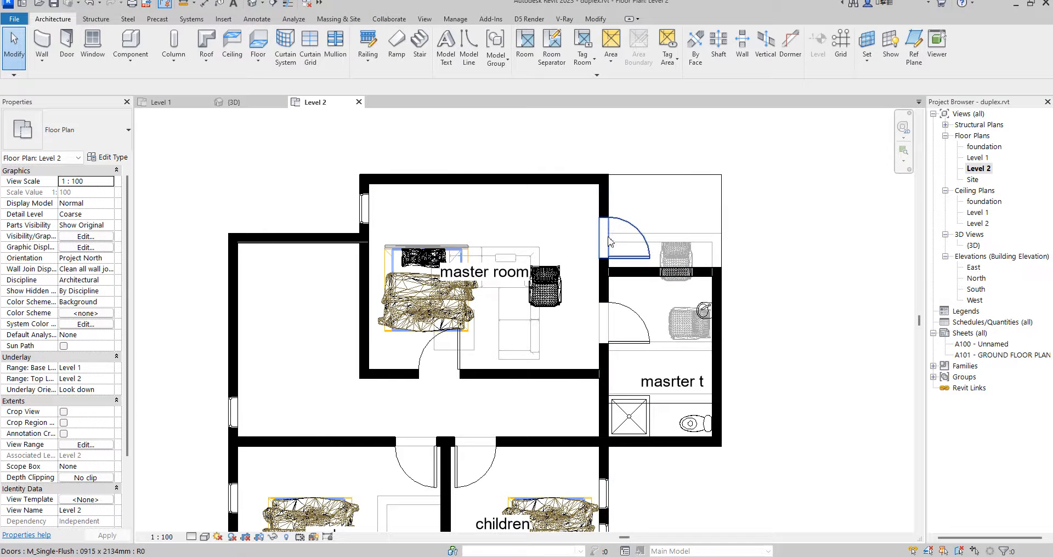
scroll(546, 253, down, 8)
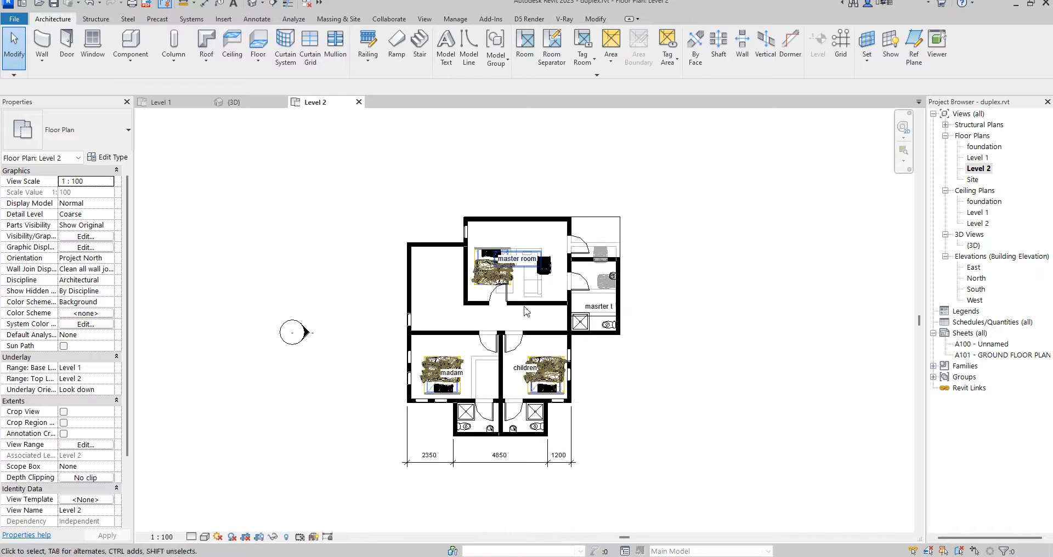
scroll(489, 396, up, 5)
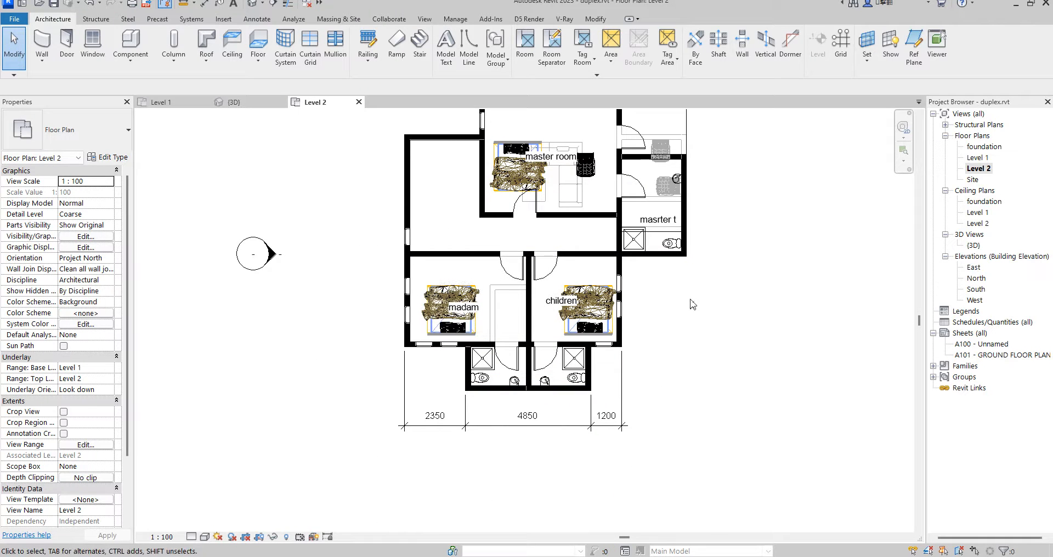
Step: In the 3D view, duplicate the Level 2 floor's type as Generic 150mm 2
double_click(973, 245)
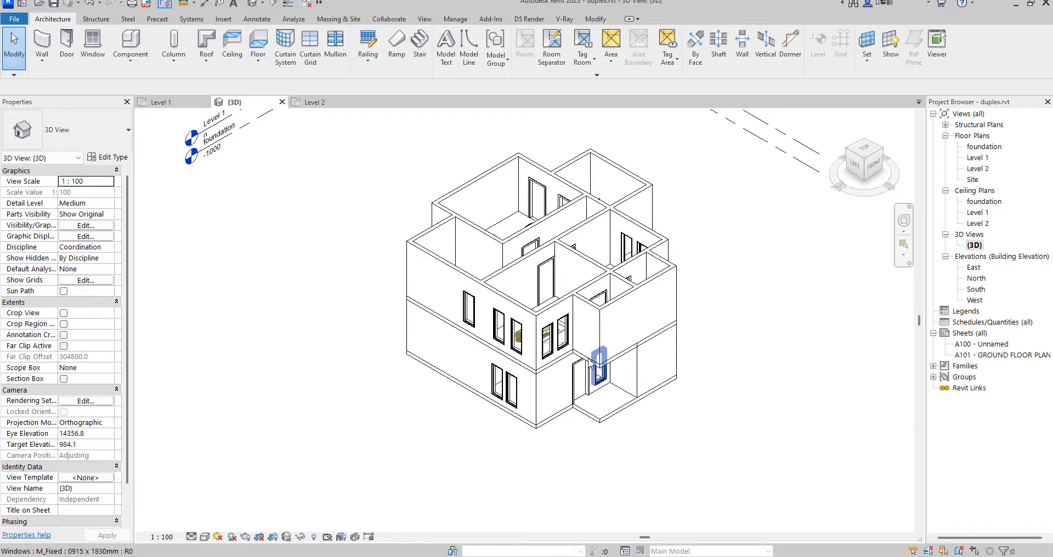
click(581, 357)
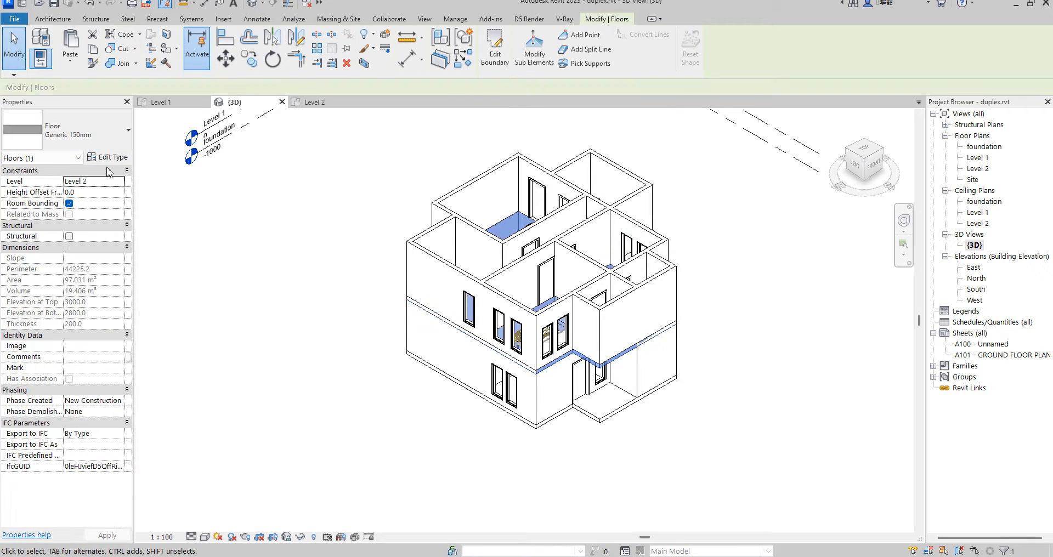
click(119, 158)
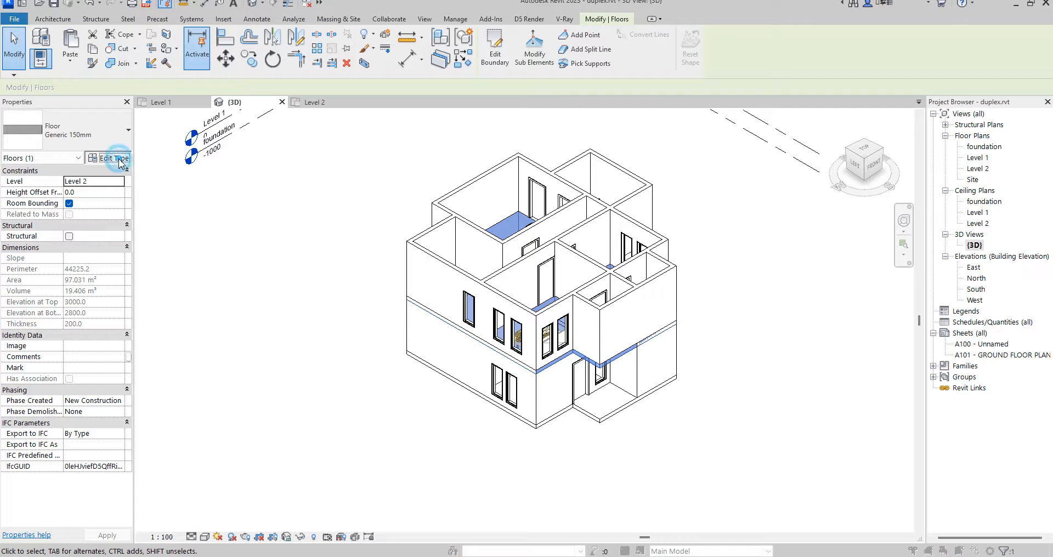
click(298, 89)
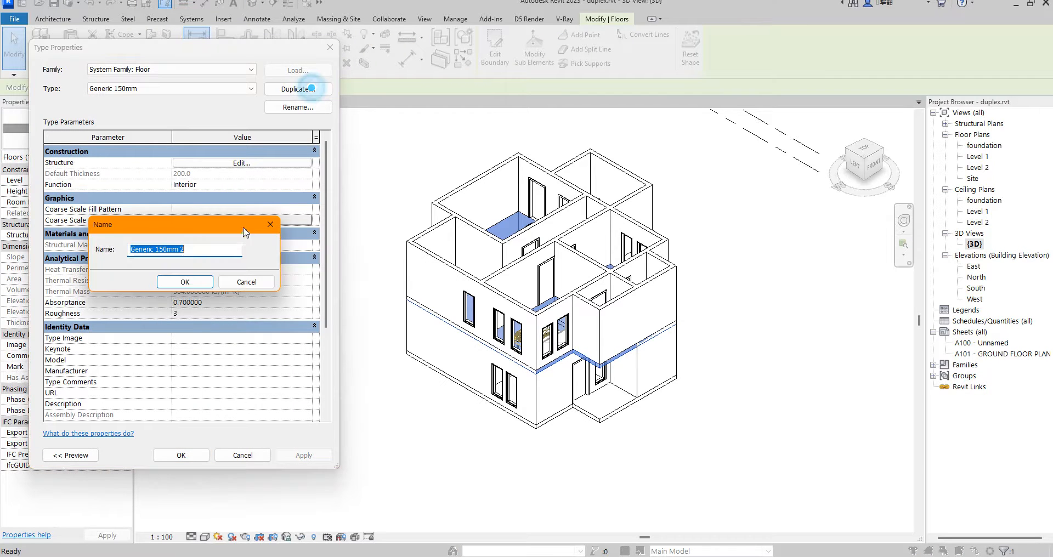
click(196, 281)
Step: Set the structure layer thickness of the Generic 150mm 2 floor type to 150 mm and apply it
click(254, 165)
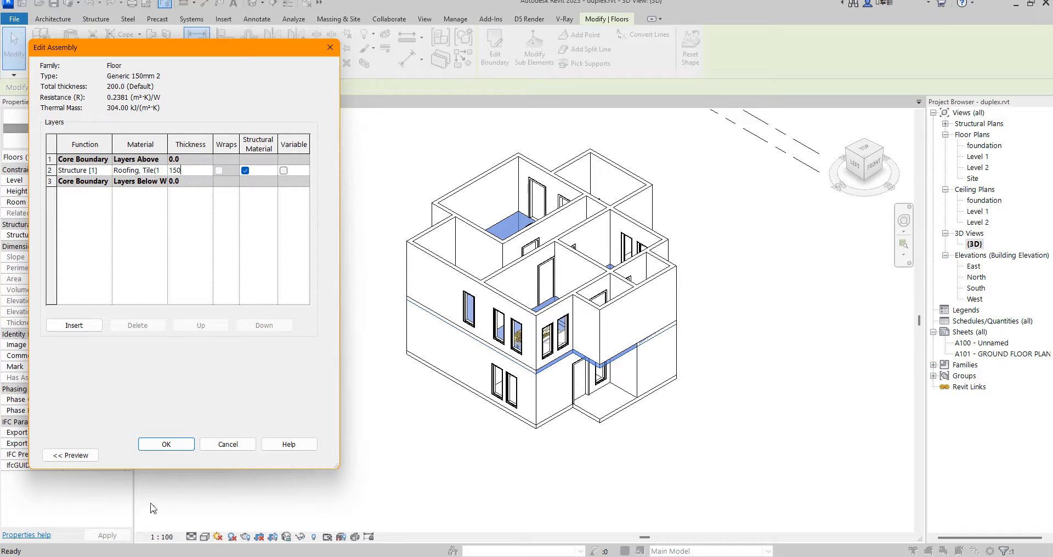
click(167, 445)
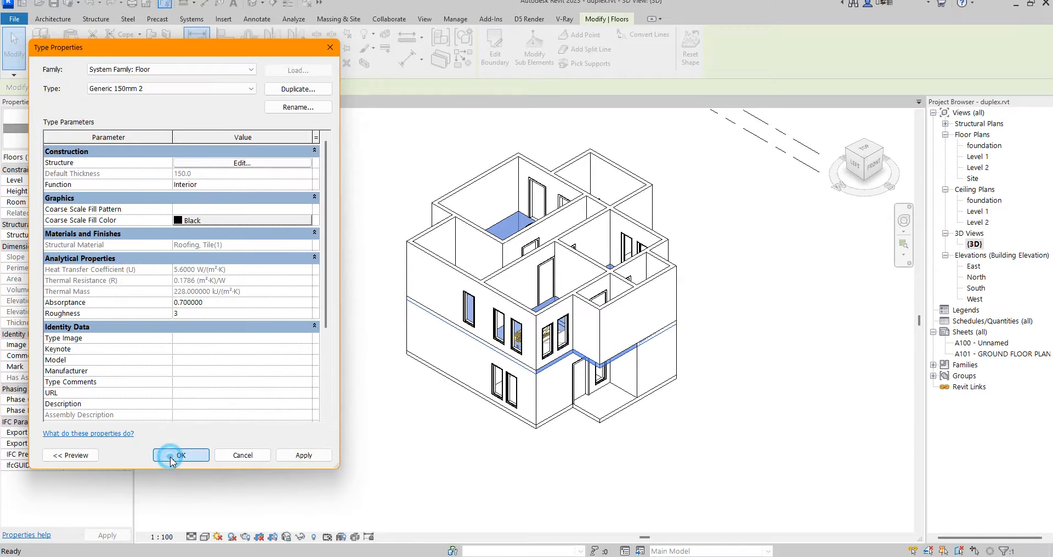
click(167, 457)
click(242, 369)
scroll(547, 344, up, 3)
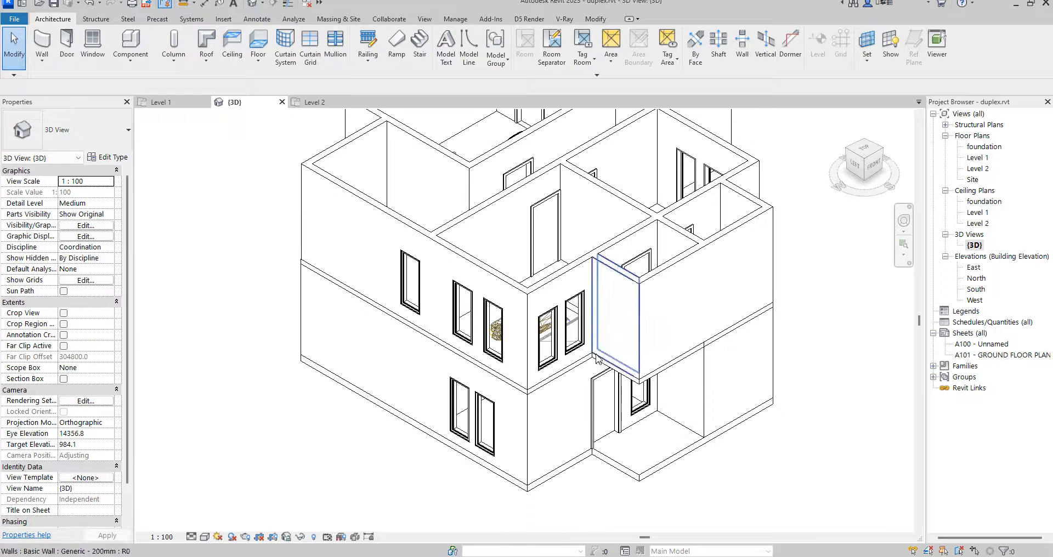
Step: Return to the Level 2 floor plan and review the layout of its rooms, furniture and toilets
double_click(978, 158)
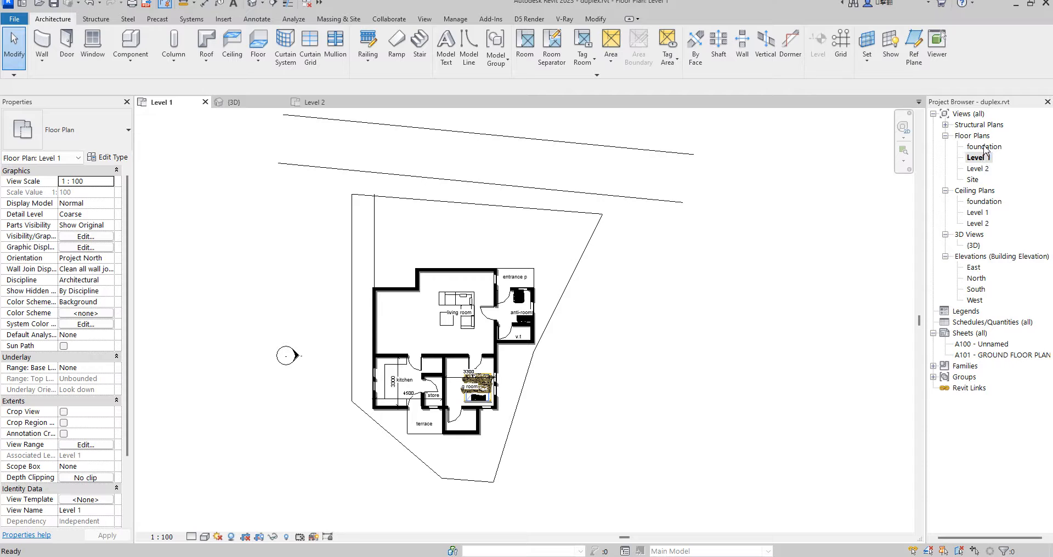
double_click(978, 169)
scroll(559, 258, down, 3)
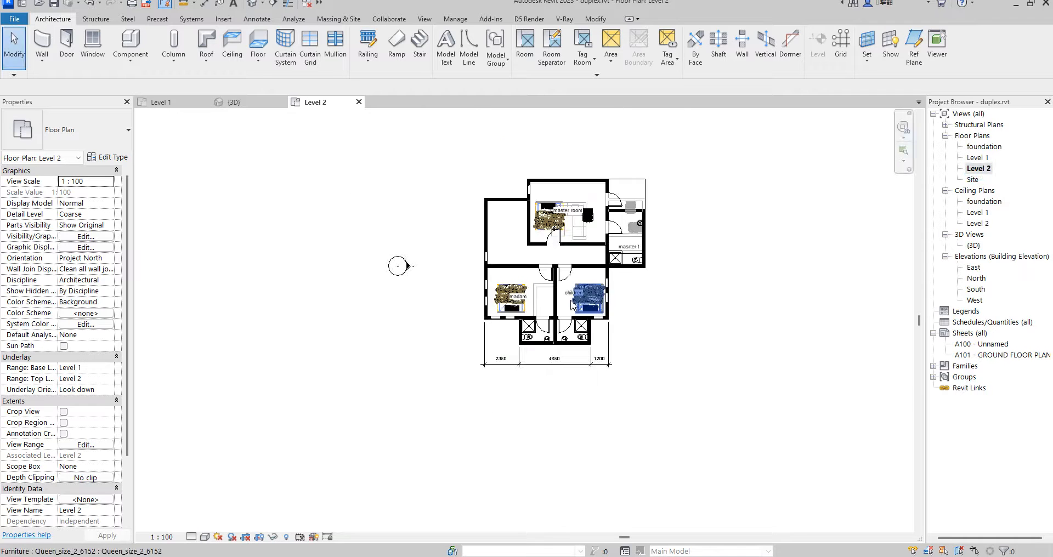
scroll(609, 217, up, 3)
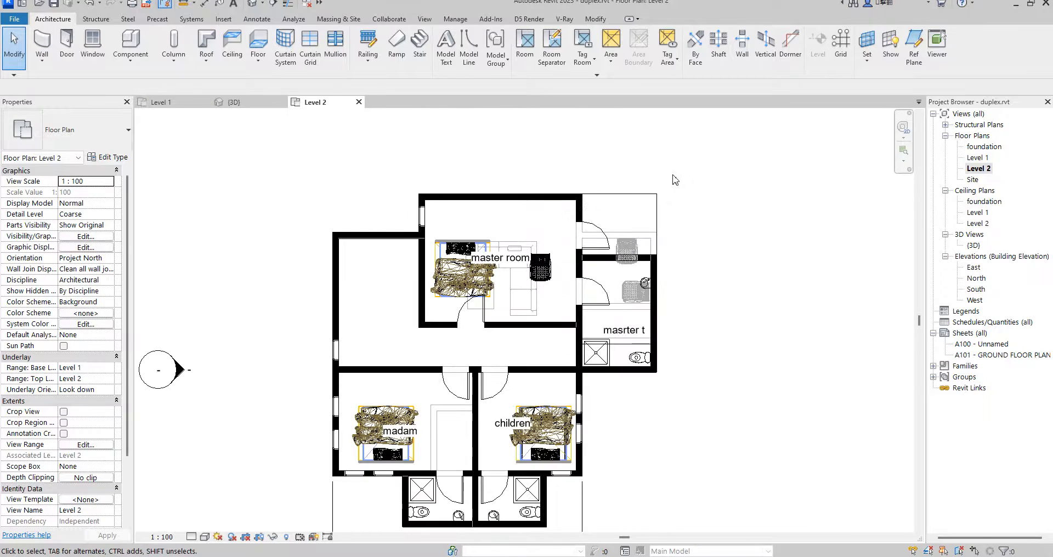
scroll(496, 221, up, 1)
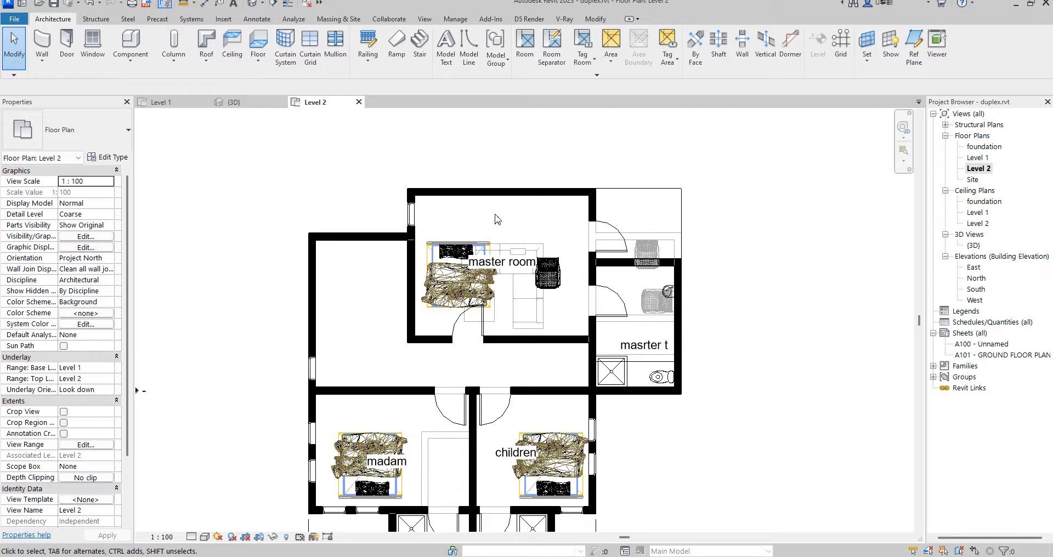
scroll(354, 301, down, 2)
scroll(525, 389, up, 1)
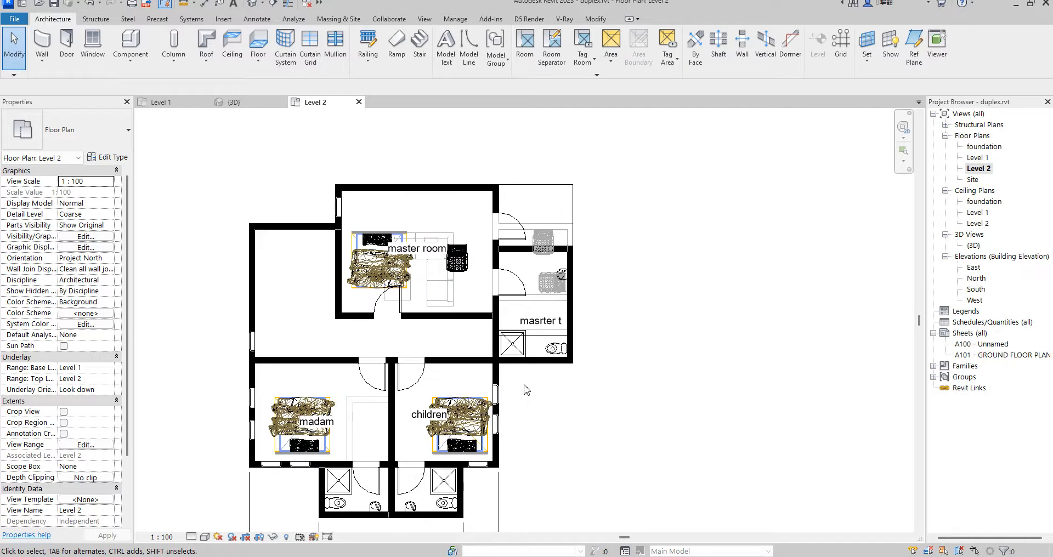
scroll(525, 389, down, 2)
scroll(339, 463, up, 1)
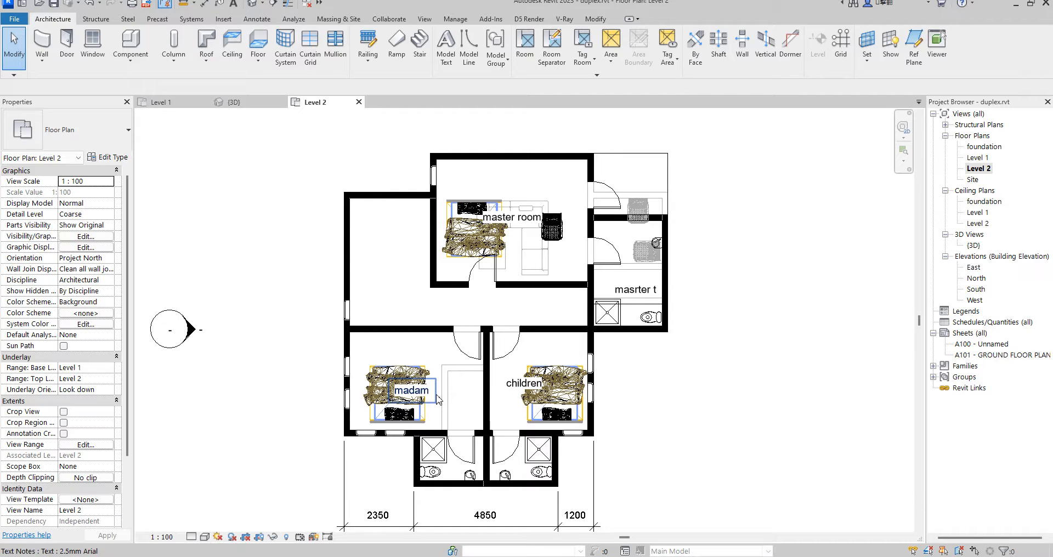
Step: Move the madam label slightly away from its bed and shift the masrter t label toward the wall shared with the master room
click(403, 391)
drag(388, 381, 410, 373)
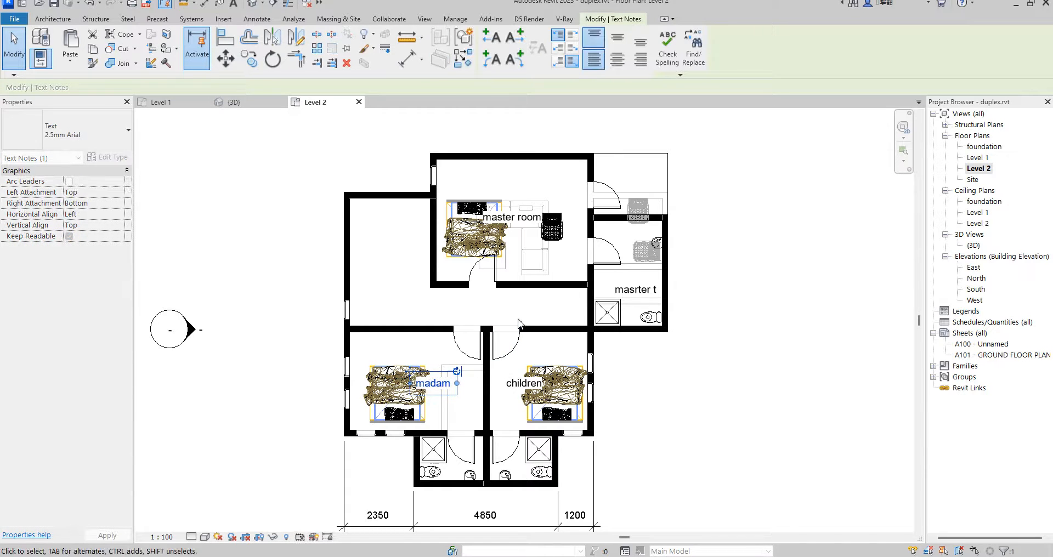
scroll(388, 247, down, 2)
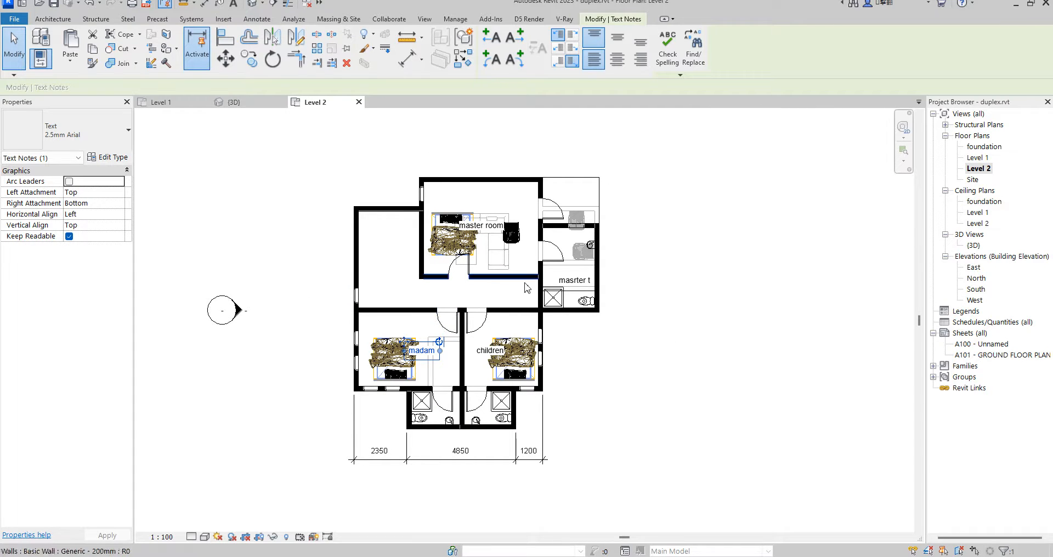
scroll(542, 274, up, 2)
click(549, 273)
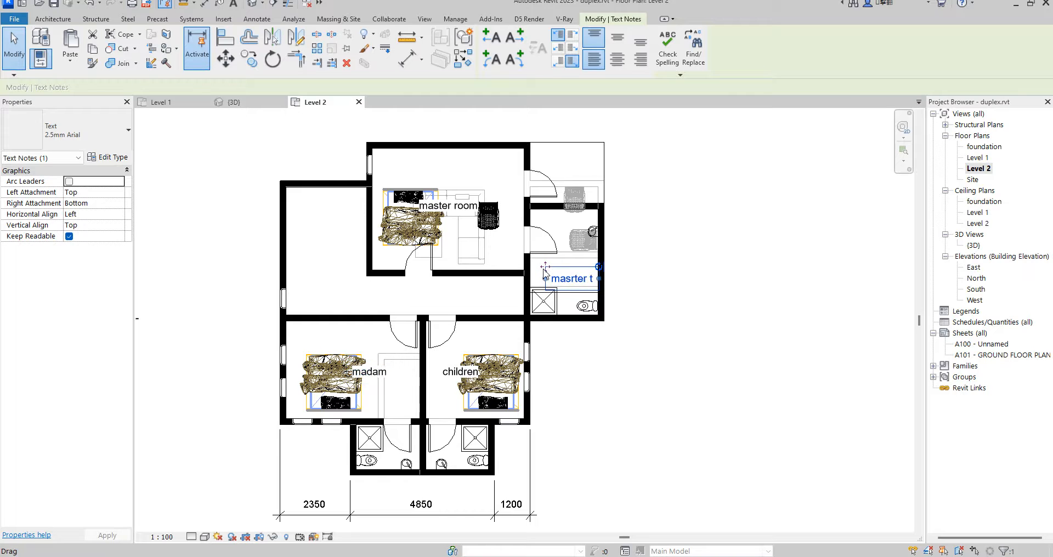
drag(545, 267, 532, 265)
click(694, 302)
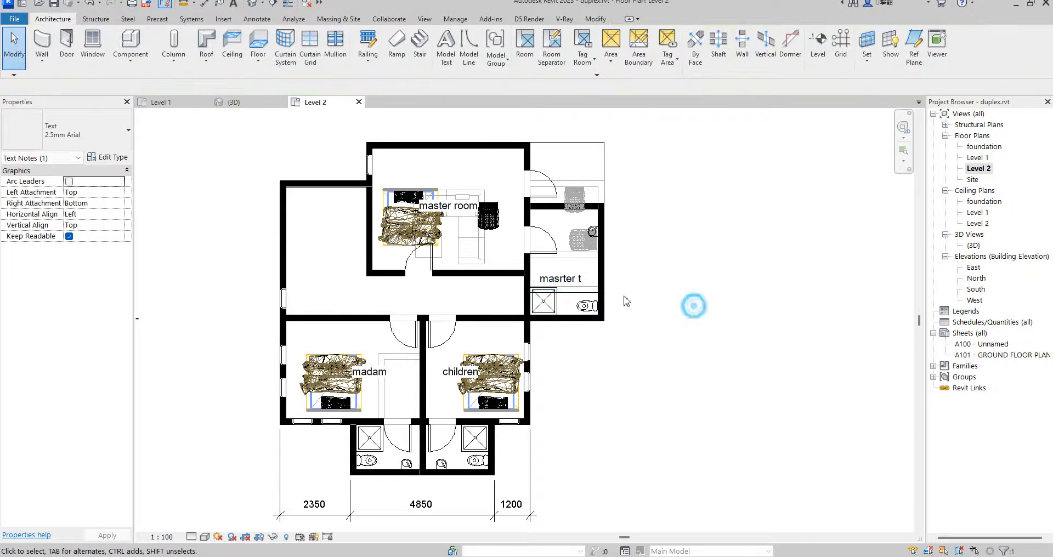
scroll(668, 289, down, 3)
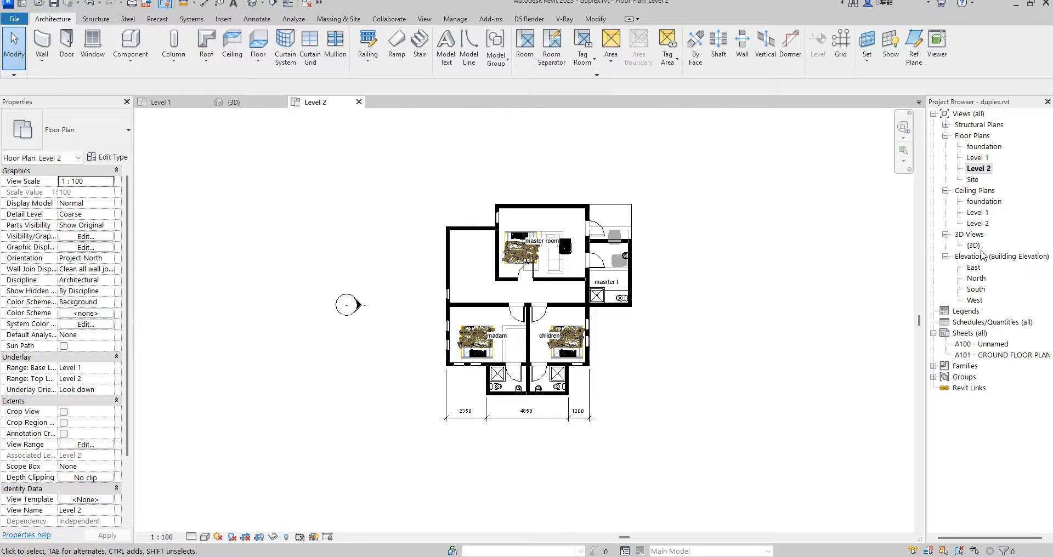
Step: Open the Level 1 floor plan and save the project without changing the reminder intervals
double_click(979, 158)
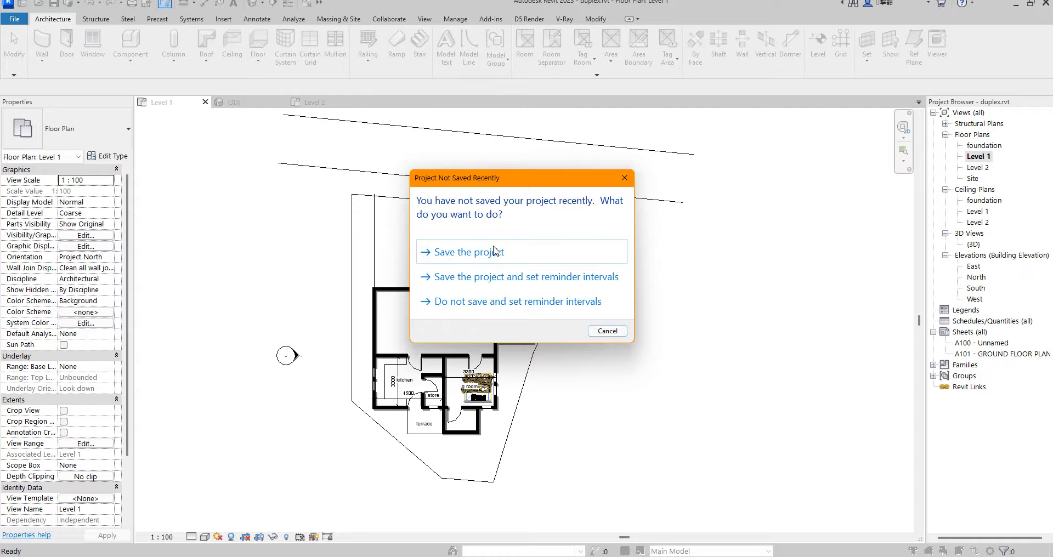
click(494, 252)
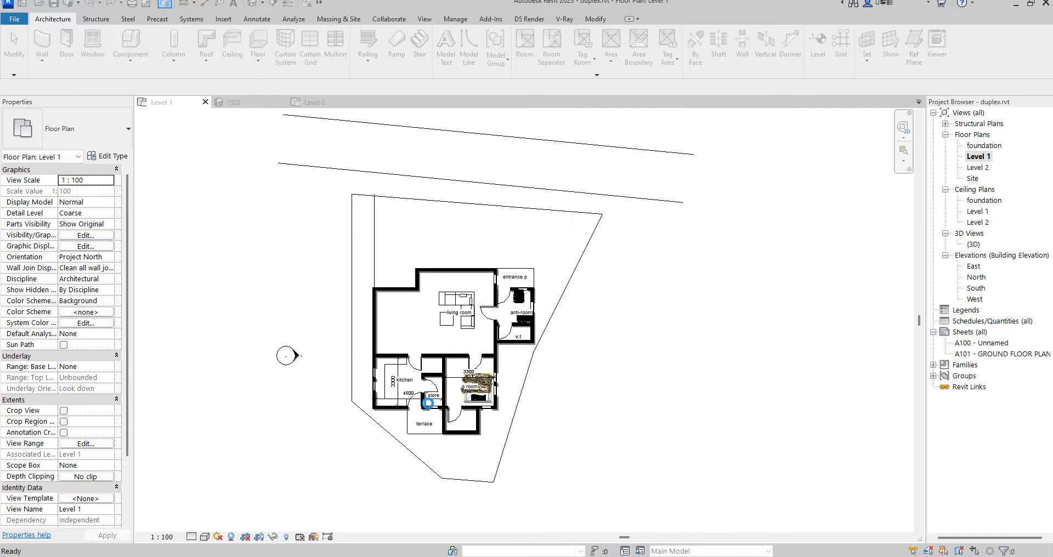